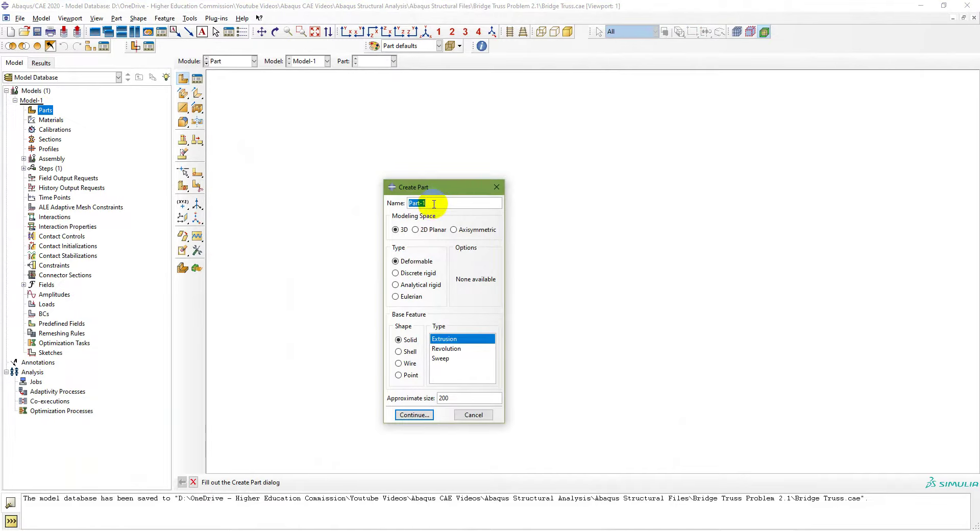
Create a 2D planar deformable wire part named Truss with an approximate size of 20.
{"action": "type", "text": "Truss"}
{"action": "left_click", "coordinate": [414, 231]}
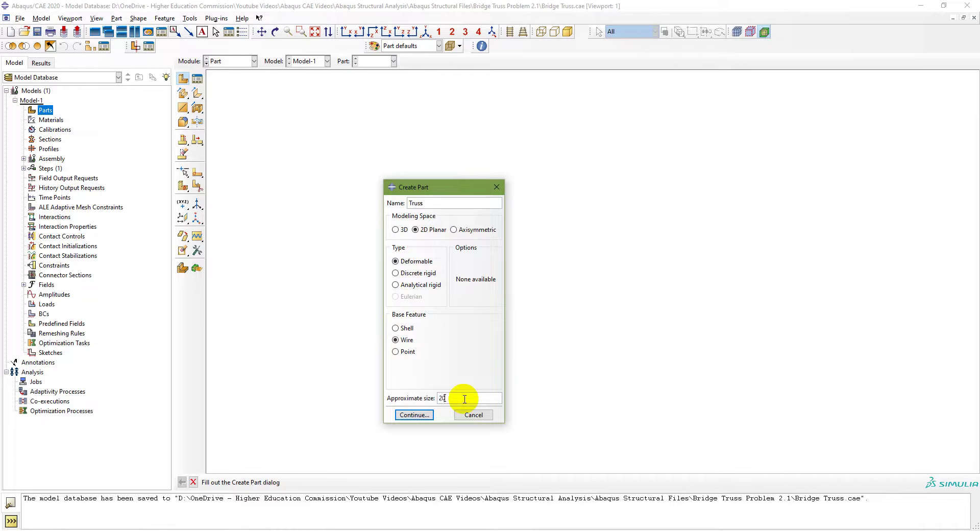
{"action": "left_click", "coordinate": [422, 414]}
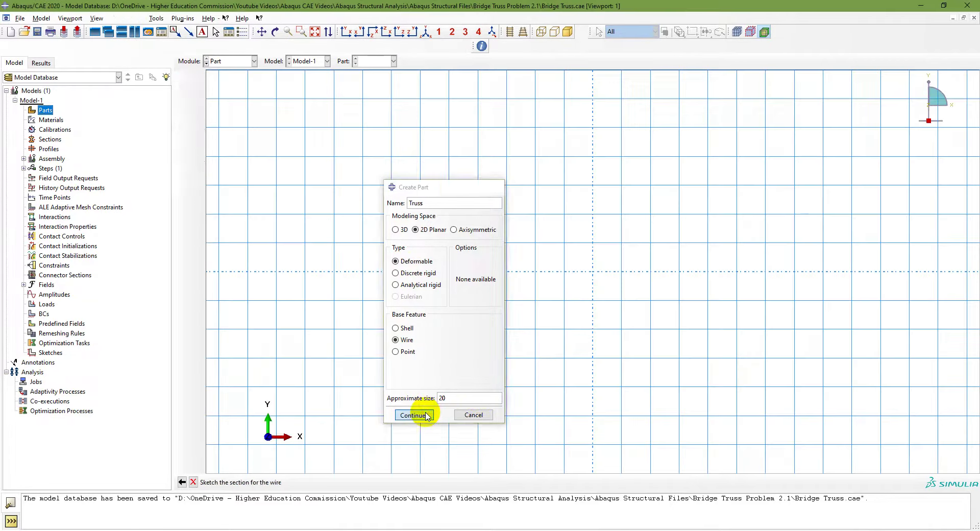
Sketch the first three connected bottom-chord lines along the horizontal axis from (0, 0) through (2, 0) and (4, 0) to (6, 0).
{"action": "scroll", "coordinate": [602, 270], "scroll_direction": "down", "scroll_amount": 2}
{"action": "scroll", "coordinate": [577, 290], "scroll_direction": "up", "scroll_amount": 3}
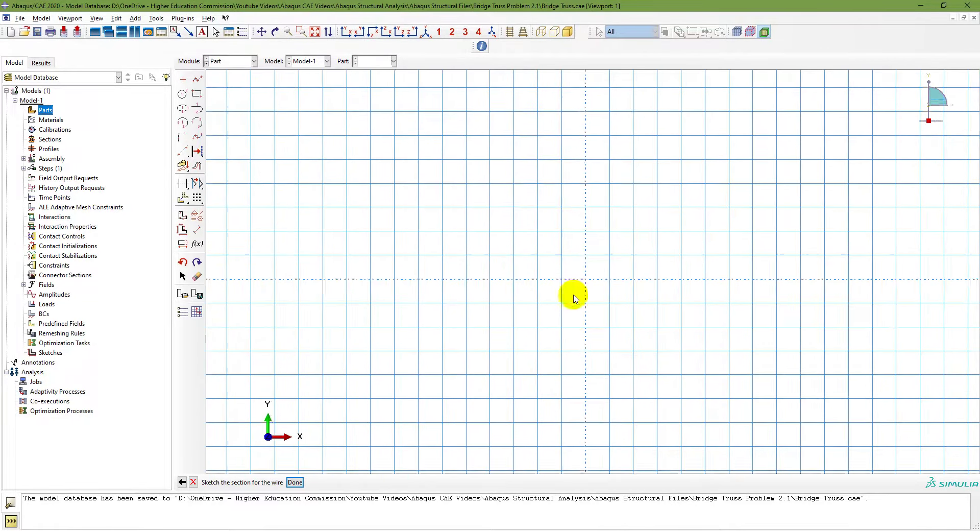
{"action": "scroll", "coordinate": [612, 285], "scroll_direction": "down", "scroll_amount": 2}
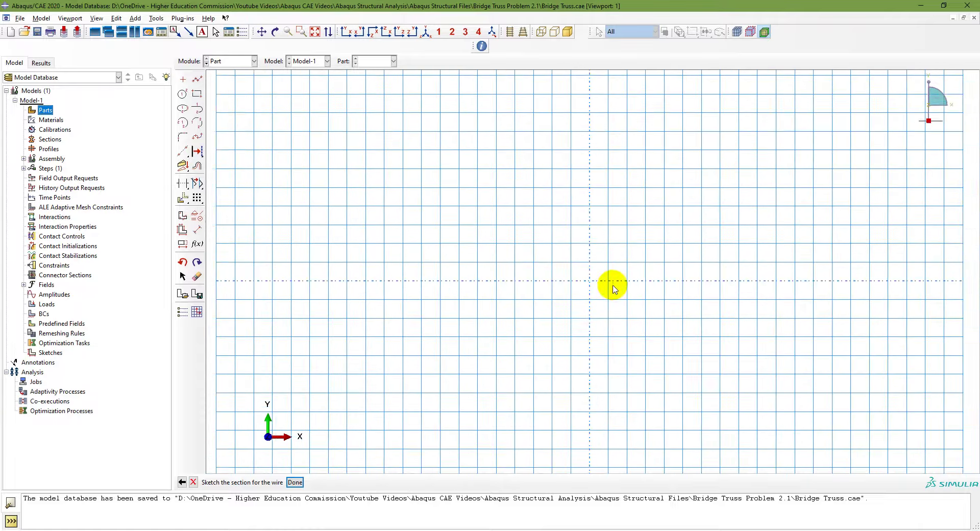
{"action": "left_click", "coordinate": [198, 82]}
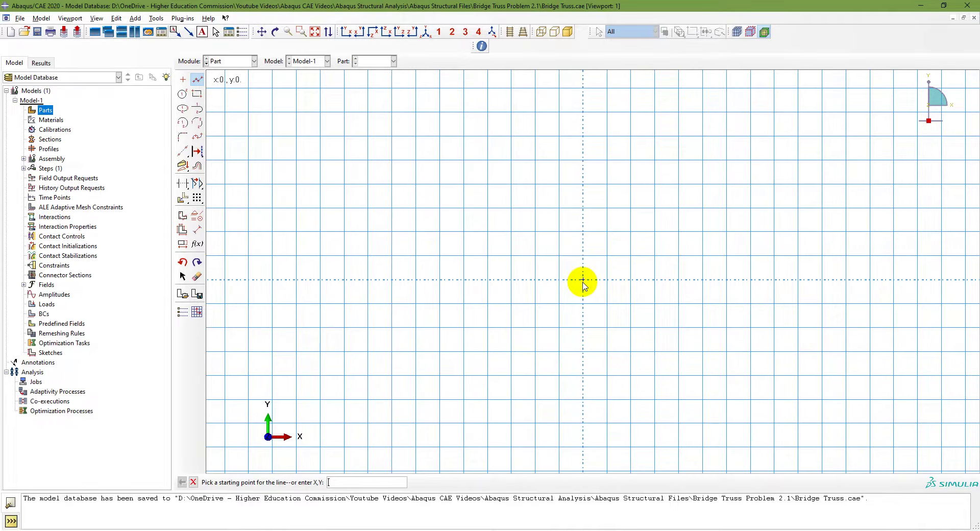
{"action": "scroll", "coordinate": [584, 283], "scroll_direction": "down", "scroll_amount": 3}
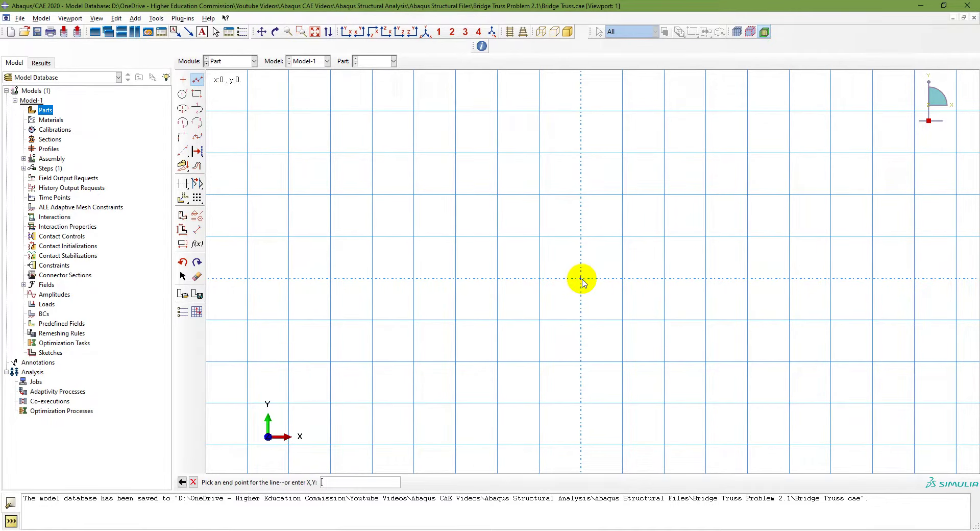
{"action": "left_click", "coordinate": [748, 279]}
{"action": "scroll", "coordinate": [748, 279], "scroll_direction": "up", "scroll_amount": 4}
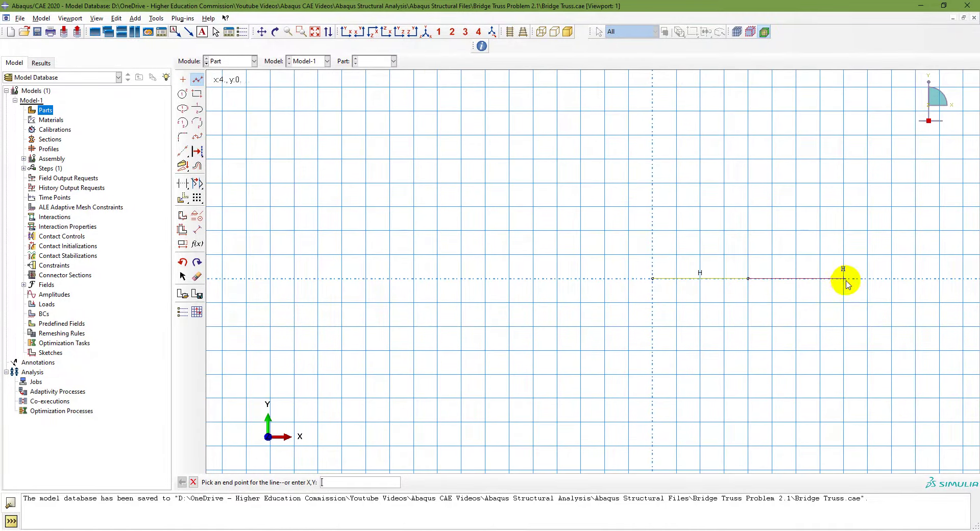
{"action": "left_click", "coordinate": [843, 278]}
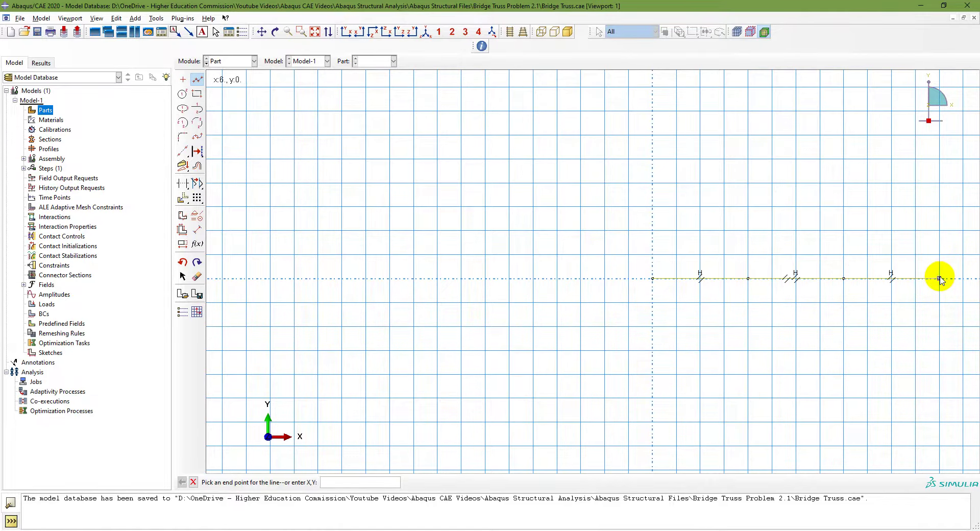
Extend the bottom chord with a fourth horizontal line to (8, 0) and end the line command.
{"action": "scroll", "coordinate": [940, 278], "scroll_direction": "up", "scroll_amount": 3}
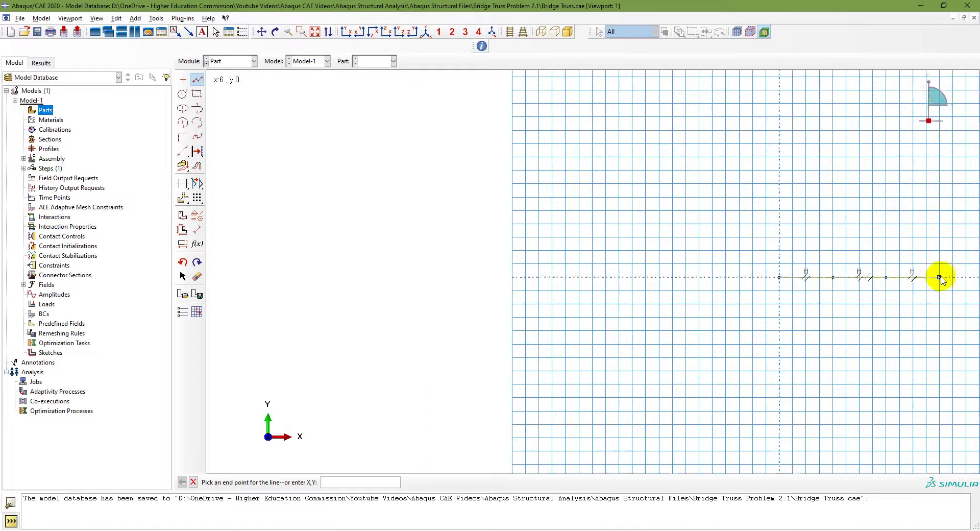
{"action": "scroll", "coordinate": [941, 277], "scroll_direction": "down", "scroll_amount": 3}
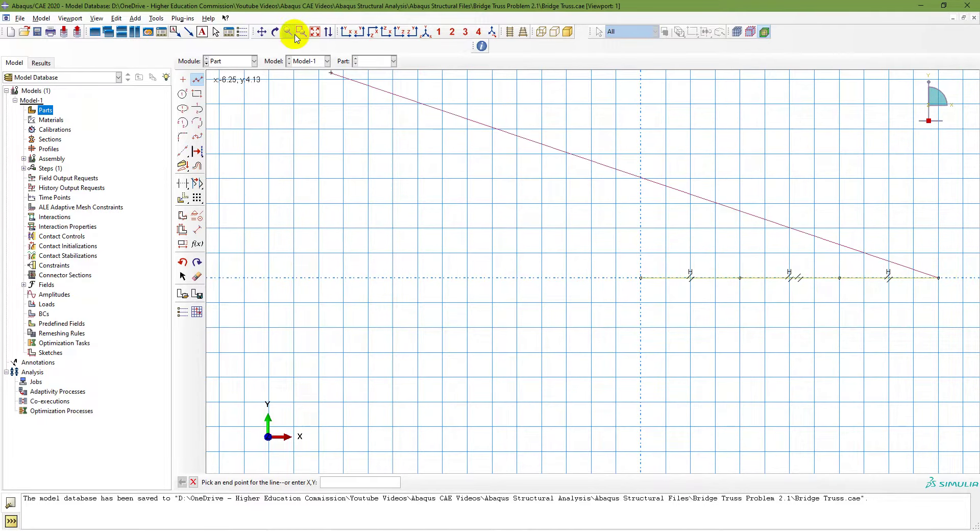
{"action": "left_click", "coordinate": [300, 32]}
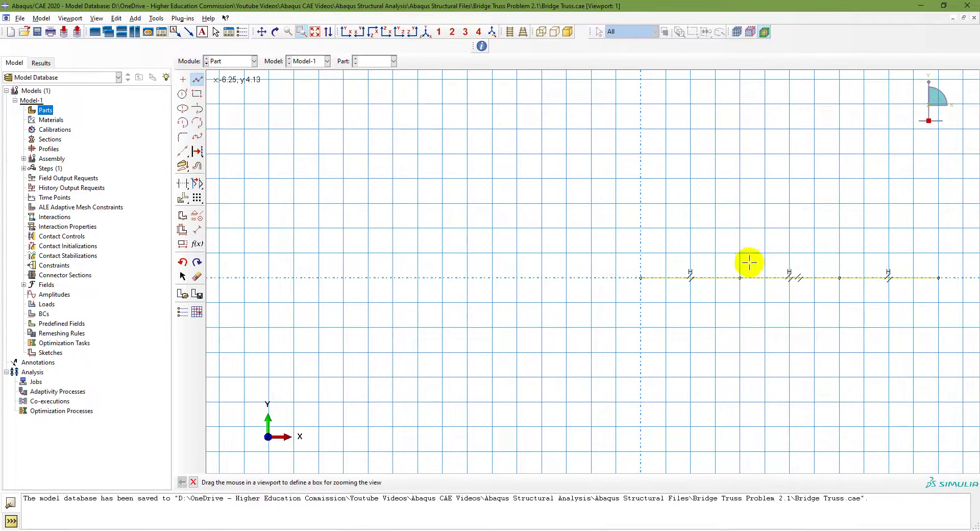
{"action": "left_click", "coordinate": [287, 31]}
{"action": "left_click_drag", "start_coordinate": [849, 261], "coordinate": [478, 250]}
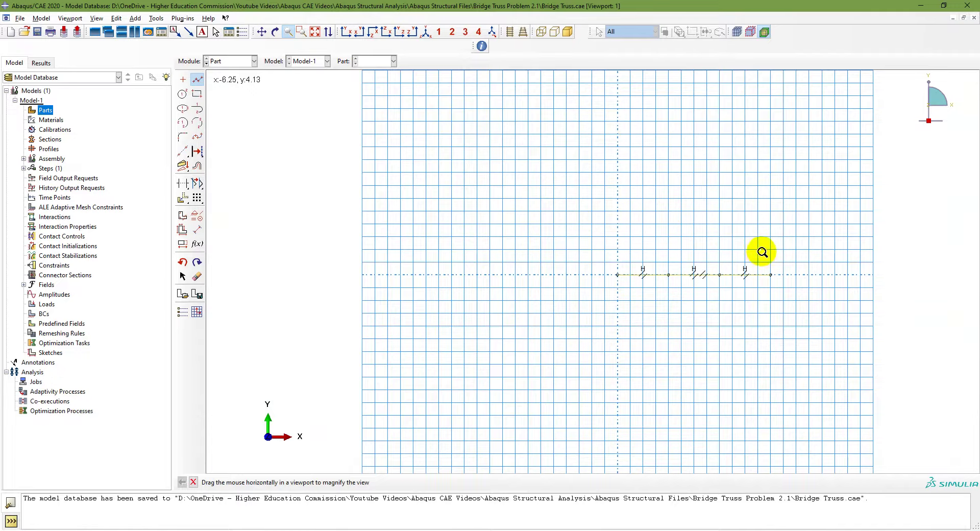
{"action": "left_click", "coordinate": [288, 31]}
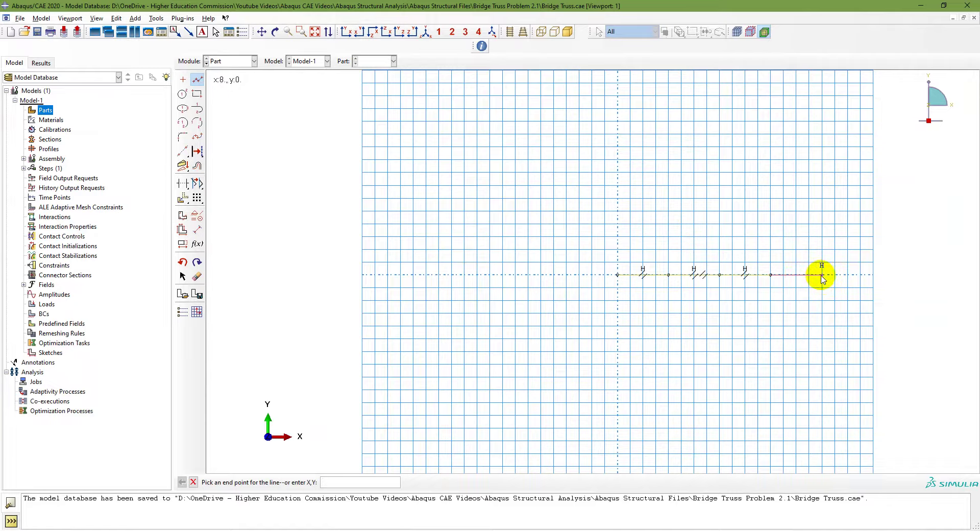
{"action": "scroll", "coordinate": [823, 276], "scroll_direction": "up", "scroll_amount": 4}
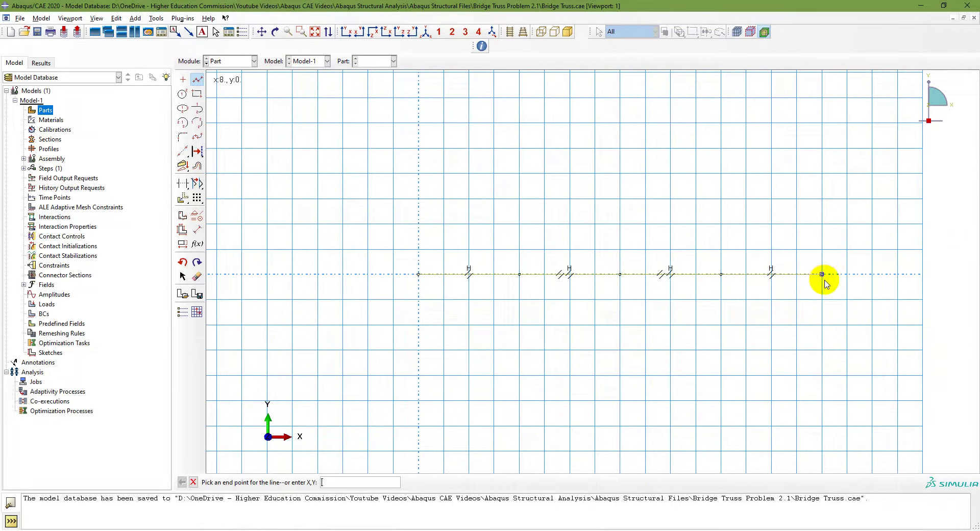
{"action": "left_click", "coordinate": [315, 32]}
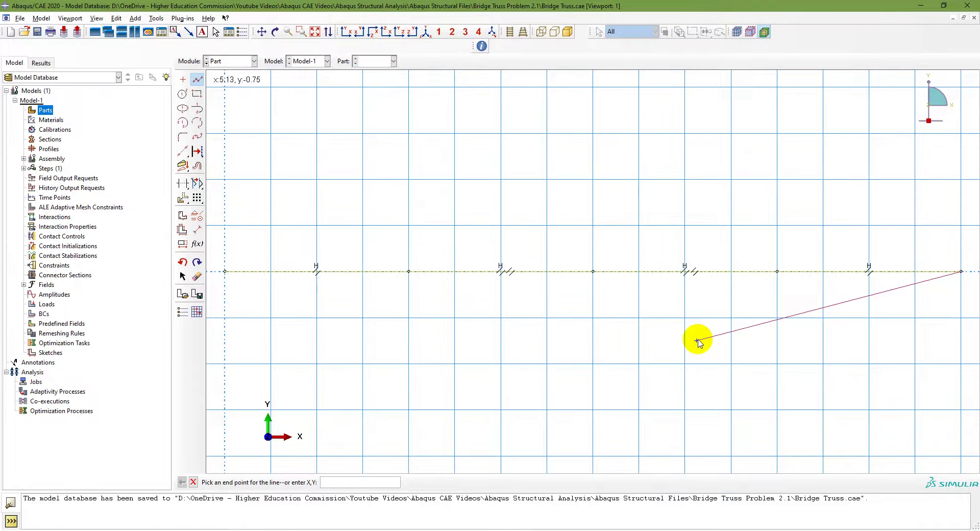
{"action": "right_click", "coordinate": [938, 248]}
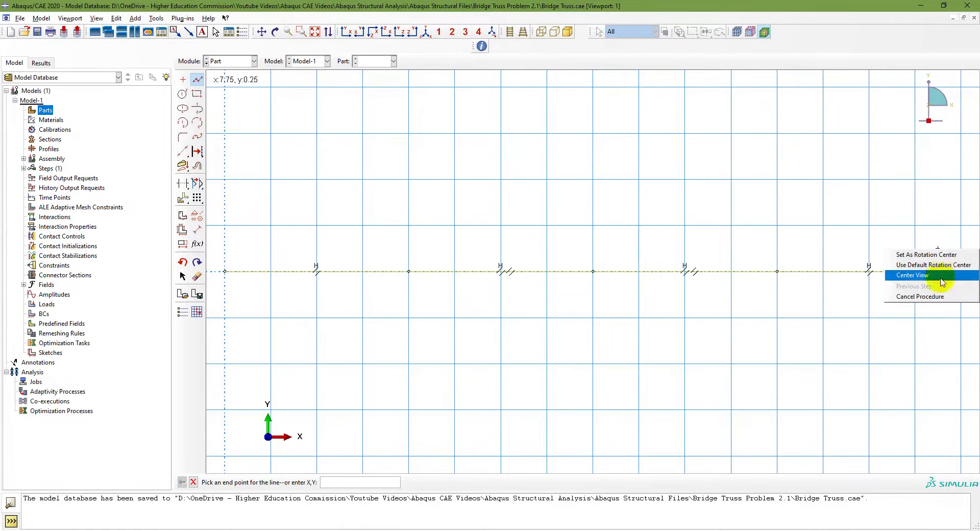
{"action": "left_click", "coordinate": [932, 296]}
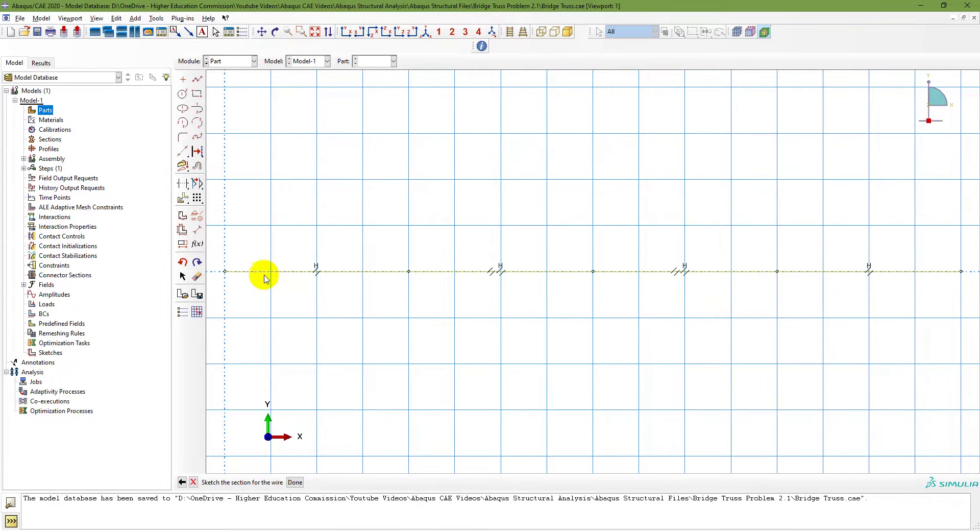
{"action": "left_click", "coordinate": [315, 31]}
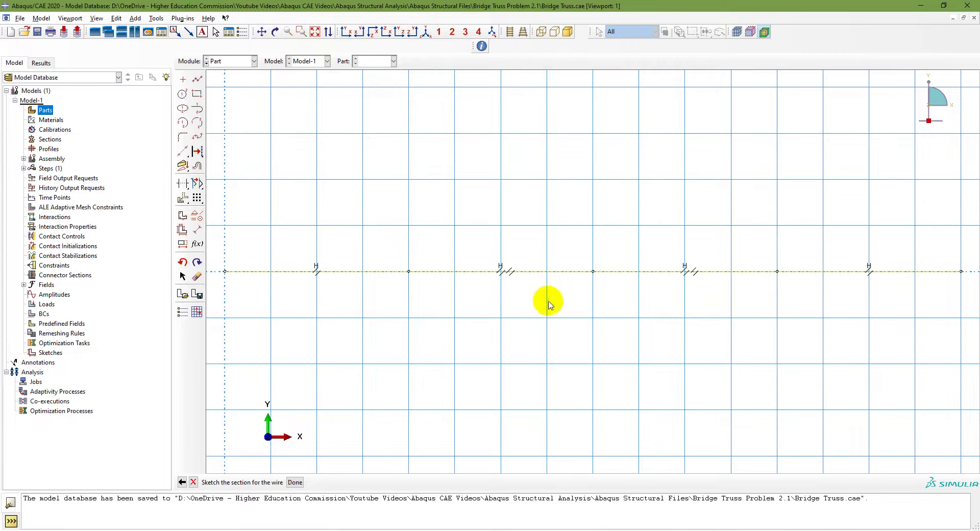
Draw six connected zigzag diagonals from (0, 0) through (1, 2), (2, 0), (3, 2), (4, 0) and (5, 2) to (6, 0).
{"action": "key", "text": "alt+Tab"}
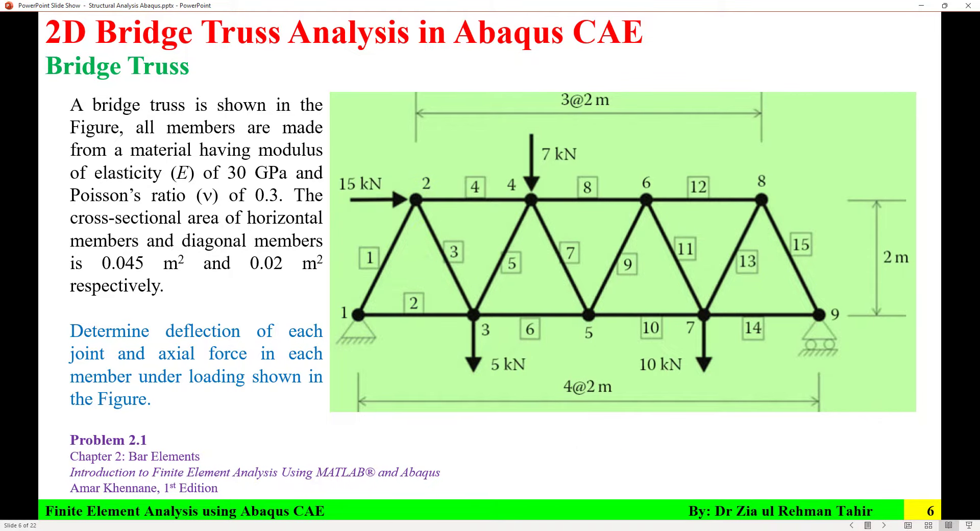
{"action": "key", "text": "alt+Tab"}
{"action": "left_click", "coordinate": [197, 79]}
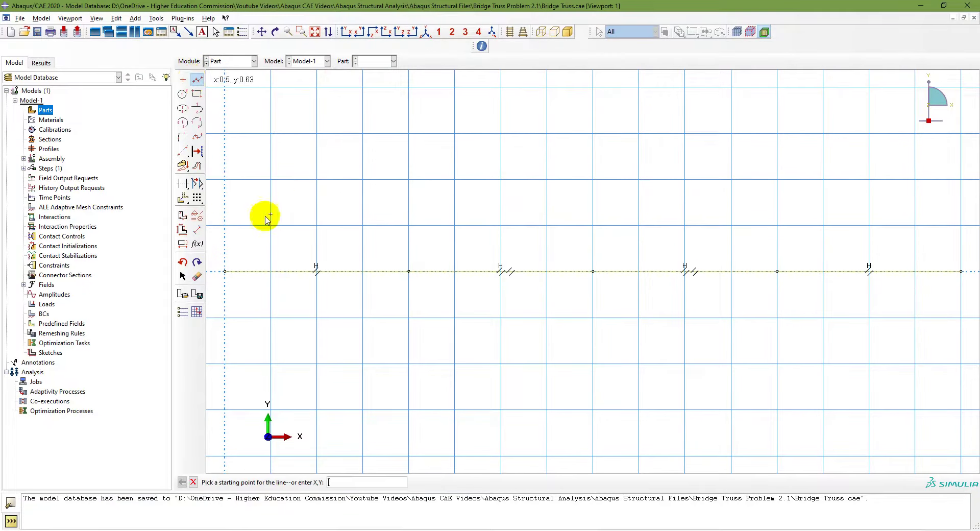
{"action": "left_click", "coordinate": [225, 273]}
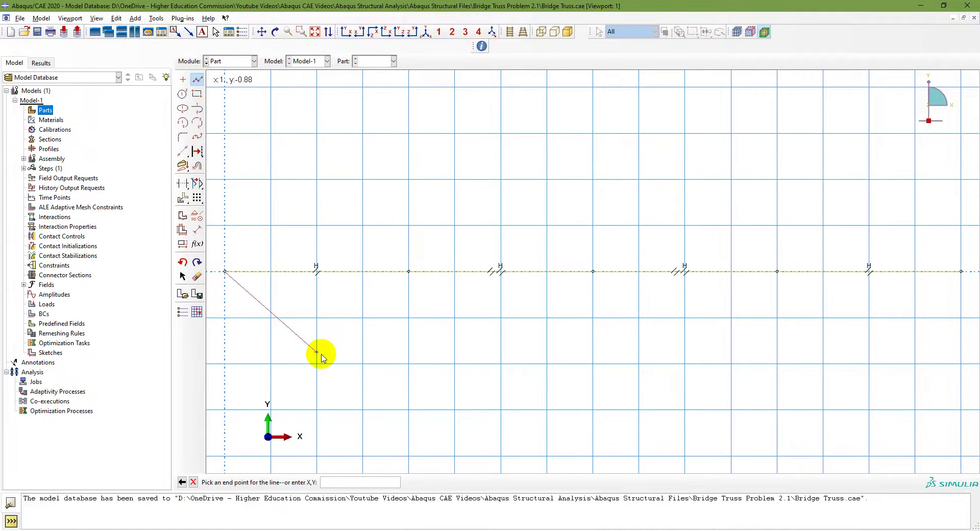
{"action": "type", "text": "1,2"}
{"action": "key", "text": "Return"}
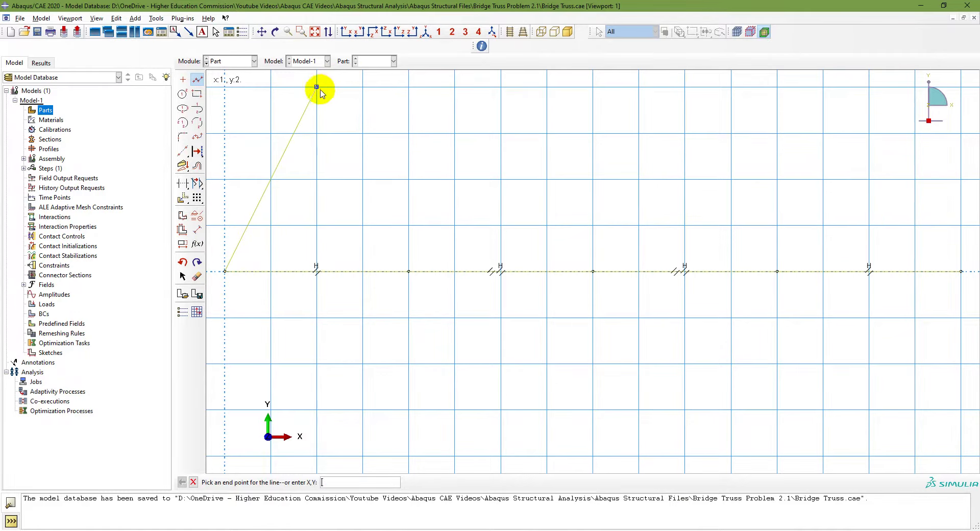
{"action": "left_click", "coordinate": [409, 272]}
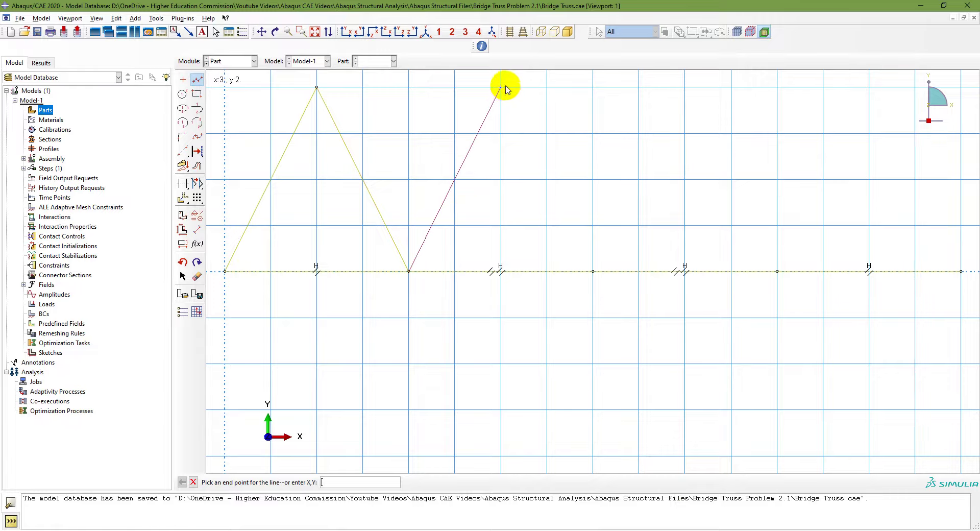
{"action": "left_click", "coordinate": [501, 87]}
{"action": "left_click", "coordinate": [593, 271]}
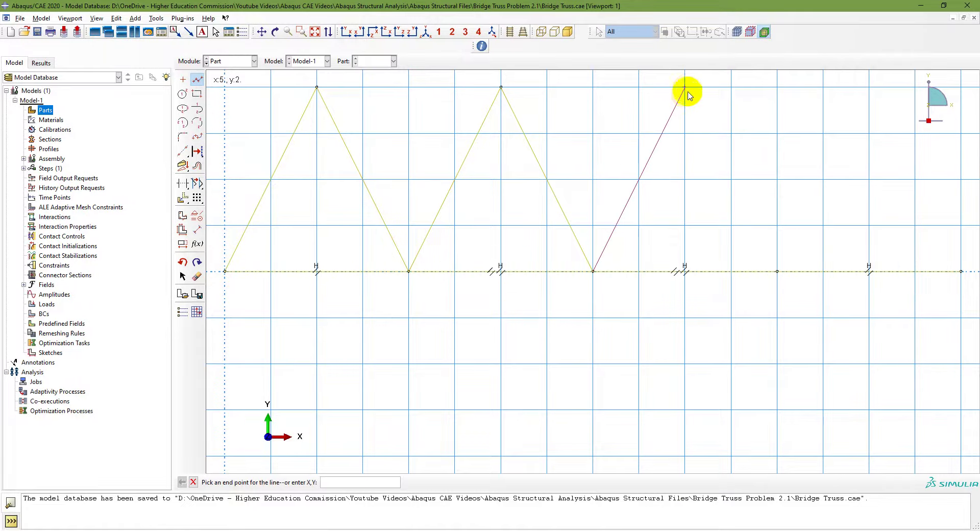
{"action": "left_click", "coordinate": [684, 87]}
{"action": "left_click", "coordinate": [777, 271]}
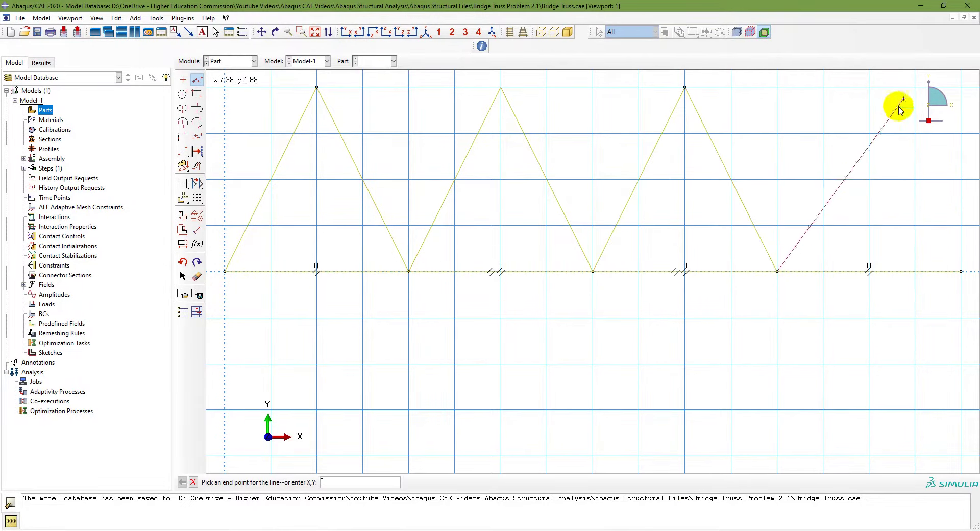
{"action": "left_click", "coordinate": [881, 98]}
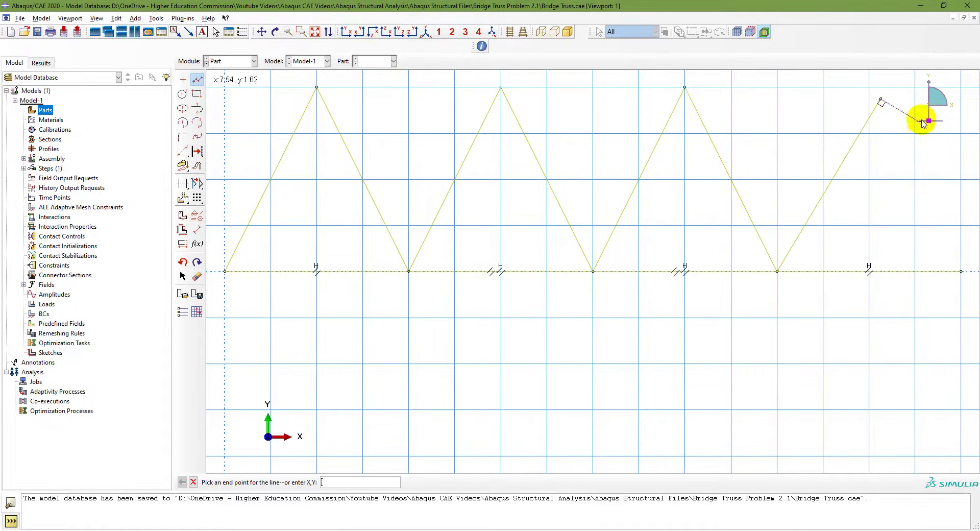
{"action": "right_click", "coordinate": [883, 121]}
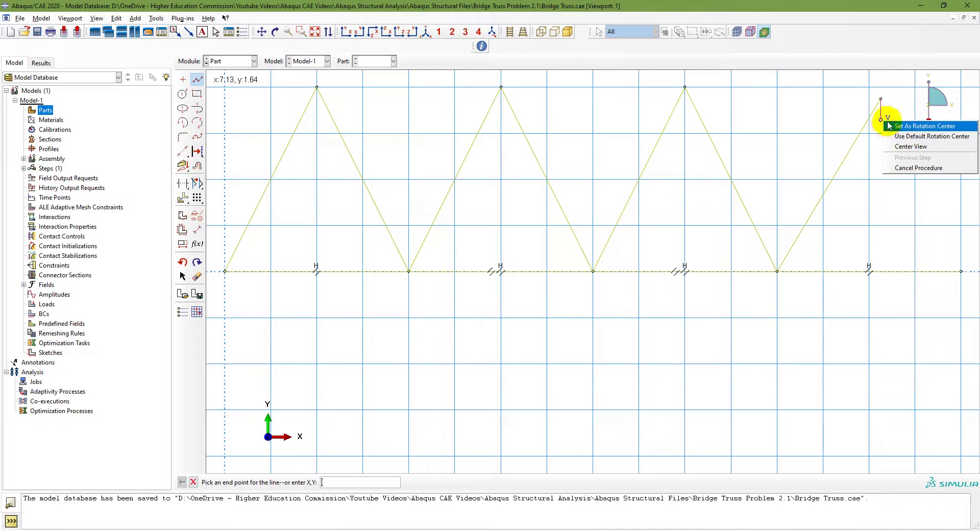
{"action": "left_click", "coordinate": [899, 168]}
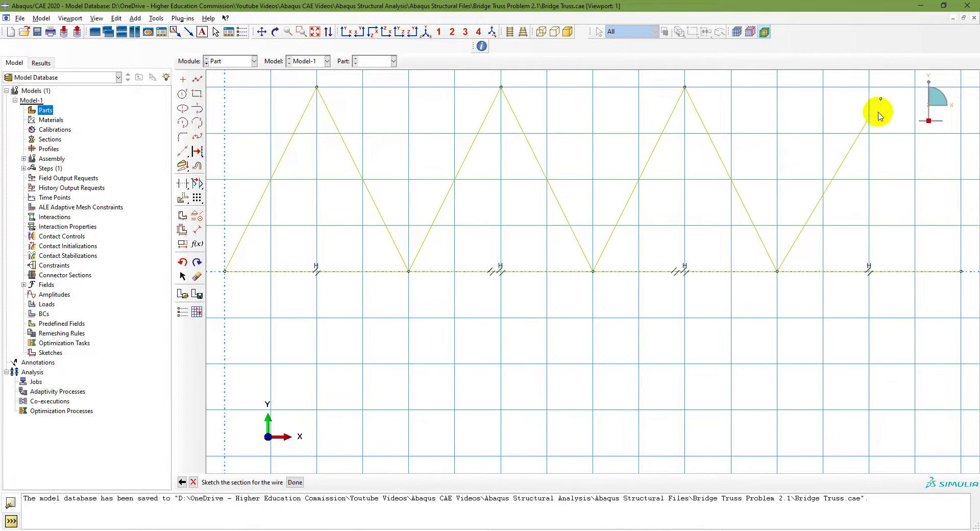
{"action": "key", "text": "Delete"}
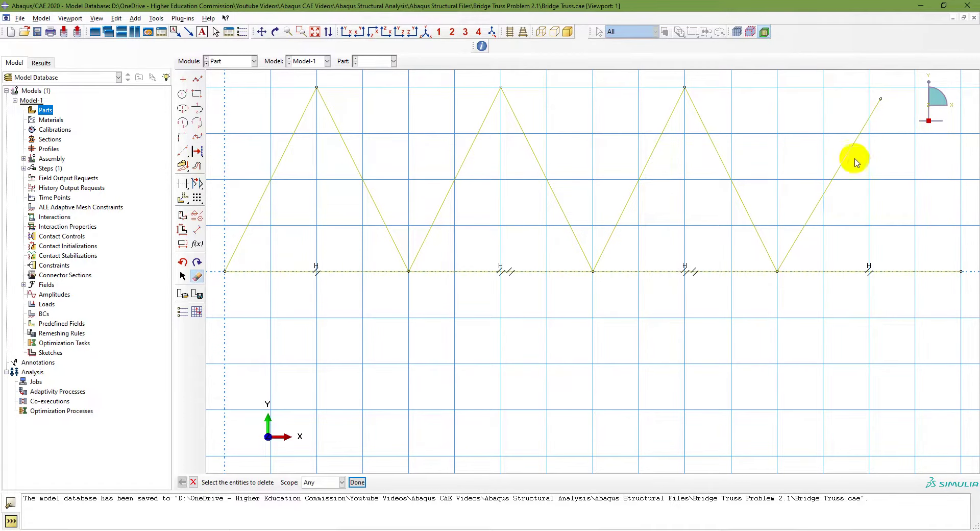
{"action": "left_click", "coordinate": [197, 277]}
{"action": "left_click", "coordinate": [198, 277]}
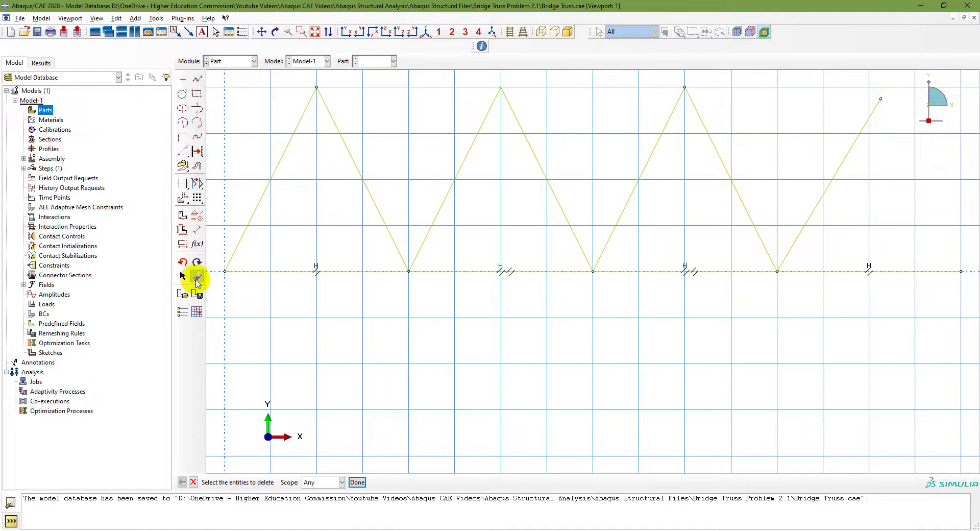
{"action": "right_click", "coordinate": [843, 165]}
{"action": "left_click", "coordinate": [794, 189]}
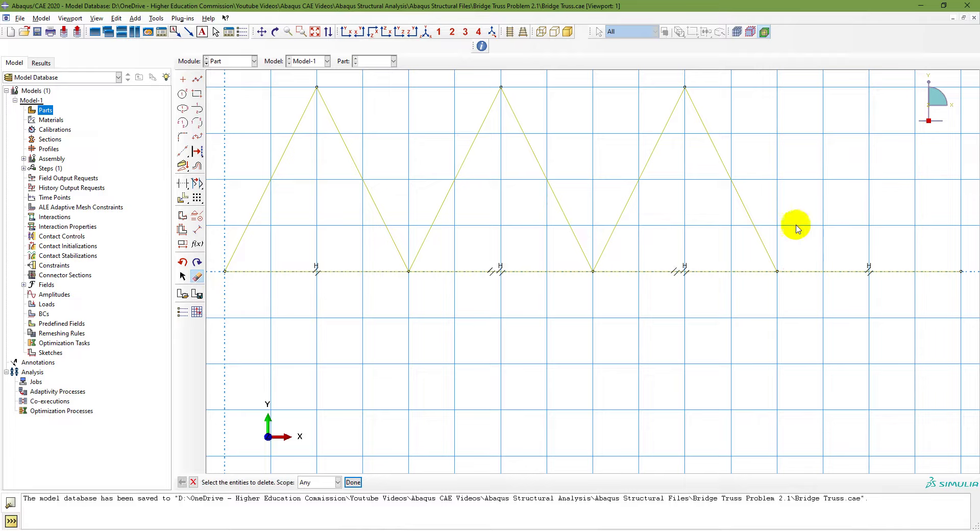
Draw the last two diagonals from (6, 0) through (7, 2) to (8, 0) and end the line command.
{"action": "left_click", "coordinate": [197, 79]}
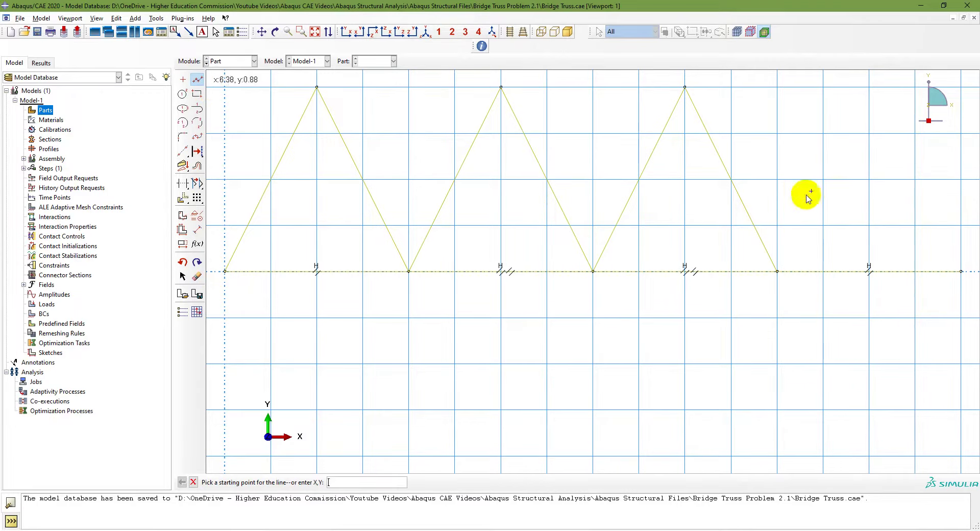
{"action": "left_click", "coordinate": [777, 271]}
{"action": "left_click", "coordinate": [870, 87]}
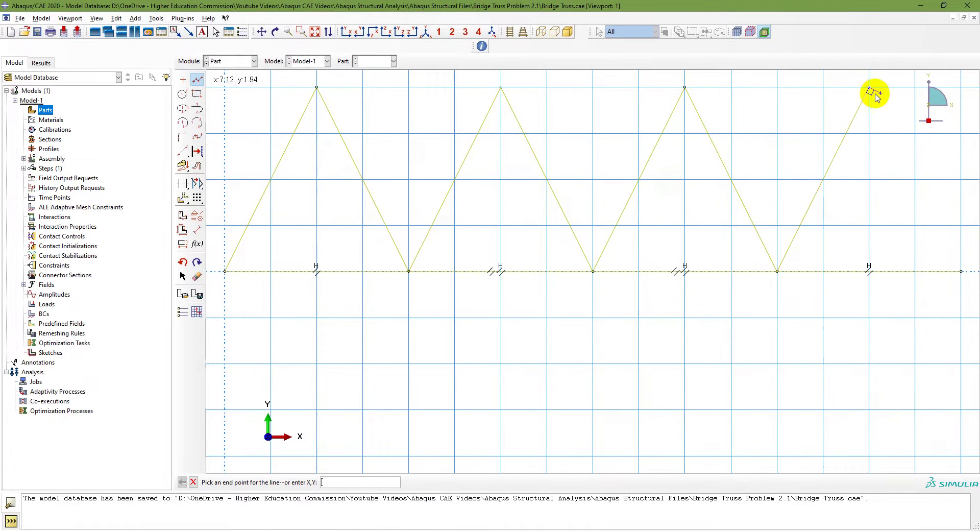
{"action": "left_click", "coordinate": [959, 283]}
{"action": "right_click", "coordinate": [870, 226]}
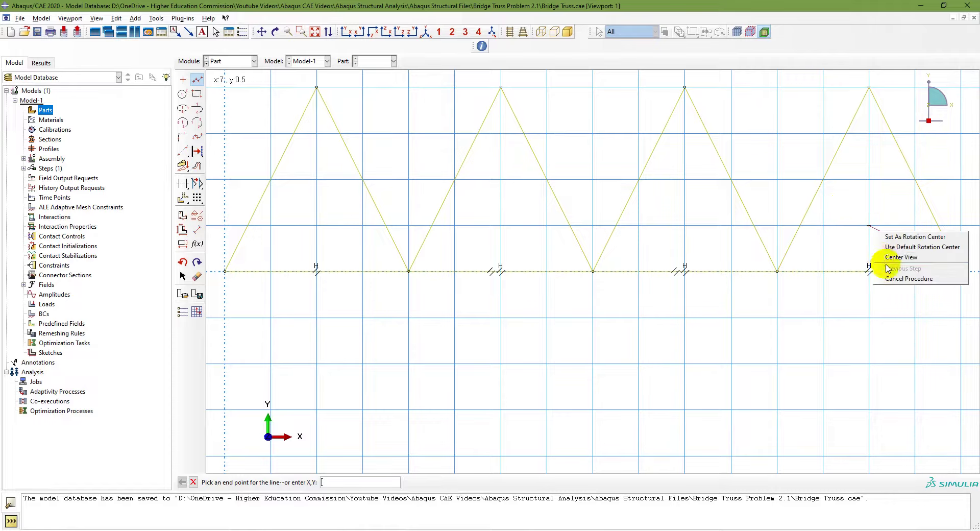
{"action": "left_click", "coordinate": [901, 279]}
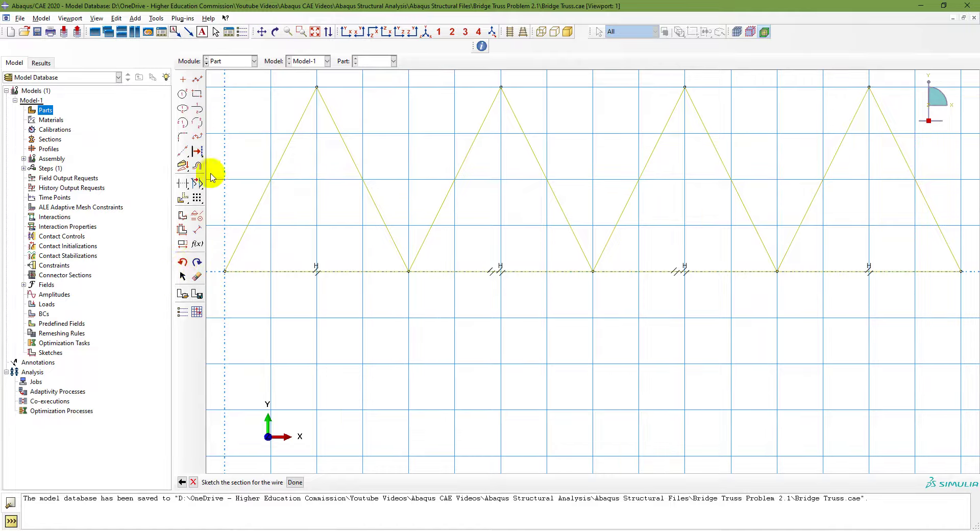
Draw the top chord as three connected horizontal lines from (1, 2) through (3, 2) and (5, 2) to (7, 2), ending the line command.
{"action": "left_click", "coordinate": [197, 79]}
{"action": "left_click", "coordinate": [317, 88]}
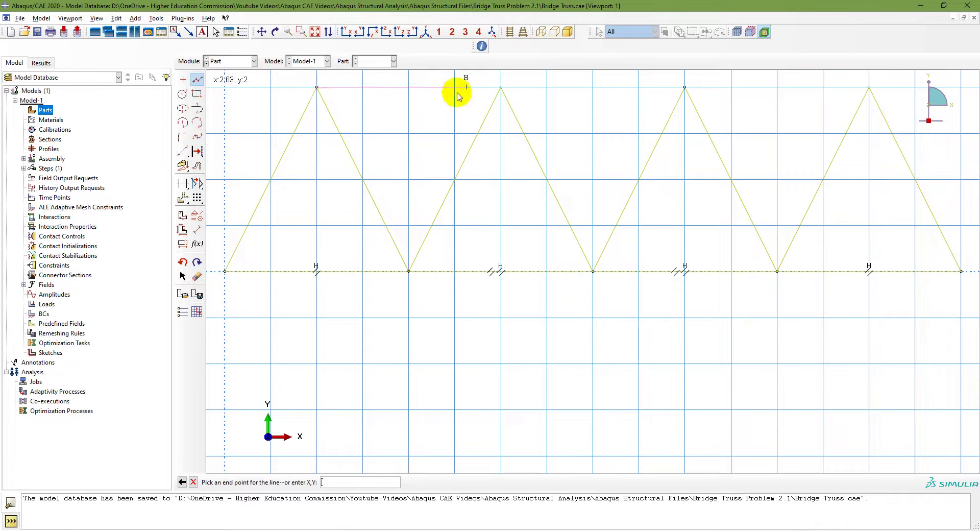
{"action": "left_click", "coordinate": [501, 87]}
{"action": "left_click", "coordinate": [685, 93]}
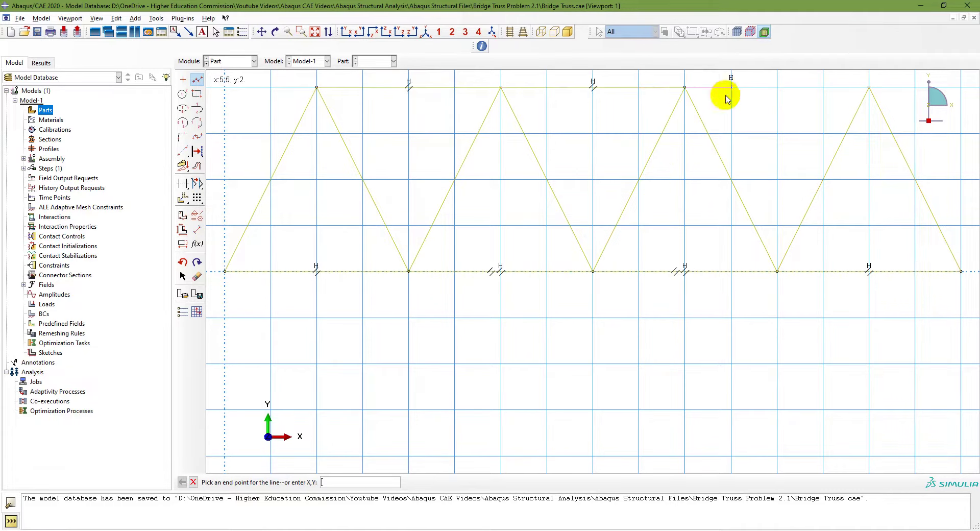
{"action": "right_click", "coordinate": [751, 214]}
{"action": "left_click", "coordinate": [778, 260]}
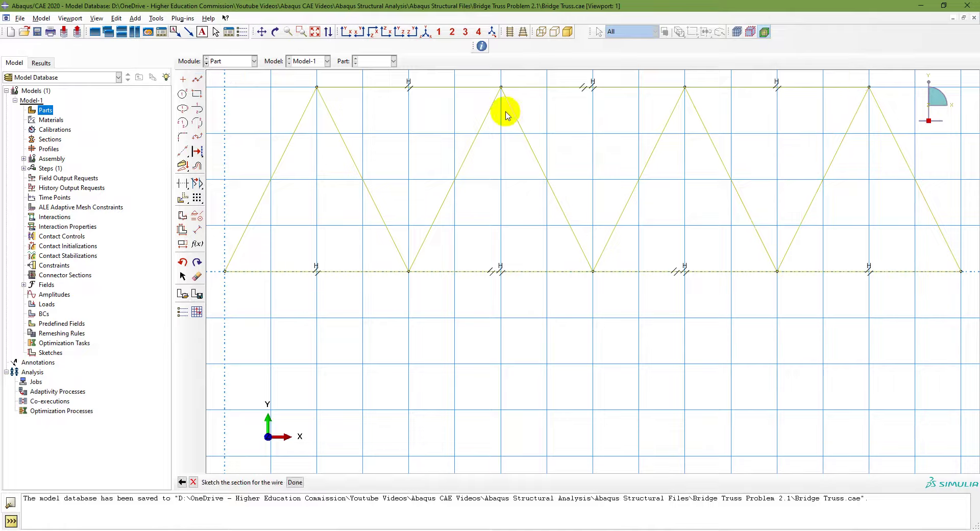
Auto-dimension all truss members in the sketch without auto-constraining them, and finish the wire sketch to generate the part.
{"action": "left_click", "coordinate": [315, 32]}
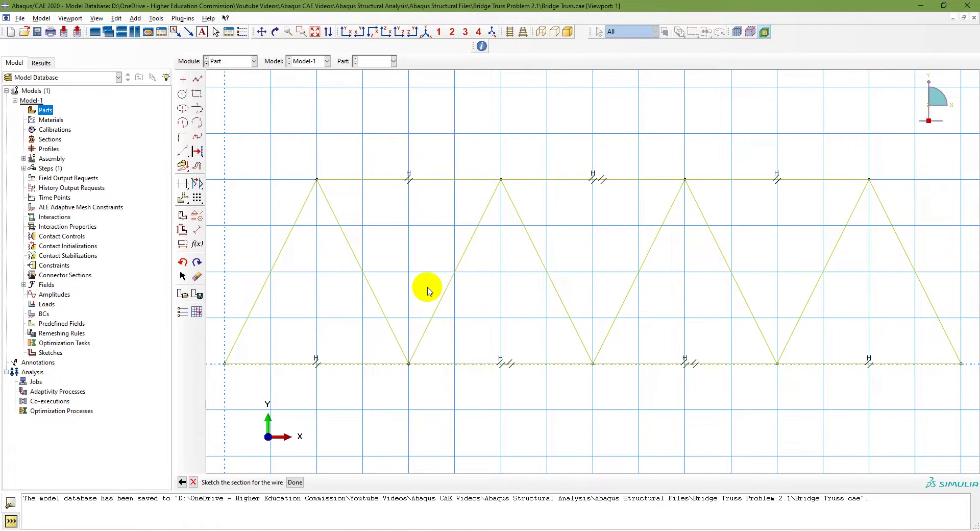
{"action": "scroll", "coordinate": [409, 296], "scroll_direction": "down", "scroll_amount": 3}
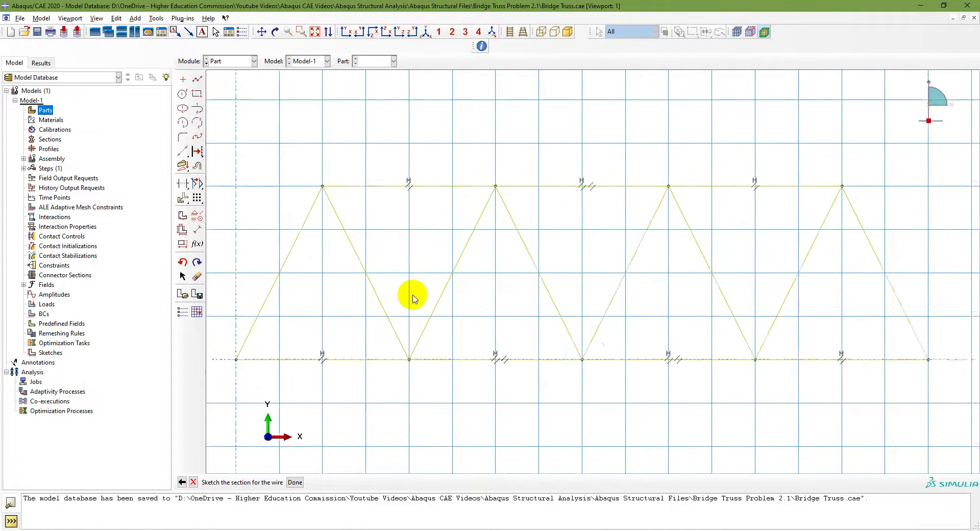
{"action": "left_click", "coordinate": [183, 79]}
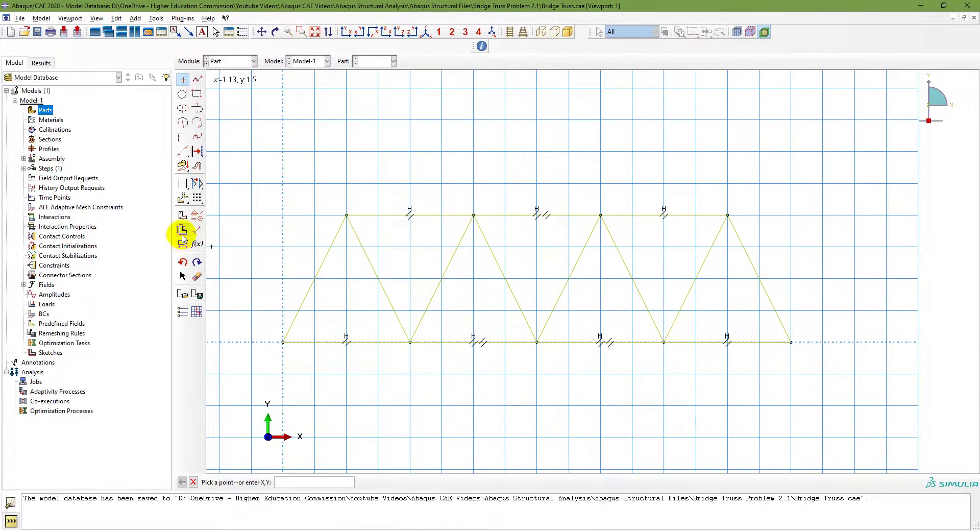
{"action": "left_click", "coordinate": [194, 482]}
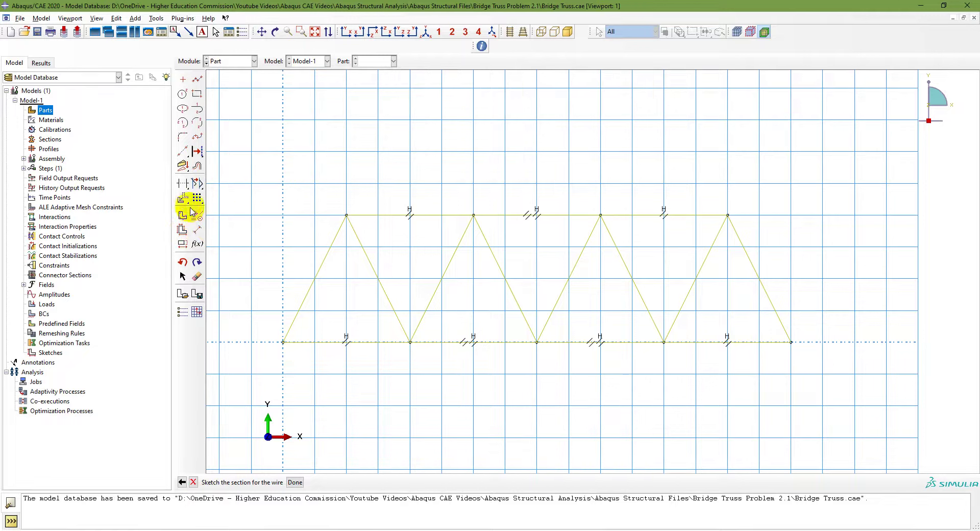
{"action": "left_click", "coordinate": [183, 231]}
{"action": "left_click_drag", "start_coordinate": [256, 190], "coordinate": [844, 401]}
{"action": "left_click", "coordinate": [298, 482]}
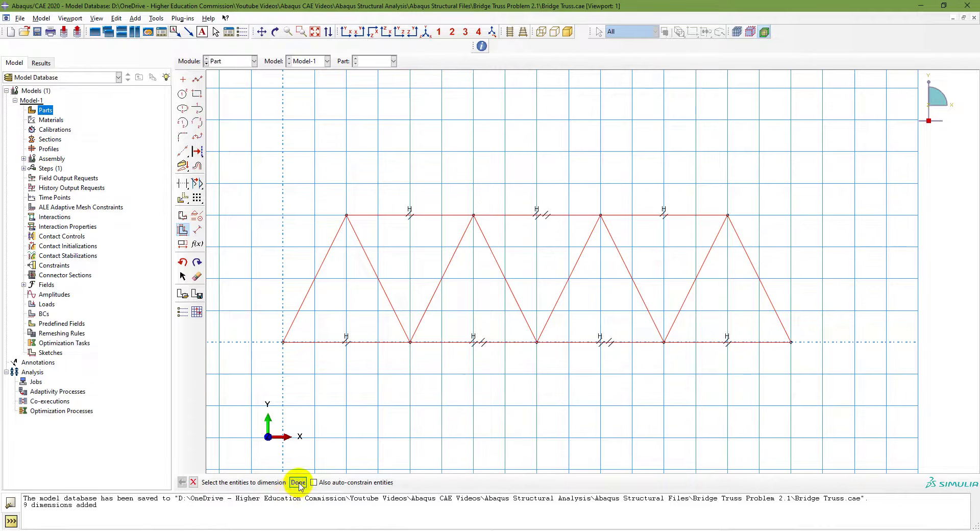
{"action": "left_click", "coordinate": [315, 32]}
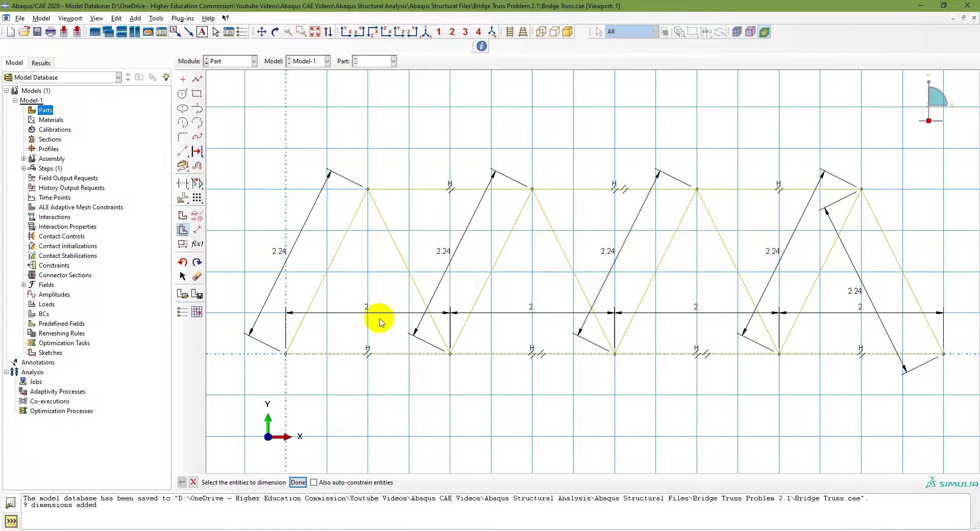
{"action": "left_click", "coordinate": [298, 482]}
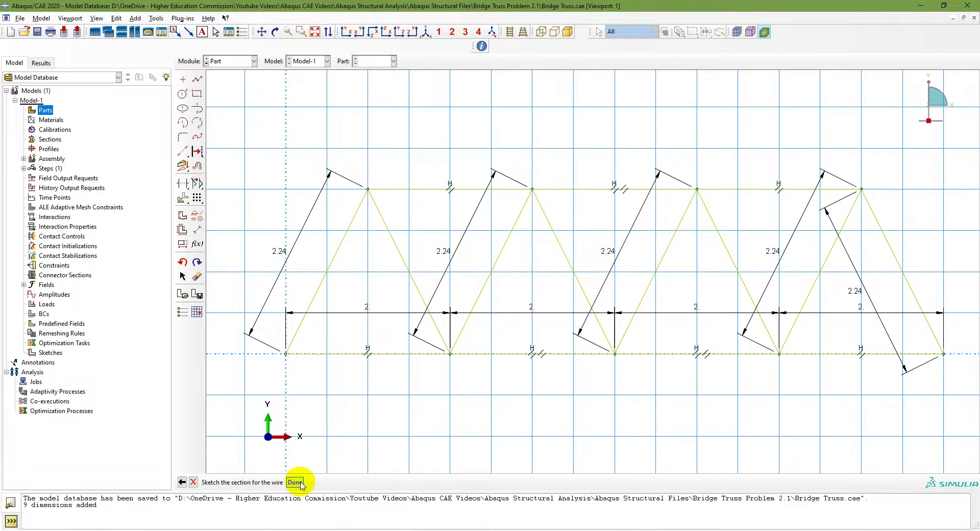
{"action": "left_click", "coordinate": [296, 483]}
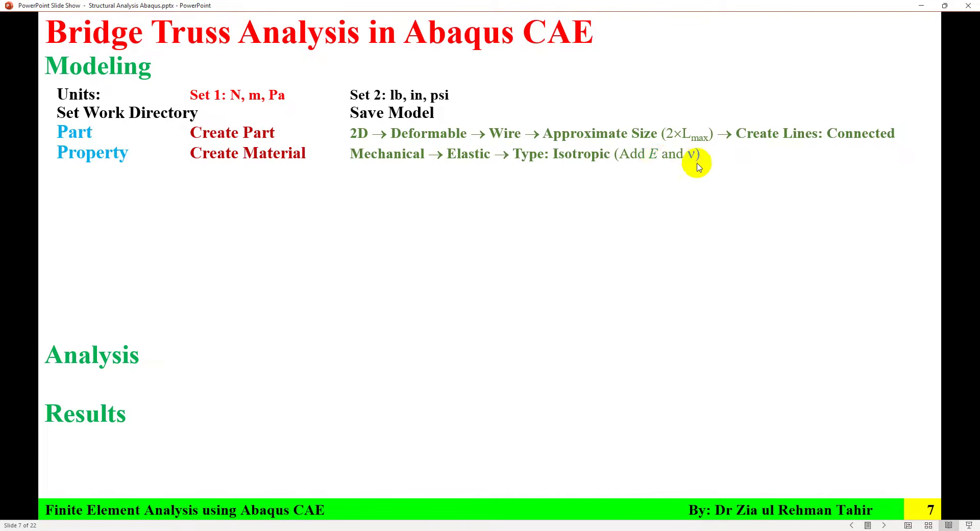
Switch back to Abaqus/CAE and go to the Property module for the Truss part.
{"action": "key", "text": "alt+Tab"}
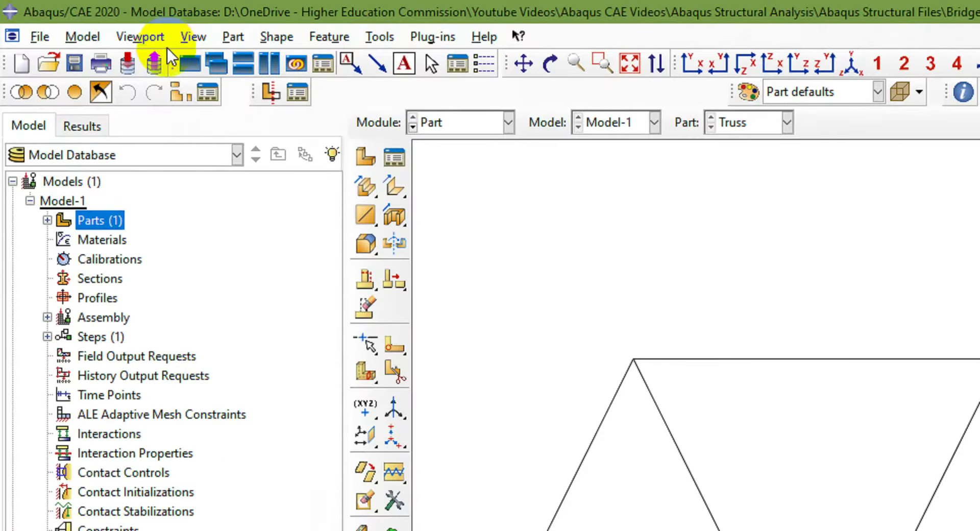
{"action": "left_click", "coordinate": [435, 122]}
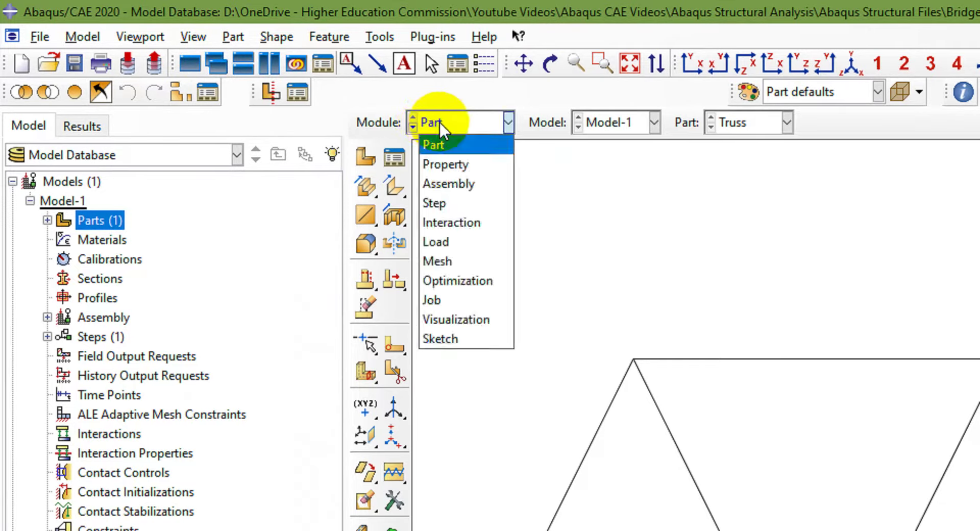
{"action": "left_click", "coordinate": [459, 164]}
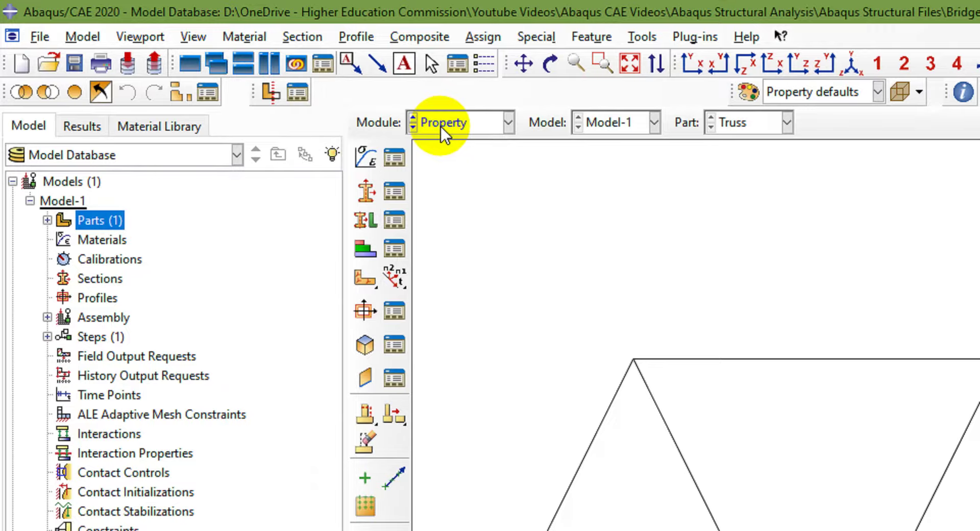
Create a material named Material with isotropic mechanical elasticity, Young's modulus 30e9 and Poisson's ratio 0.3.
{"action": "left_click", "coordinate": [252, 39]}
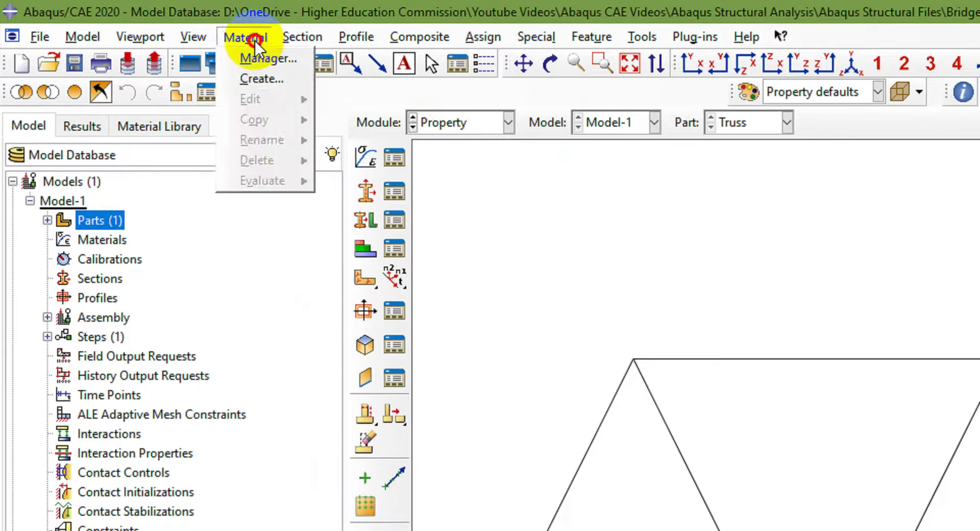
{"action": "left_click", "coordinate": [109, 241]}
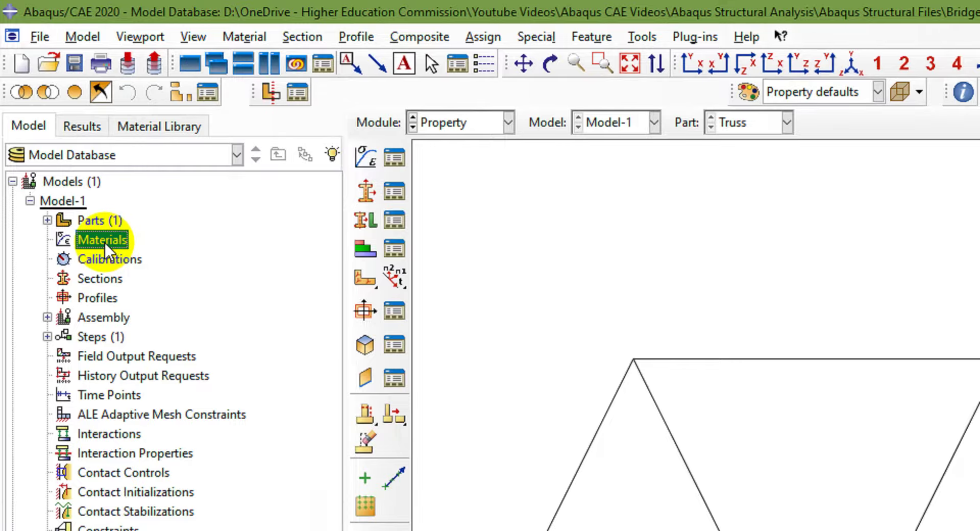
{"action": "double_click", "coordinate": [102, 240]}
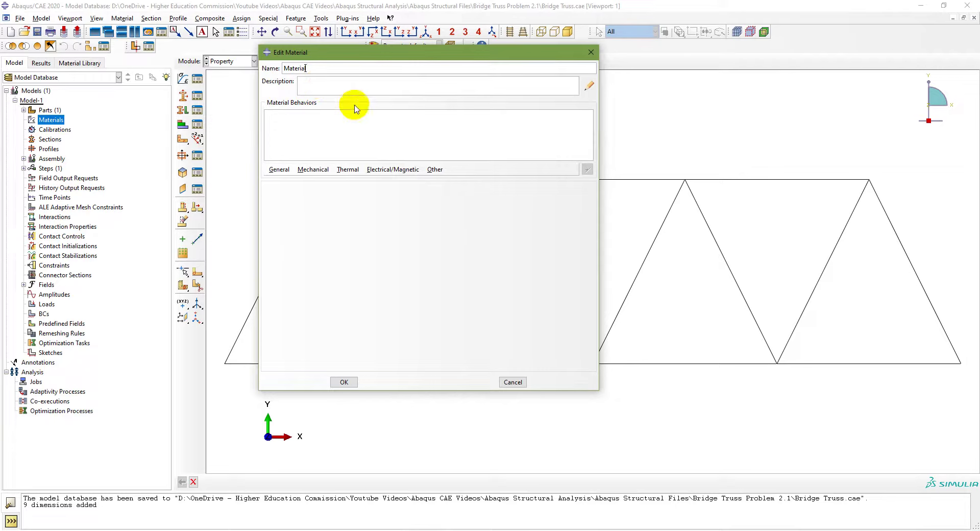
{"action": "left_click", "coordinate": [321, 170]}
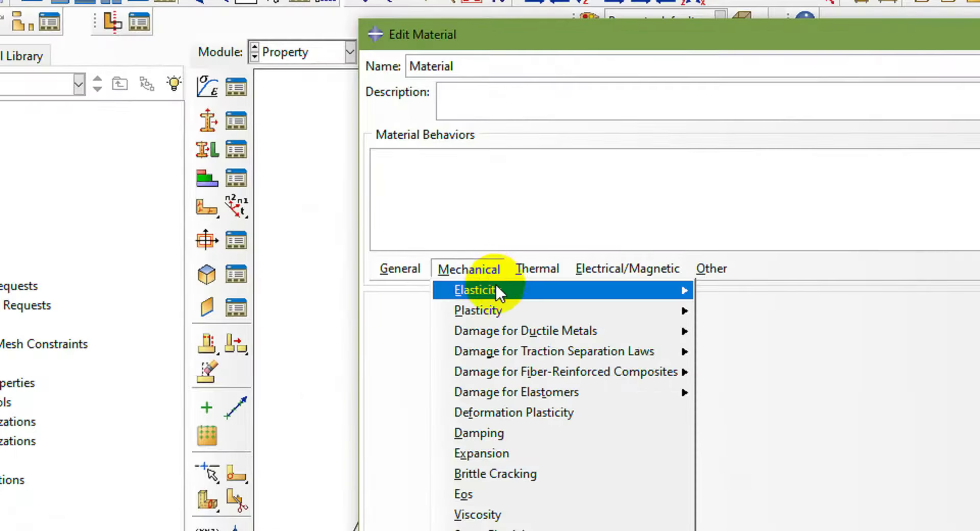
{"action": "mouse_move", "coordinate": [337, 182]}
{"action": "left_click", "coordinate": [717, 291]}
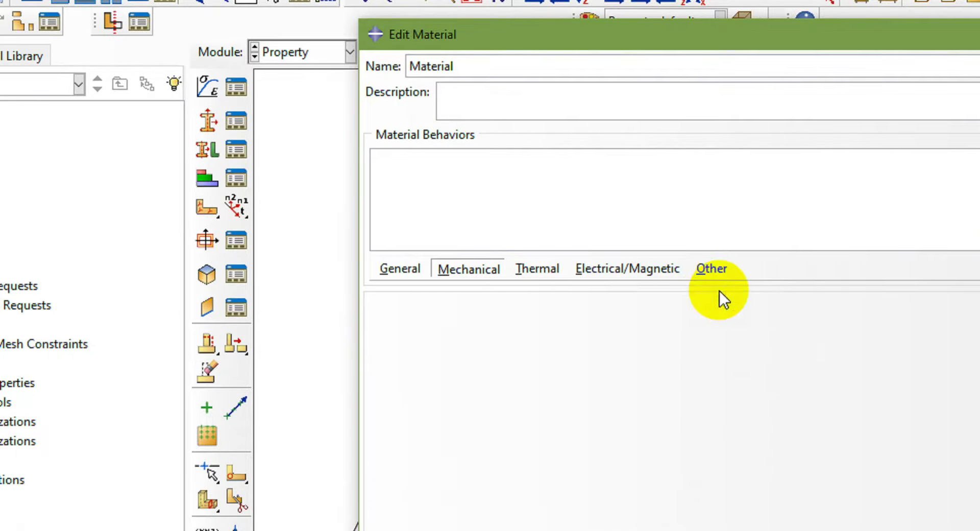
{"action": "left_click", "coordinate": [307, 307]}
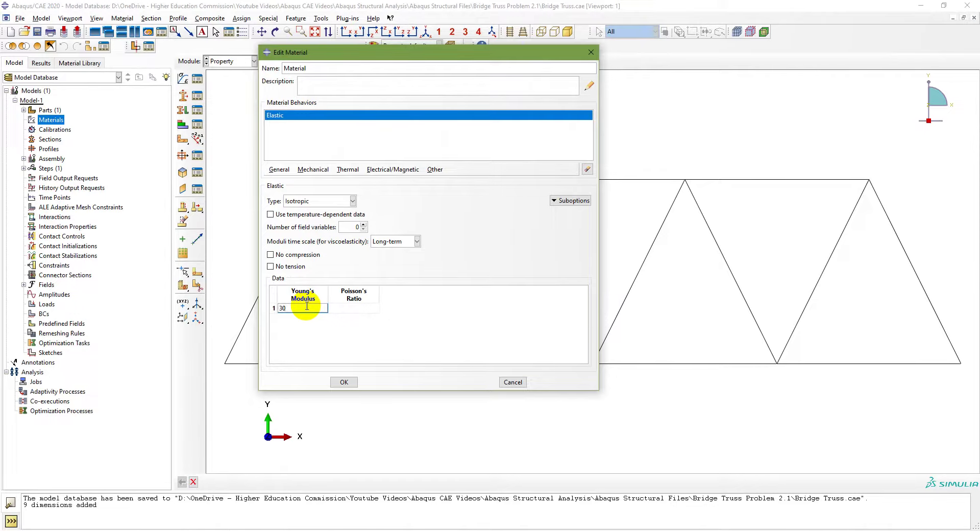
{"action": "left_click", "coordinate": [347, 308]}
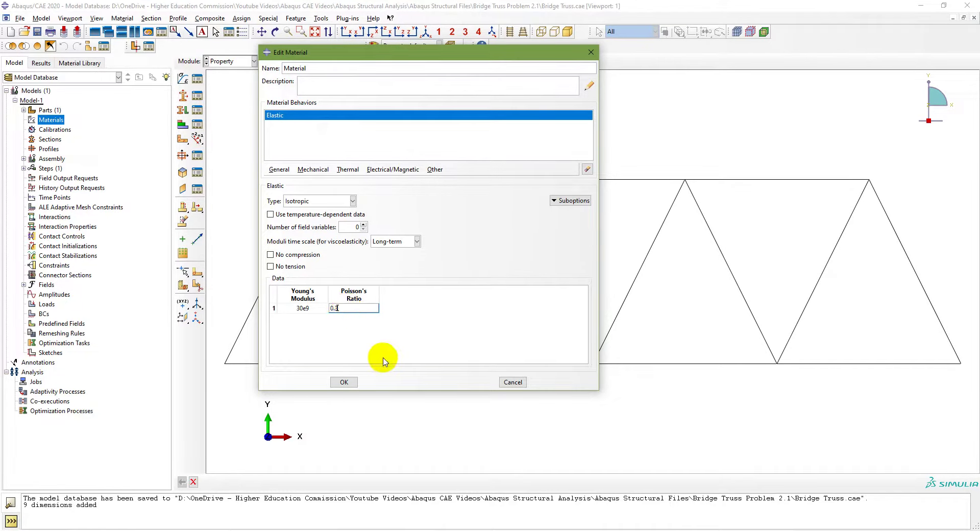
{"action": "left_click", "coordinate": [344, 382]}
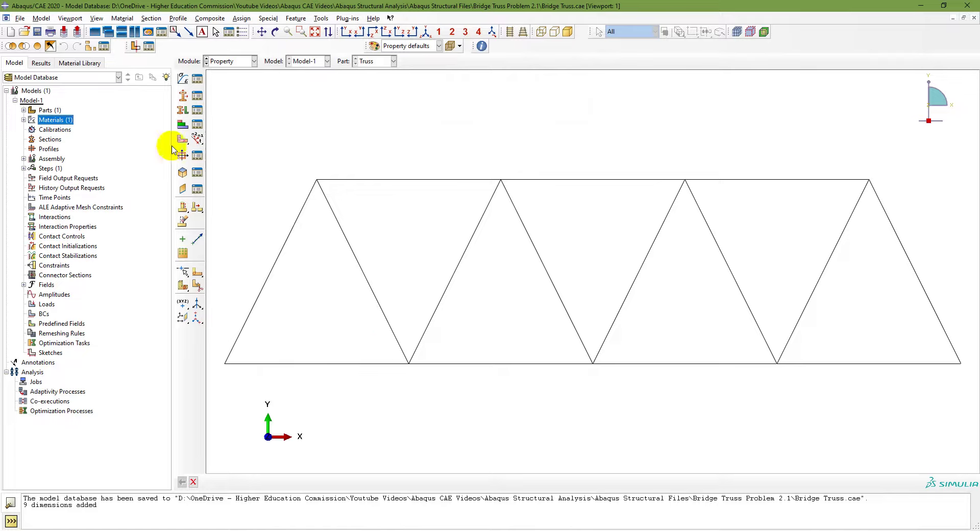
Reopen the new material's definition to check its elastic behavior and constants, and close it.
{"action": "left_click", "coordinate": [23, 120]}
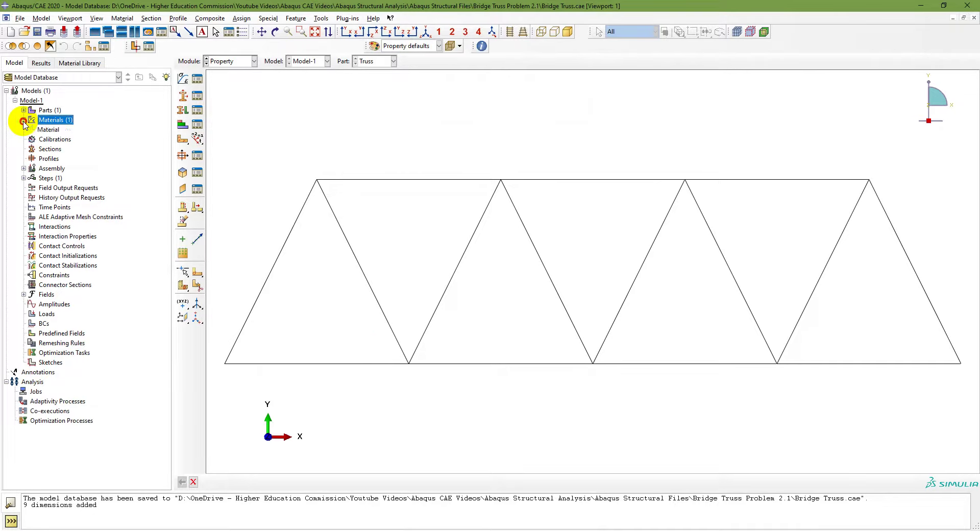
{"action": "double_click", "coordinate": [55, 131]}
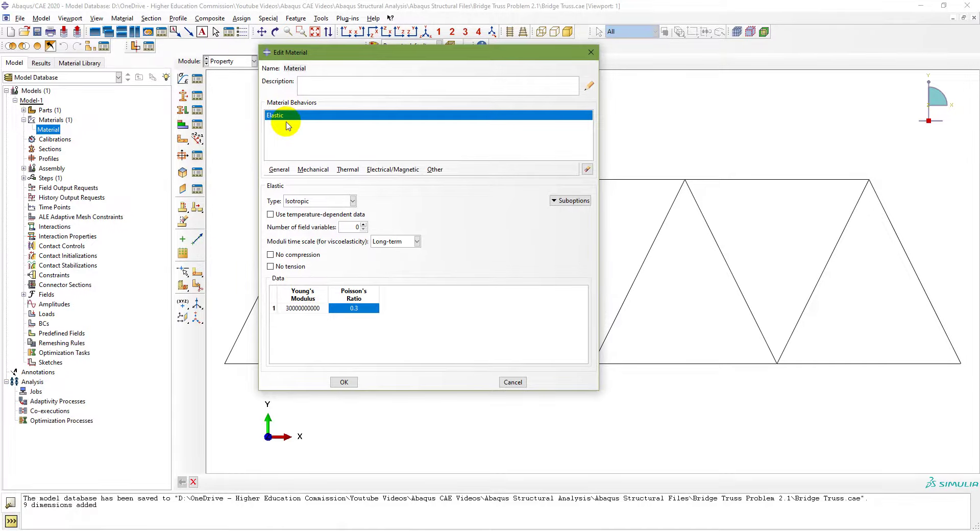
{"action": "left_click", "coordinate": [354, 380]}
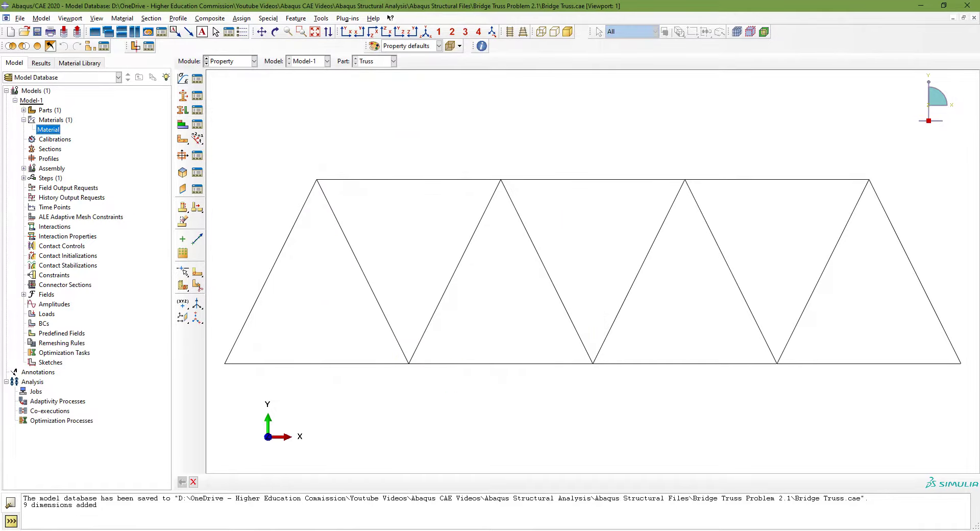
Check the section creation settings on the PowerPoint slide, and return to the Property module in Abaqus/CAE.
{"action": "key", "text": "alt+Tab"}
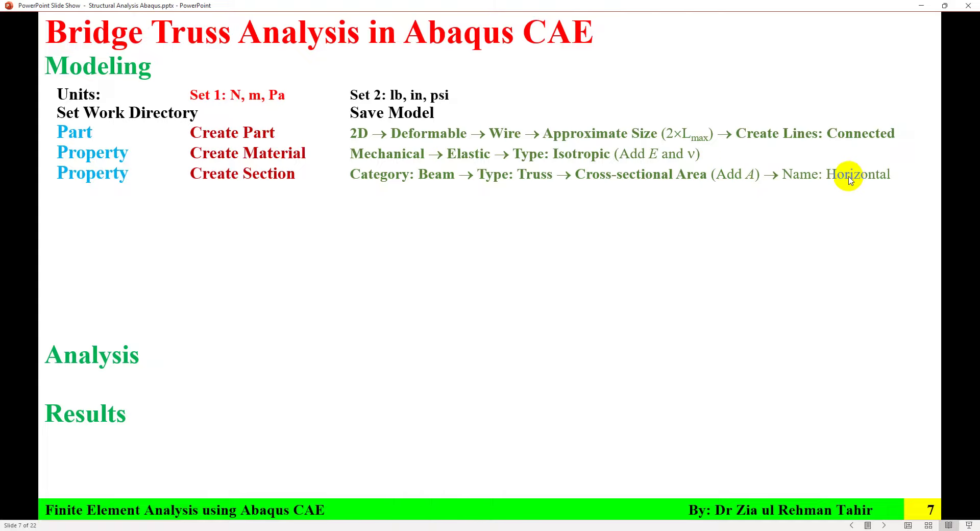
{"action": "left_click", "coordinate": [693, 530]}
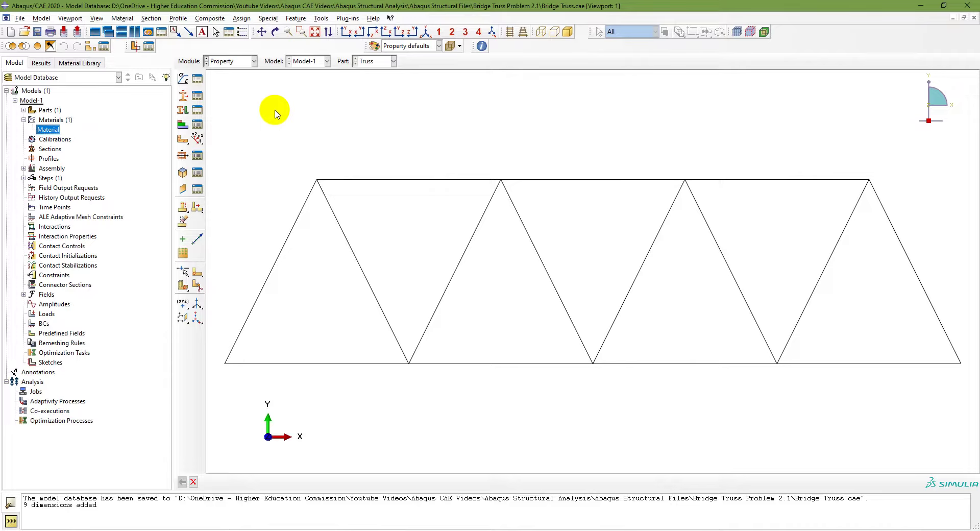
{"action": "left_click", "coordinate": [231, 61]}
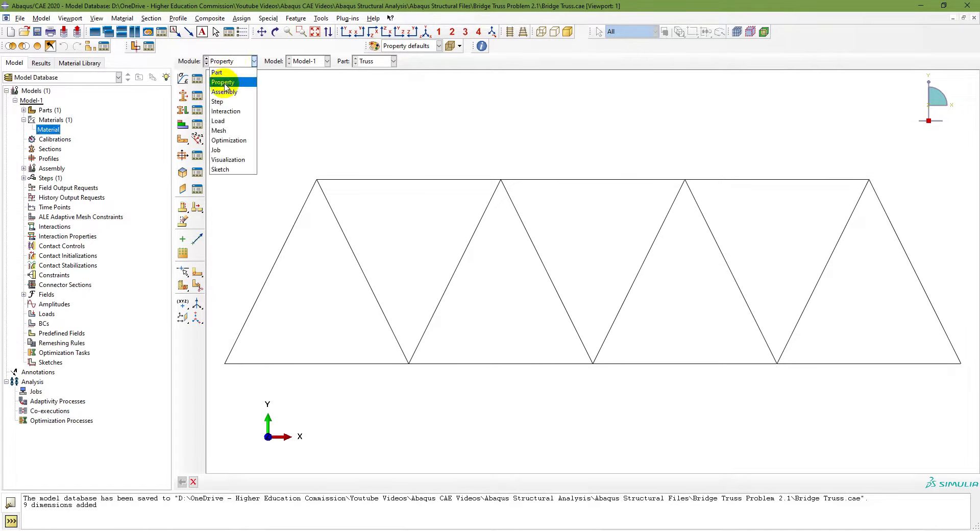
{"action": "left_click", "coordinate": [226, 83]}
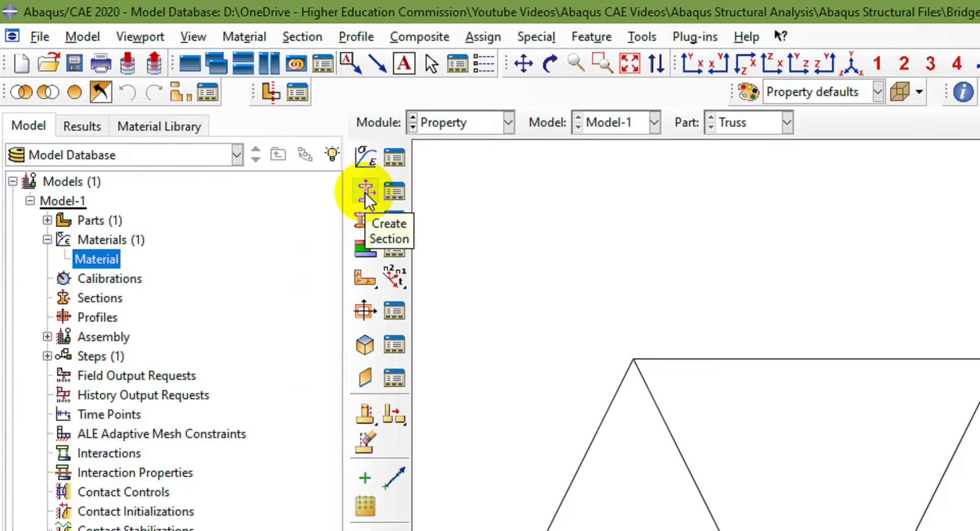
Create a beam-category truss section named Horizontal using Material, with a cross-sectional area of 0.045, and select it among the model's sections.
{"action": "left_click", "coordinate": [305, 36]}
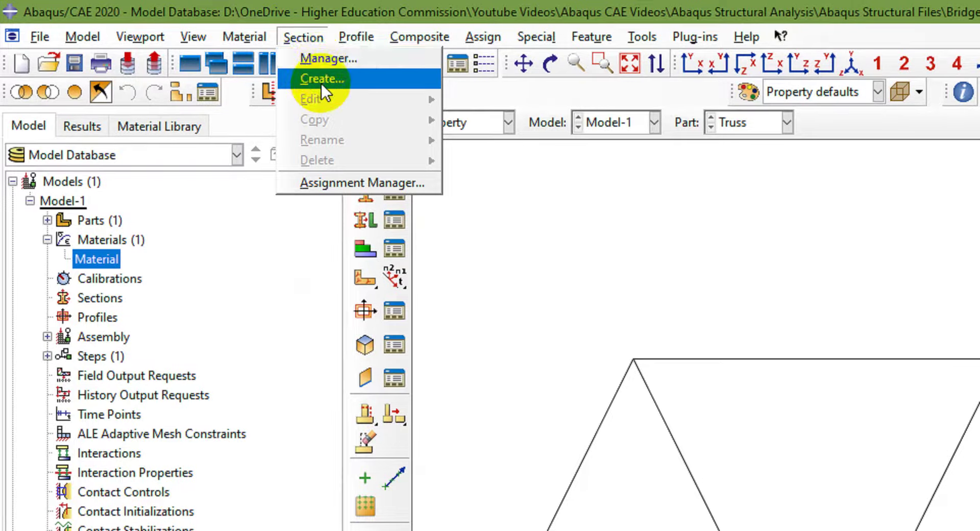
{"action": "left_click", "coordinate": [99, 299]}
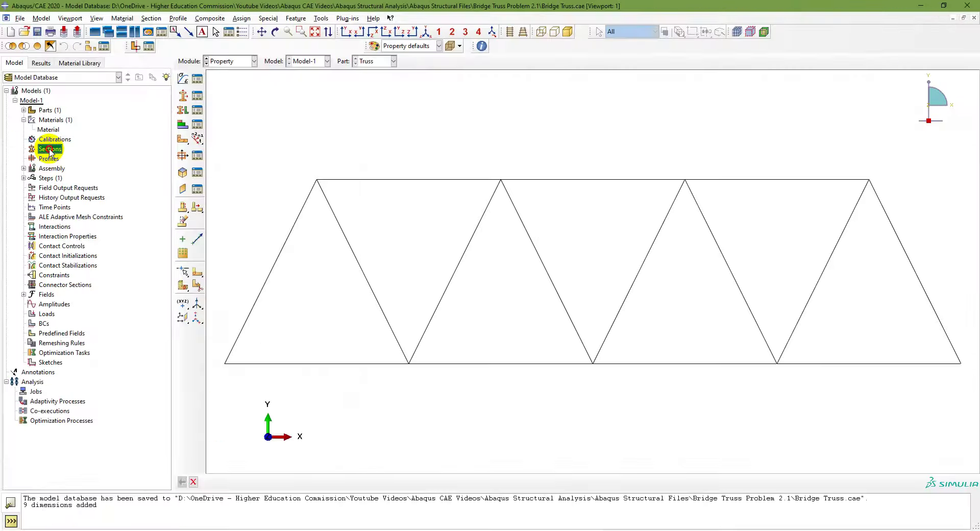
{"action": "double_click", "coordinate": [100, 298]}
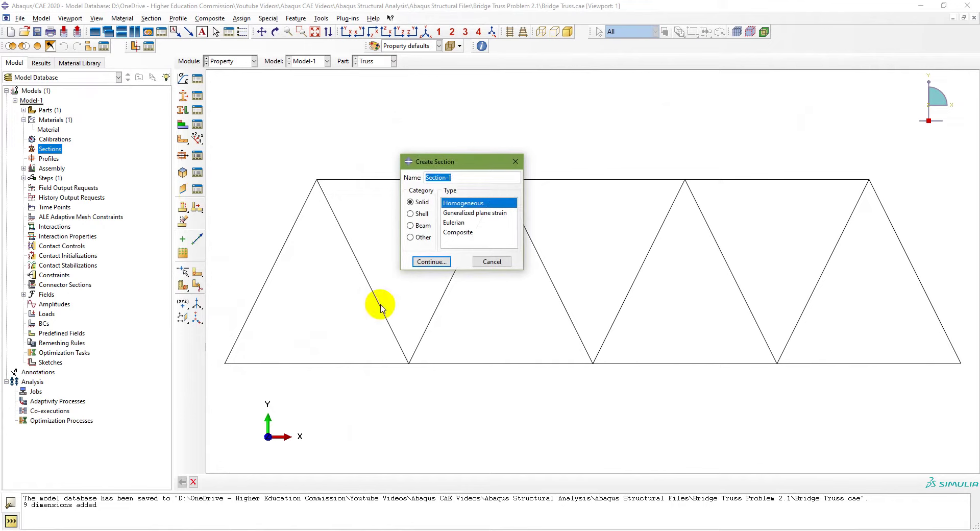
{"action": "type", "text": "Horizontal"}
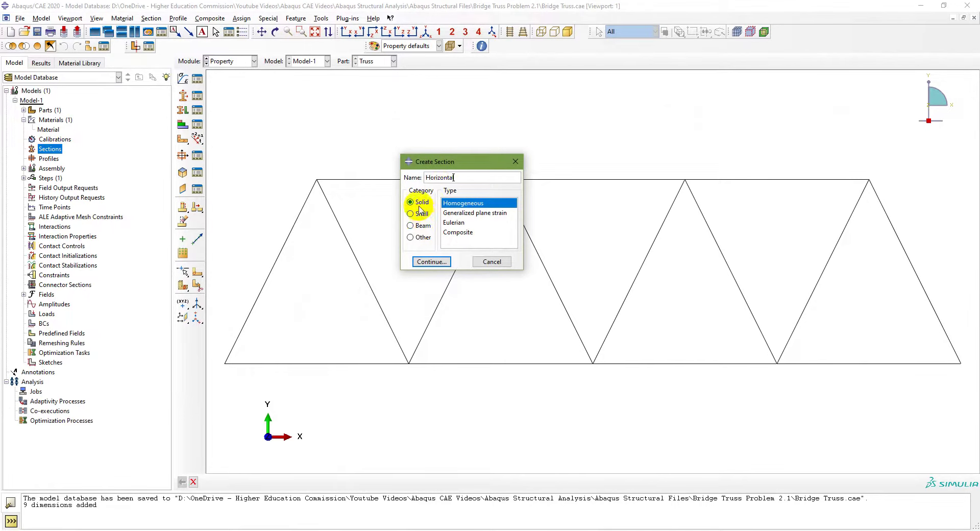
{"action": "left_click", "coordinate": [412, 226]}
{"action": "left_click", "coordinate": [450, 213]}
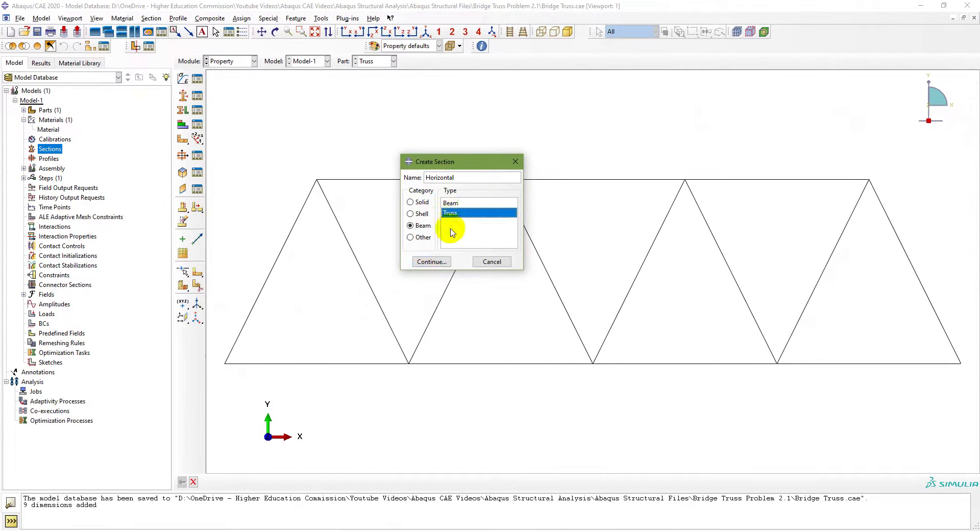
{"action": "left_click", "coordinate": [431, 262]}
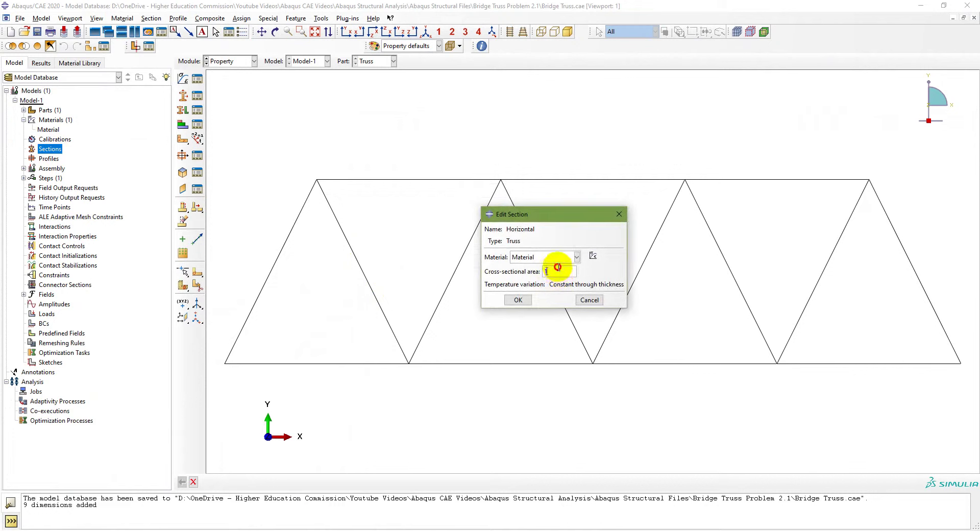
{"action": "double_click", "coordinate": [545, 272]}
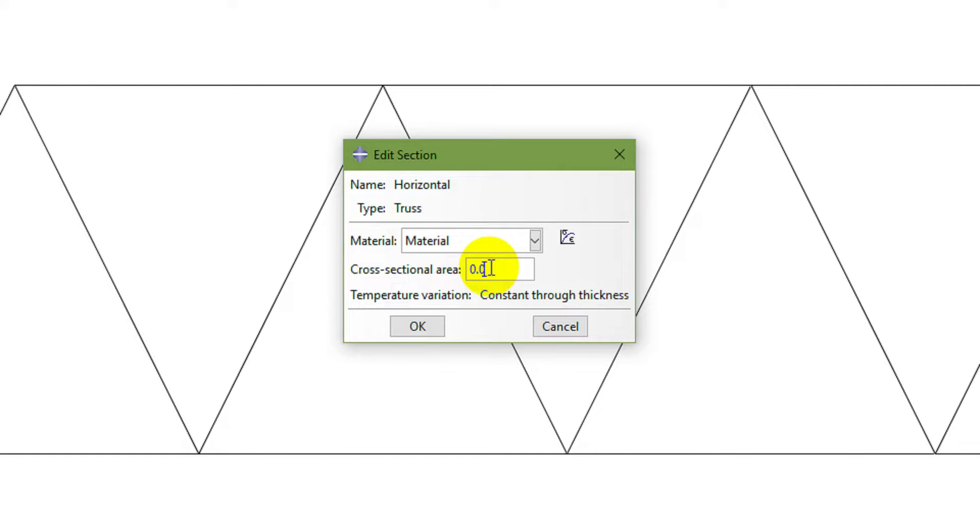
{"action": "type", "text": "0.045"}
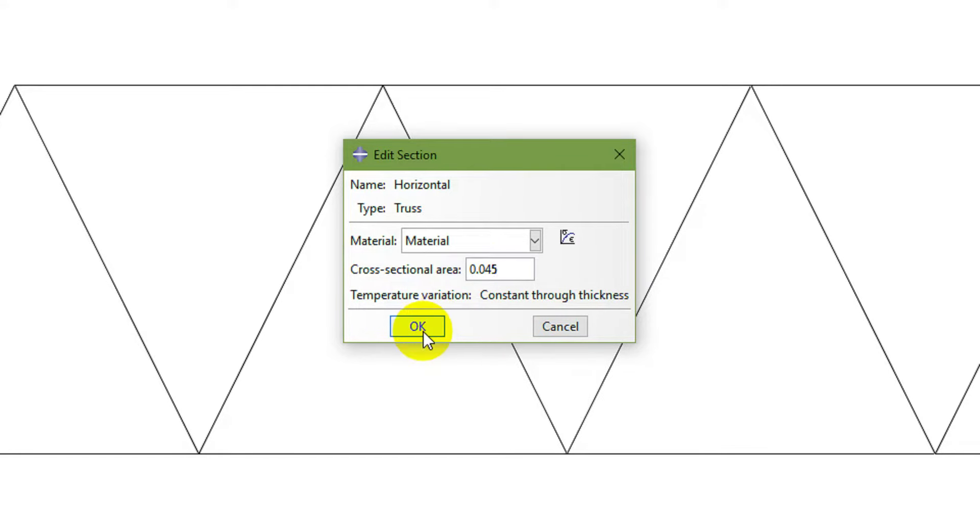
{"action": "left_click", "coordinate": [423, 329]}
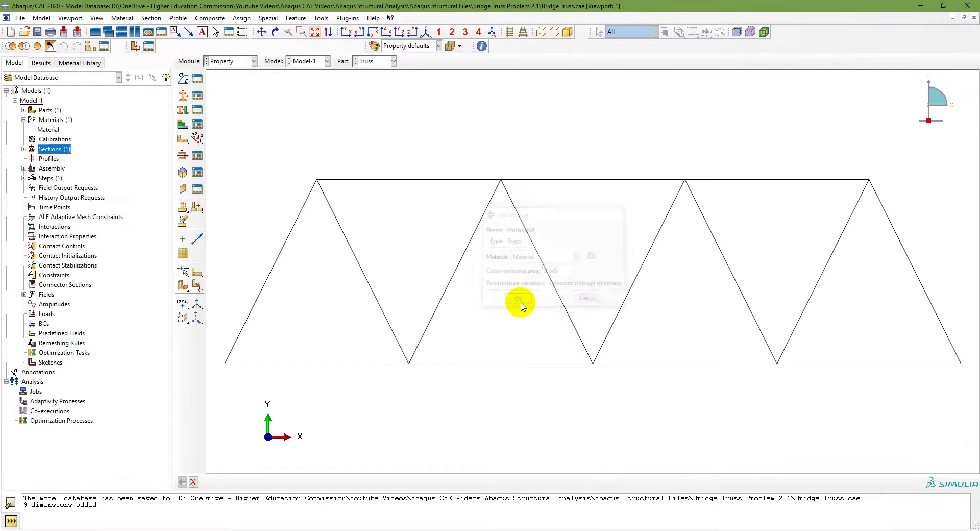
{"action": "left_click", "coordinate": [24, 149]}
{"action": "left_click", "coordinate": [49, 159]}
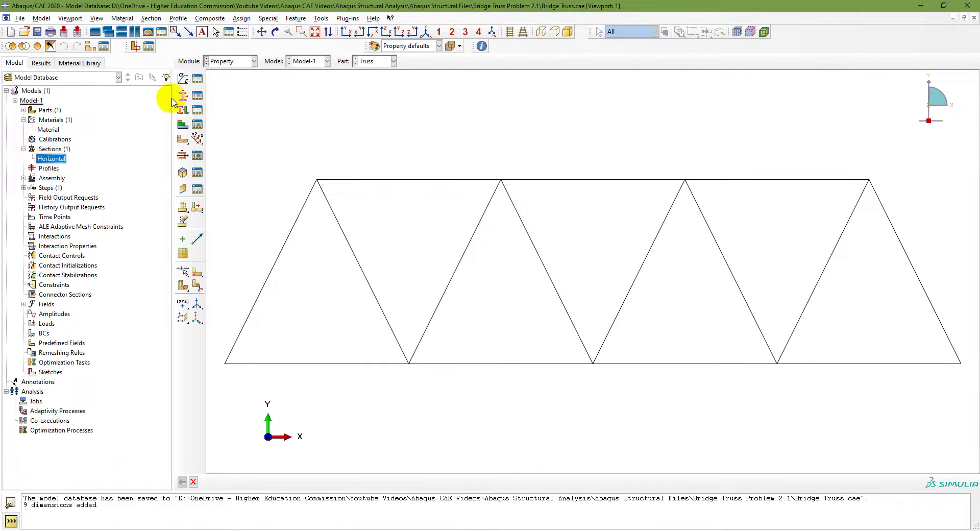
Create a second beam-category truss section named Diagonal using Material, with a cross-sectional area of 0.02.
{"action": "left_click", "coordinate": [151, 19]}
{"action": "left_click", "coordinate": [159, 39]}
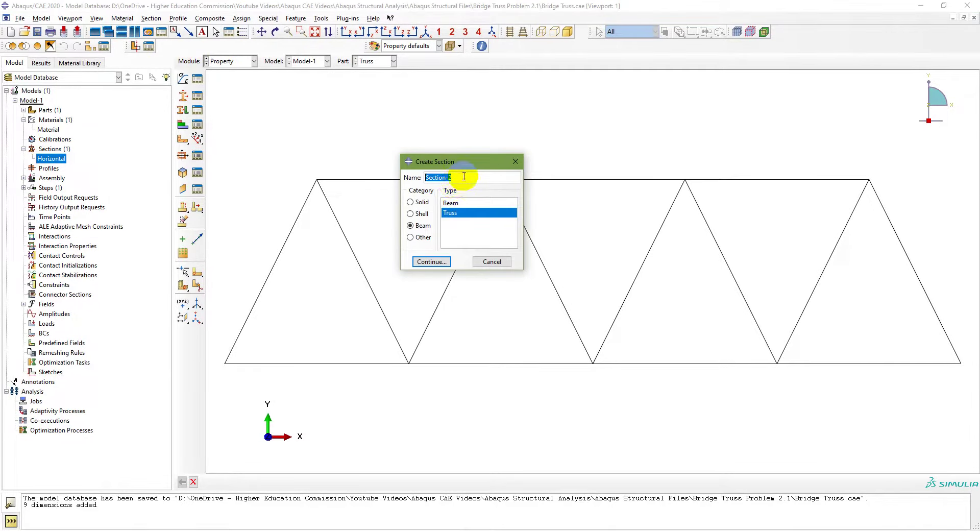
{"action": "type", "text": "Diagonal"}
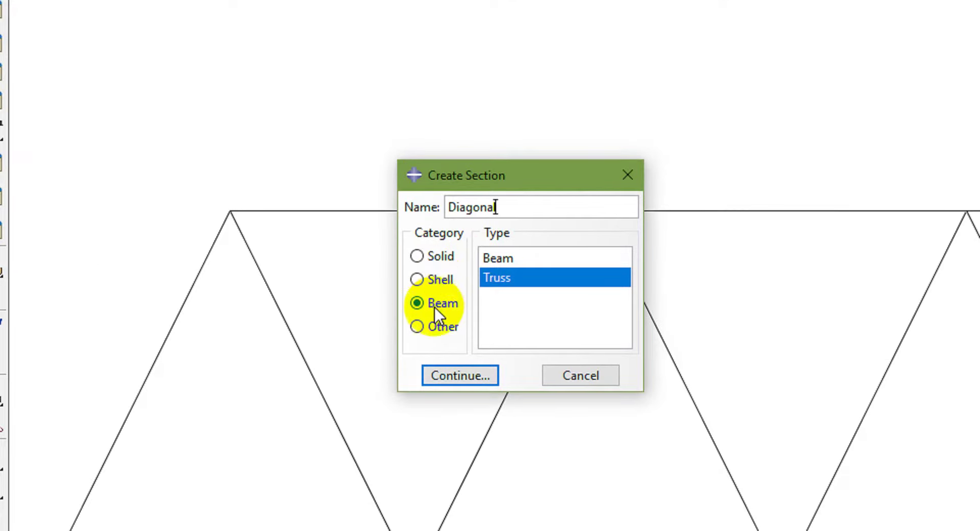
{"action": "left_click", "coordinate": [459, 377]}
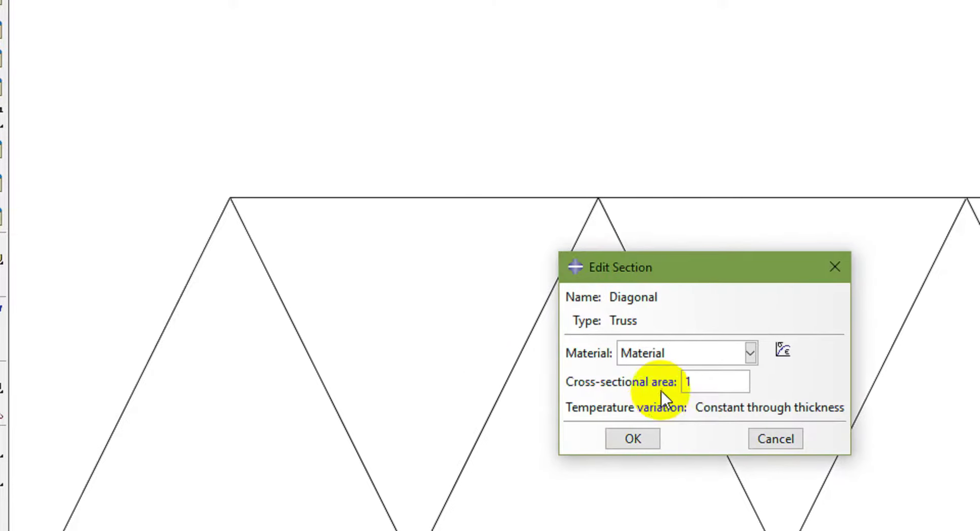
{"action": "left_click_drag", "start_coordinate": [697, 382], "coordinate": [674, 383]}
{"action": "type", "text": "0.02"}
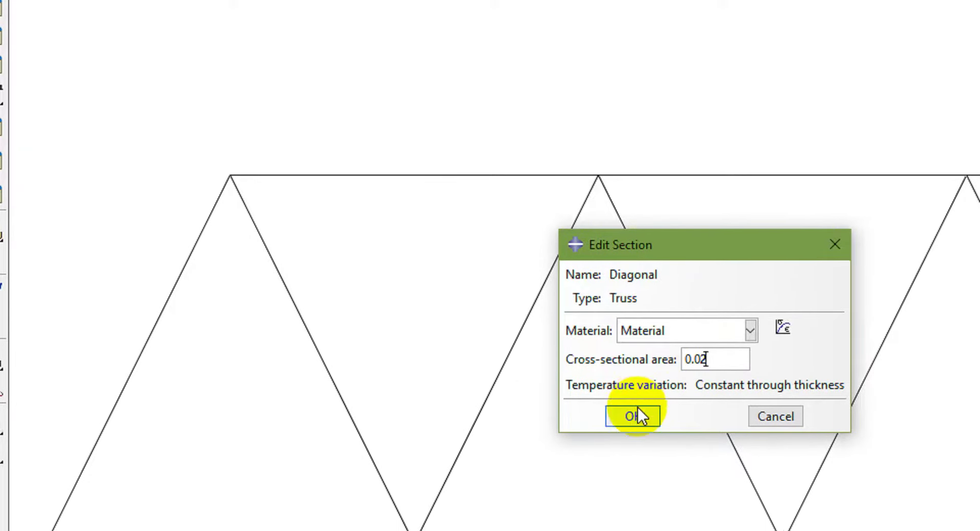
{"action": "left_click", "coordinate": [633, 433]}
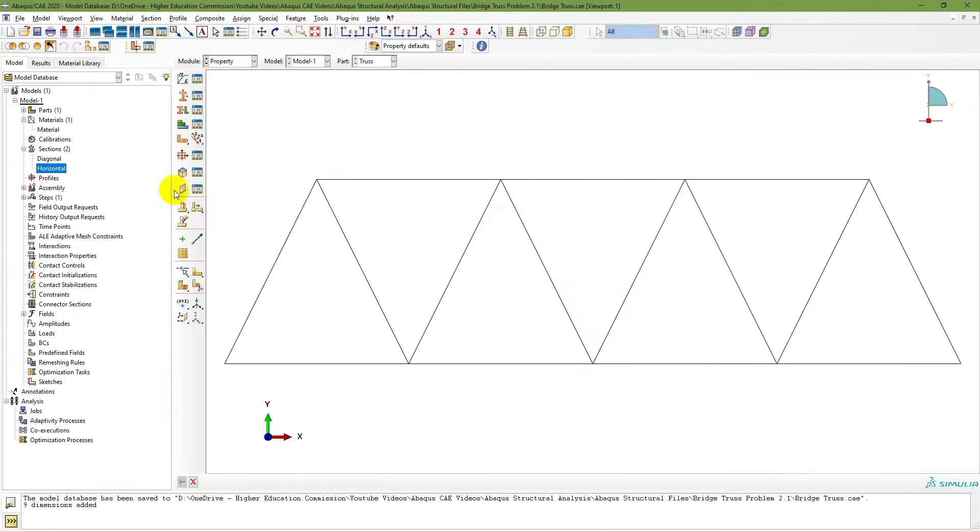
Check the Diagonal and Horizontal sections, review the section assignment settings on the PowerPoint slide, and return to Abaqus/CAE.
{"action": "left_click", "coordinate": [49, 159]}
{"action": "left_click", "coordinate": [57, 169]}
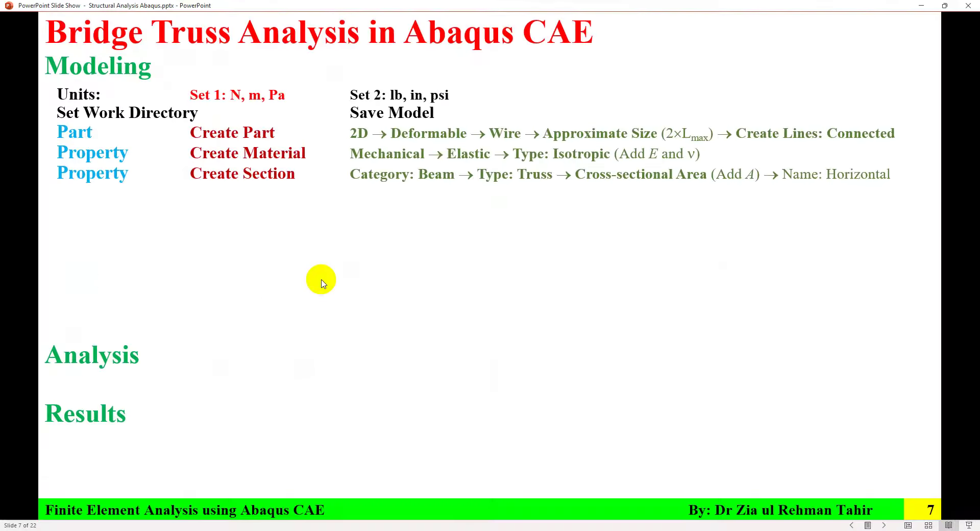
{"action": "left_click", "coordinate": [321, 280]}
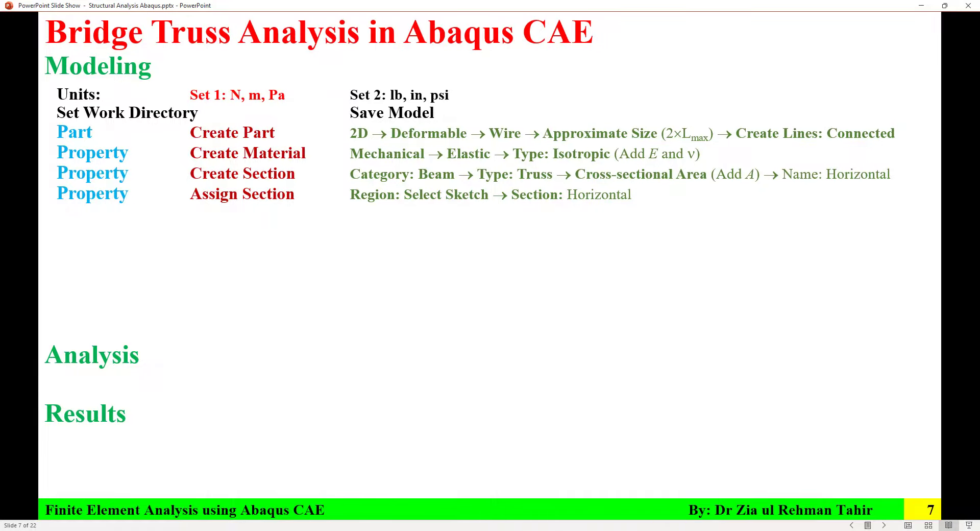
{"action": "key", "text": "alt+Tab"}
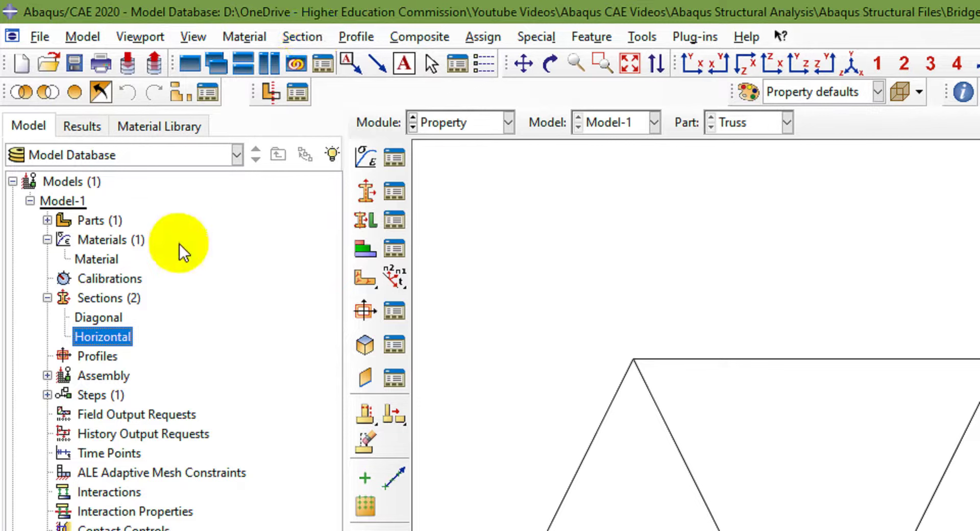
Assign the Diagonal section to all diagonal members of the Truss part, without creating a set.
{"action": "left_click", "coordinate": [47, 220]}
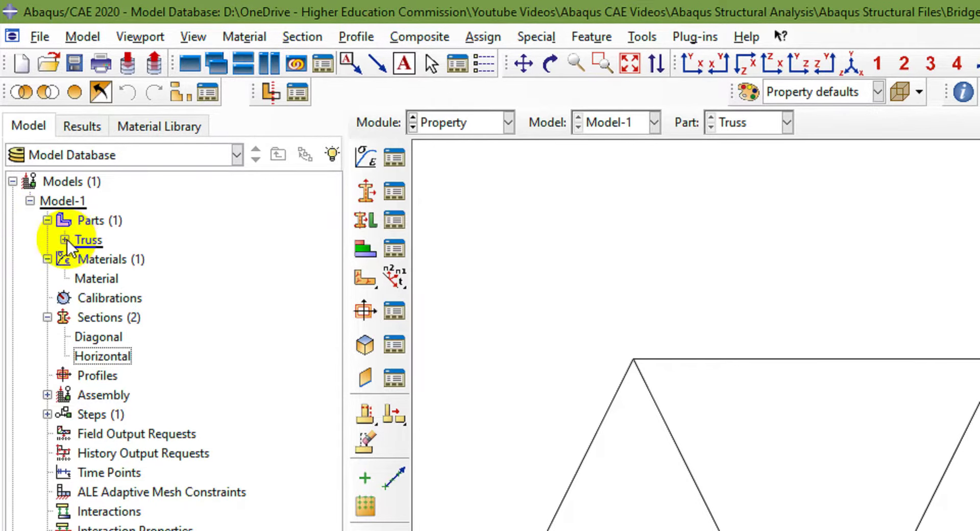
{"action": "left_click", "coordinate": [64, 240]}
{"action": "left_click", "coordinate": [161, 357]}
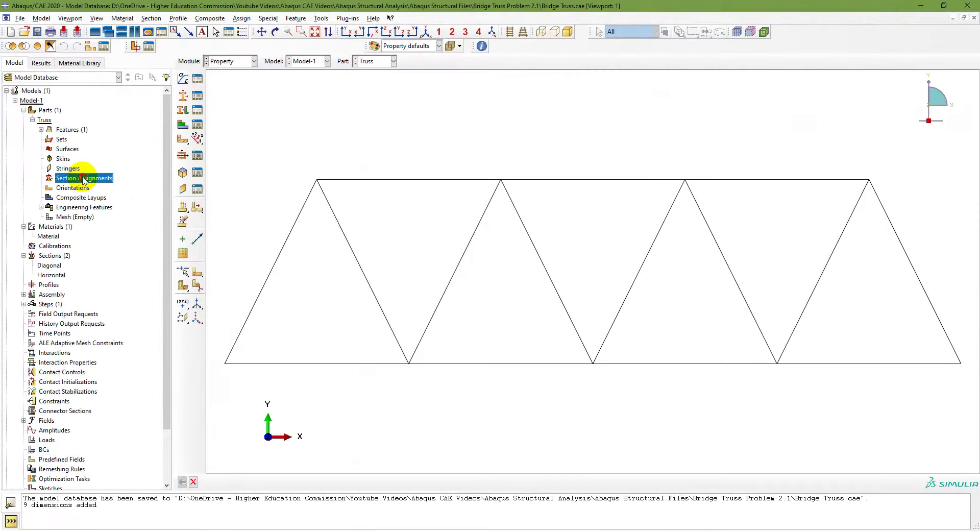
{"action": "double_click", "coordinate": [165, 358]}
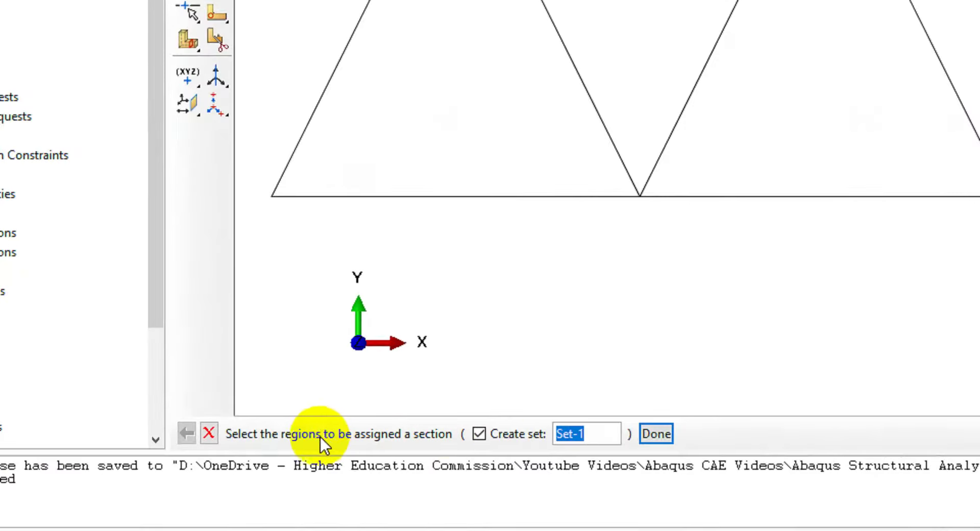
{"action": "left_click", "coordinate": [480, 434]}
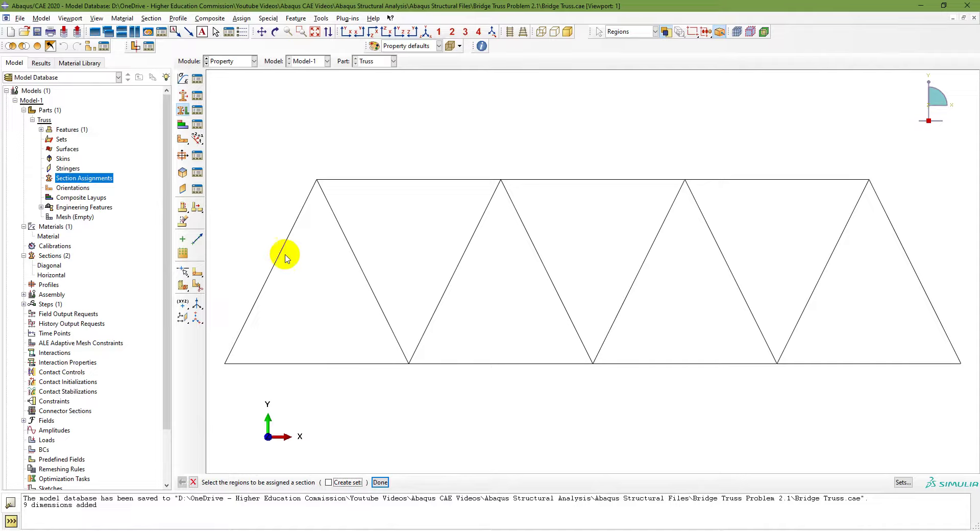
{"action": "left_click_drag", "start_coordinate": [255, 237], "coordinate": [940, 306]}
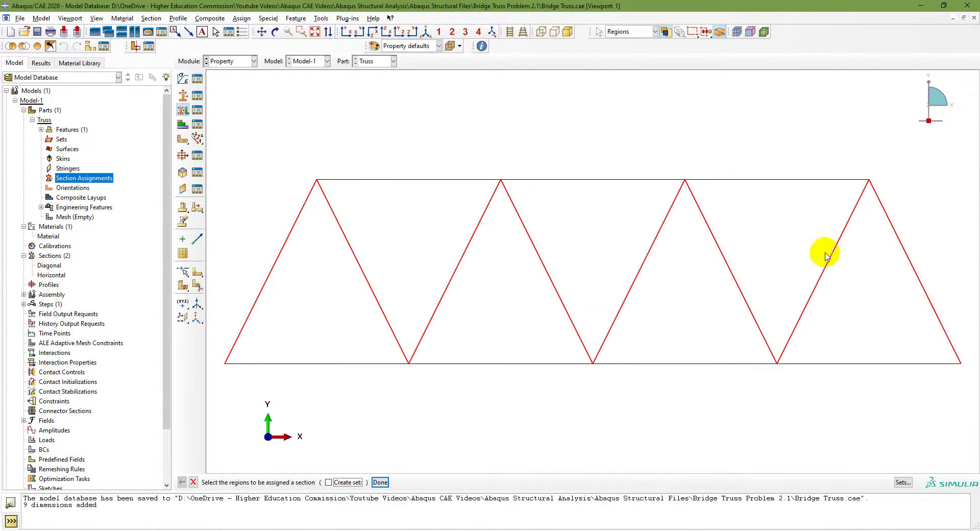
{"action": "left_click", "coordinate": [380, 482]}
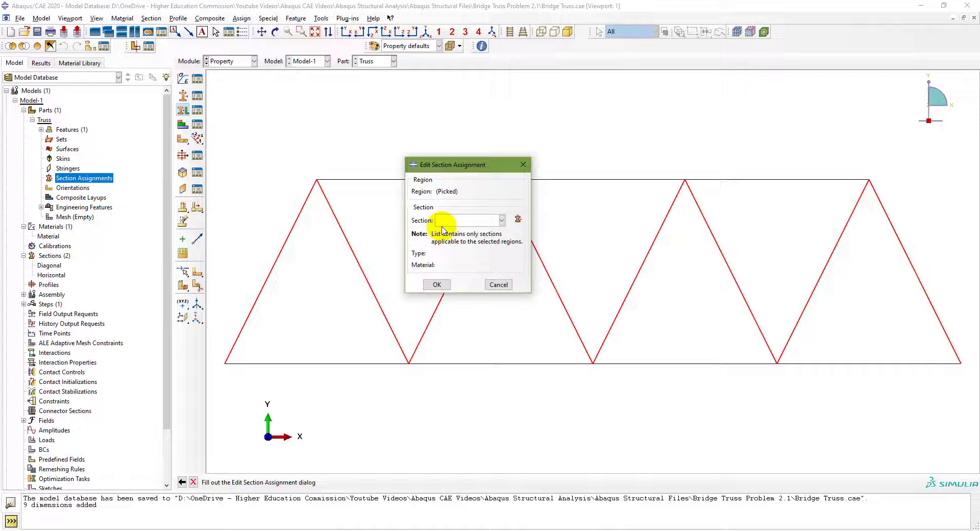
{"action": "left_click", "coordinate": [502, 220]}
{"action": "left_click", "coordinate": [476, 234]}
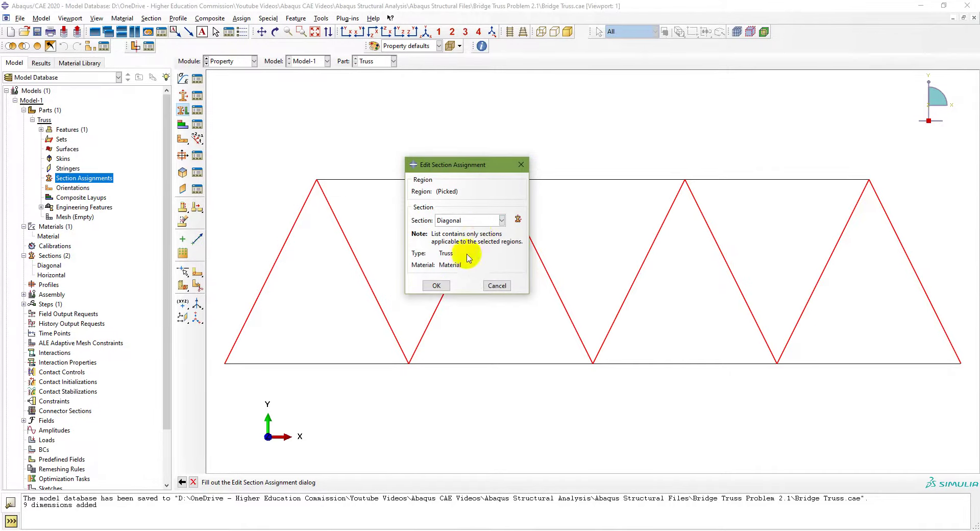
{"action": "left_click", "coordinate": [437, 284]}
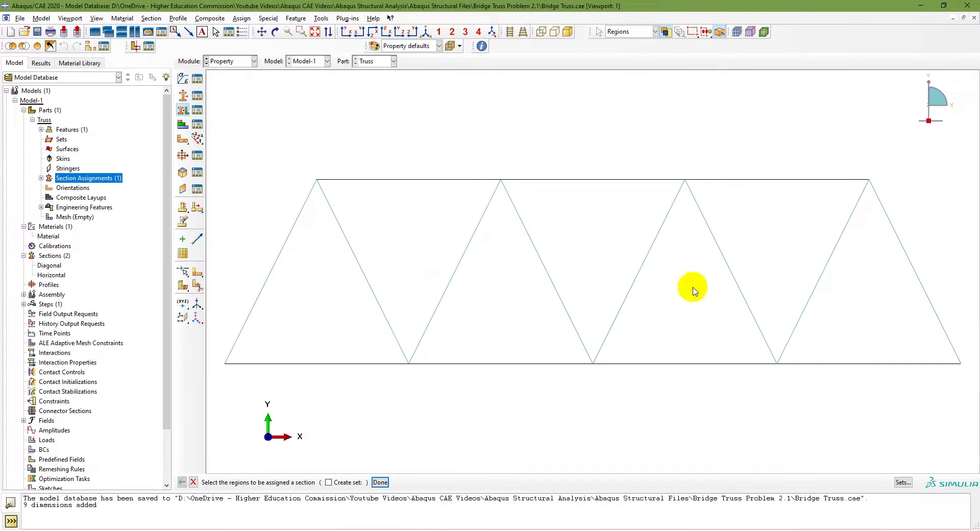
Assign the Horizontal section to all top and bottom horizontal members of the truss, and finish assigning sections.
{"action": "left_click", "coordinate": [924, 286]}
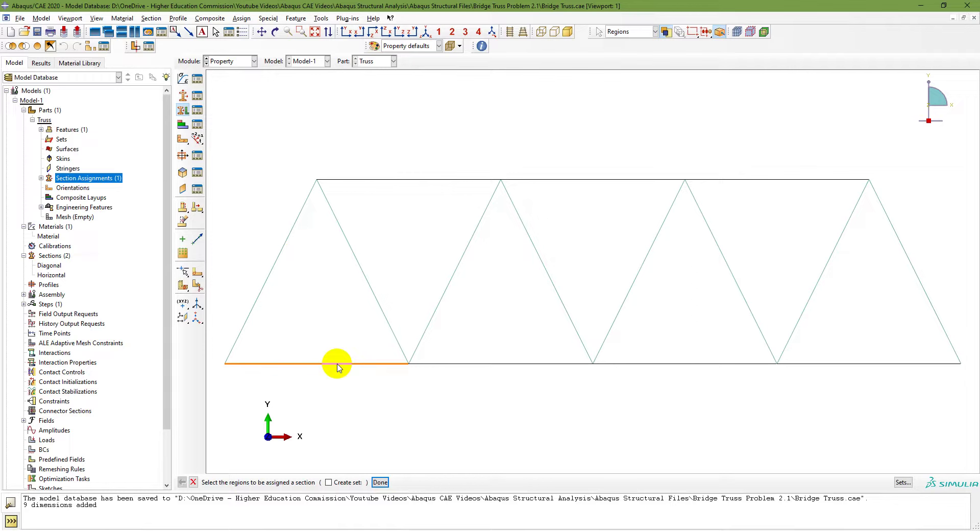
{"action": "left_click", "coordinate": [470, 364], "text": "shift"}
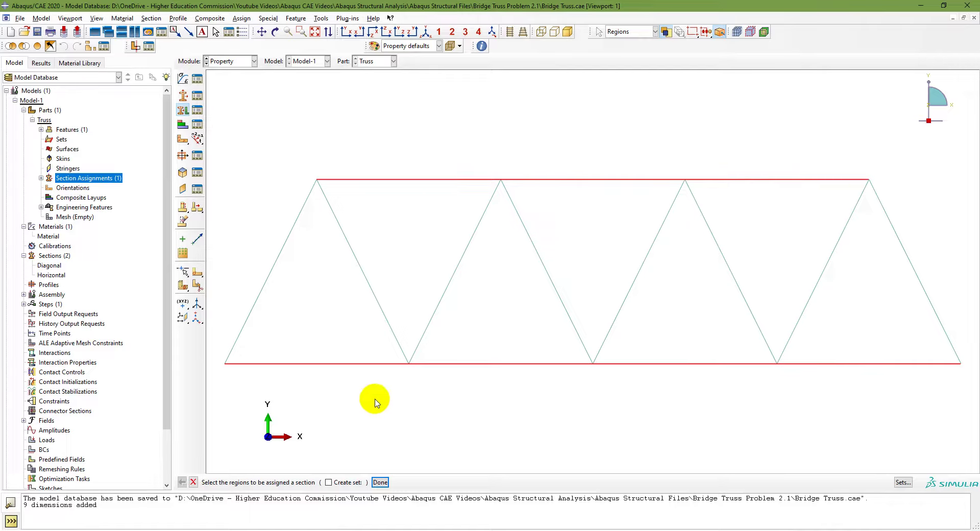
{"action": "left_click", "coordinate": [380, 482]}
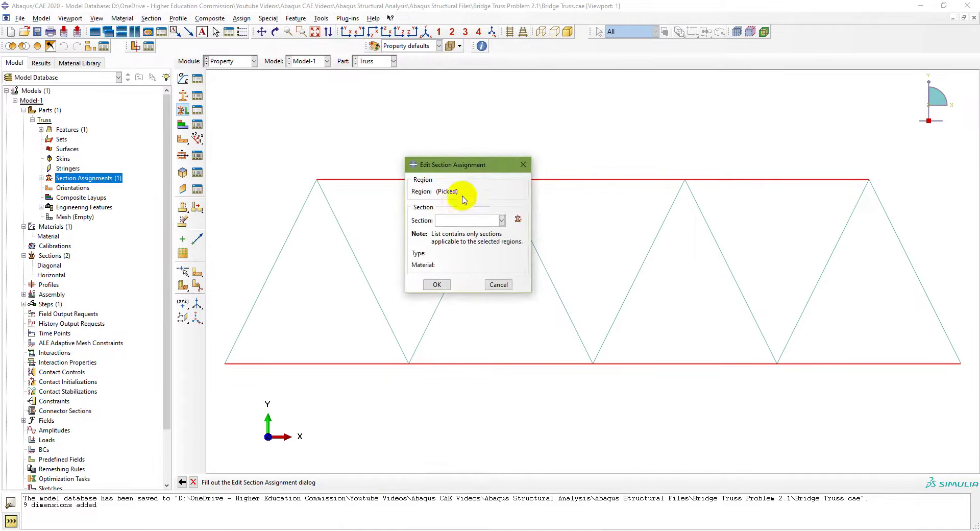
{"action": "left_click", "coordinate": [502, 220]}
{"action": "left_click", "coordinate": [452, 244]}
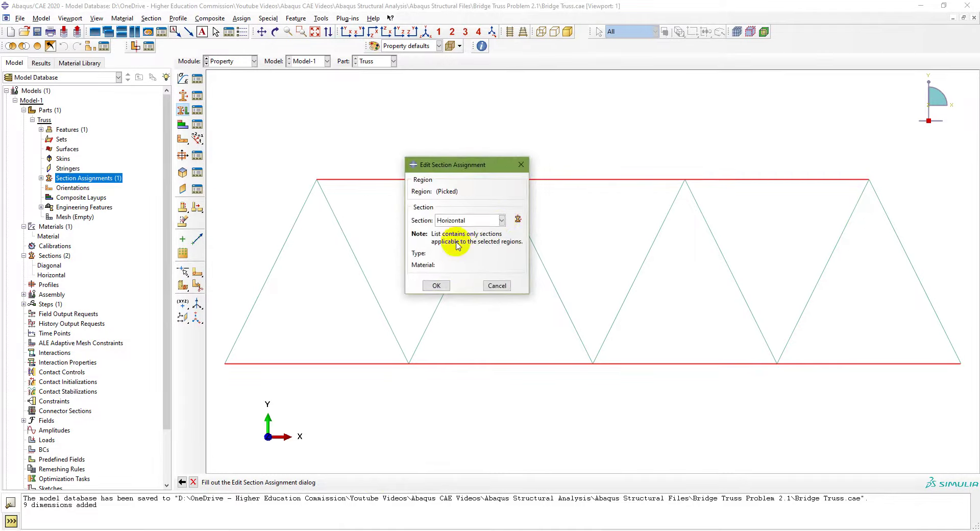
{"action": "left_click", "coordinate": [437, 284]}
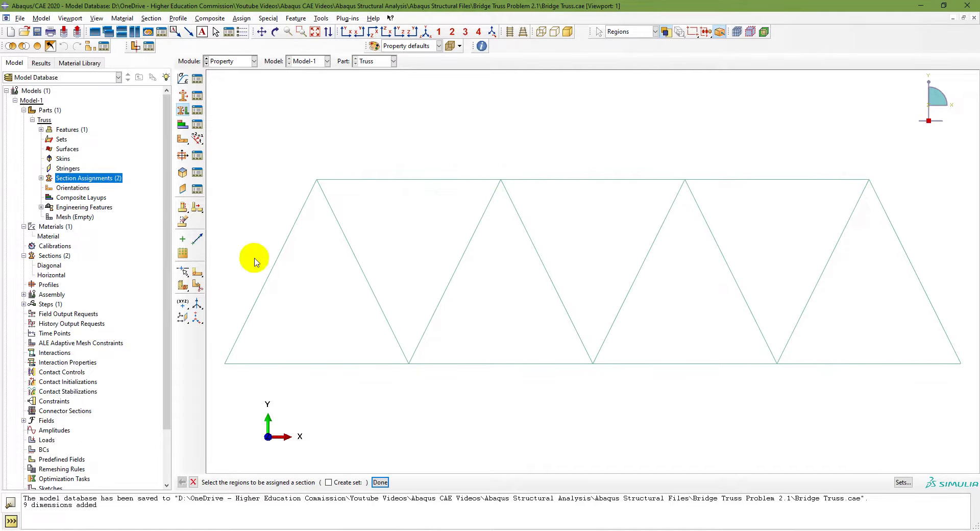
{"action": "left_click", "coordinate": [380, 483]}
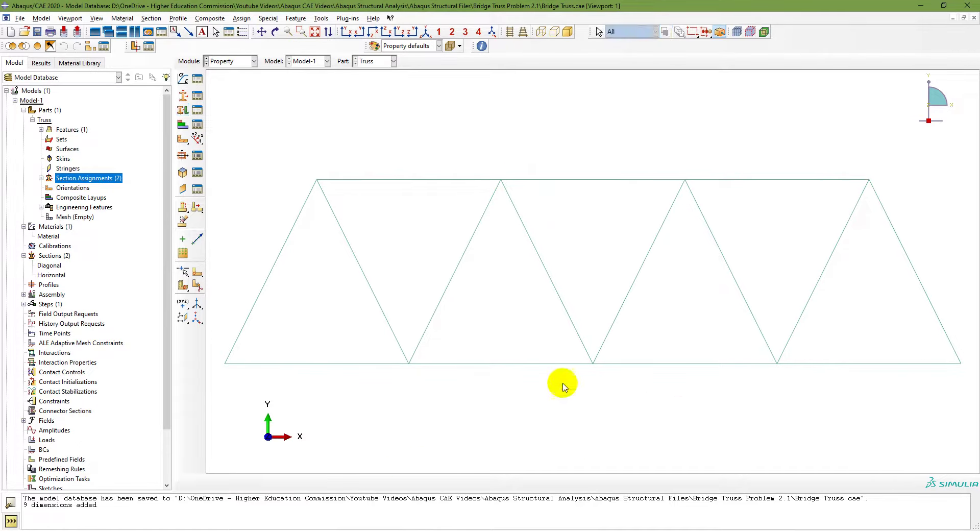
Examine which truss members belong to the Diagonal and Horizontal section assignments of the Truss part.
{"action": "left_click", "coordinate": [41, 179]}
{"action": "left_click", "coordinate": [76, 188]}
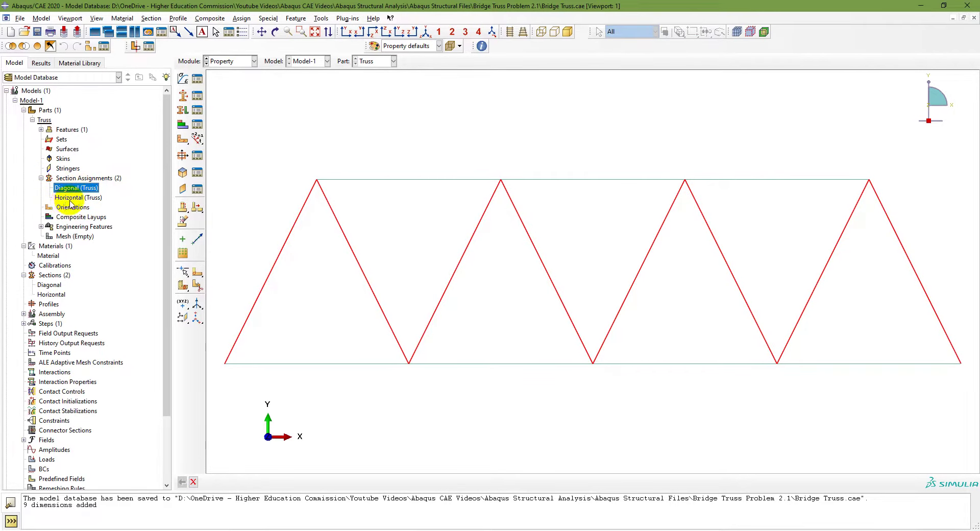
{"action": "left_click", "coordinate": [75, 198]}
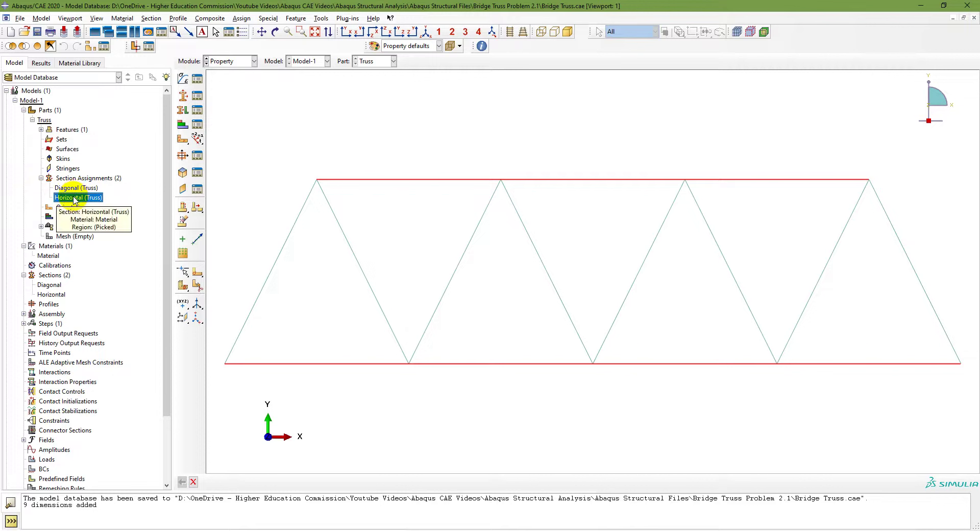
{"action": "left_click", "coordinate": [72, 189]}
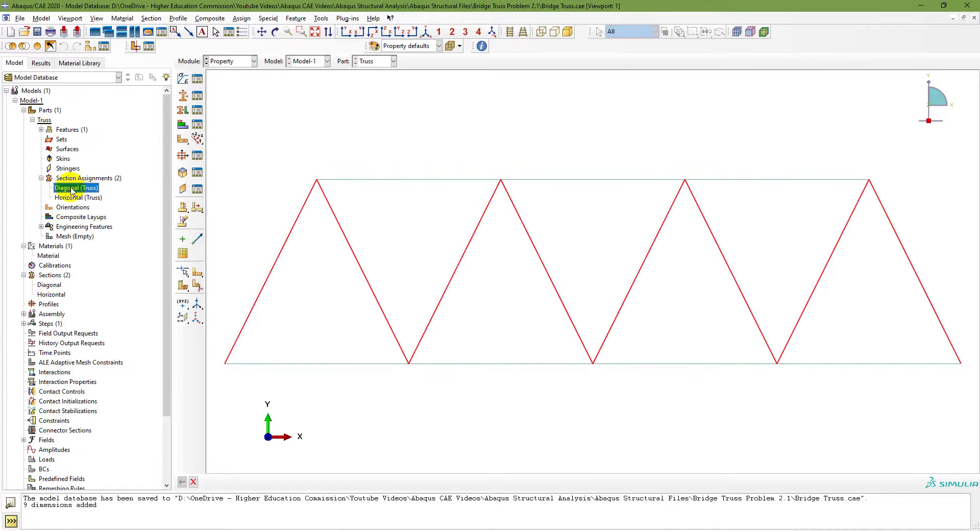
Highlight the members assigned the Horizontal section, review the meshing settings on the PowerPoint slide, and return to Abaqus/CAE.
{"action": "left_click", "coordinate": [71, 199]}
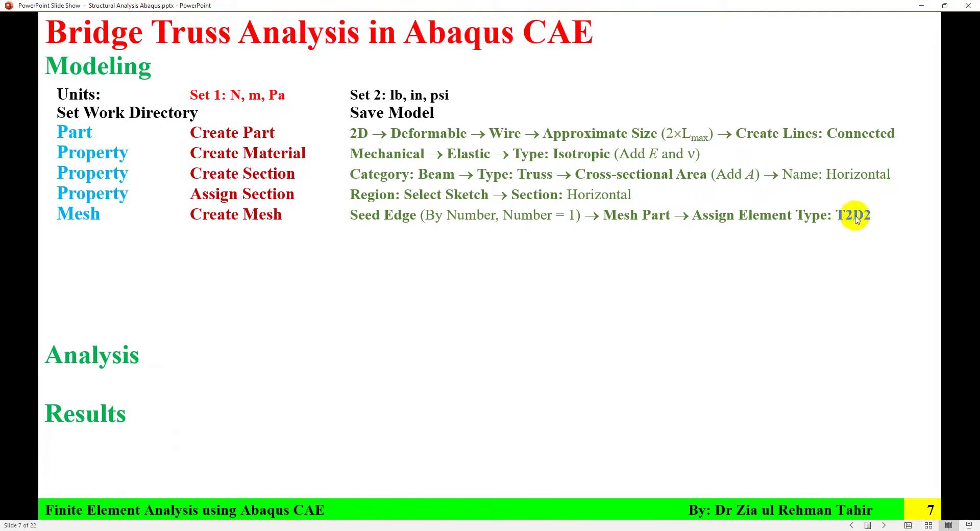
{"action": "key", "text": "alt+Tab"}
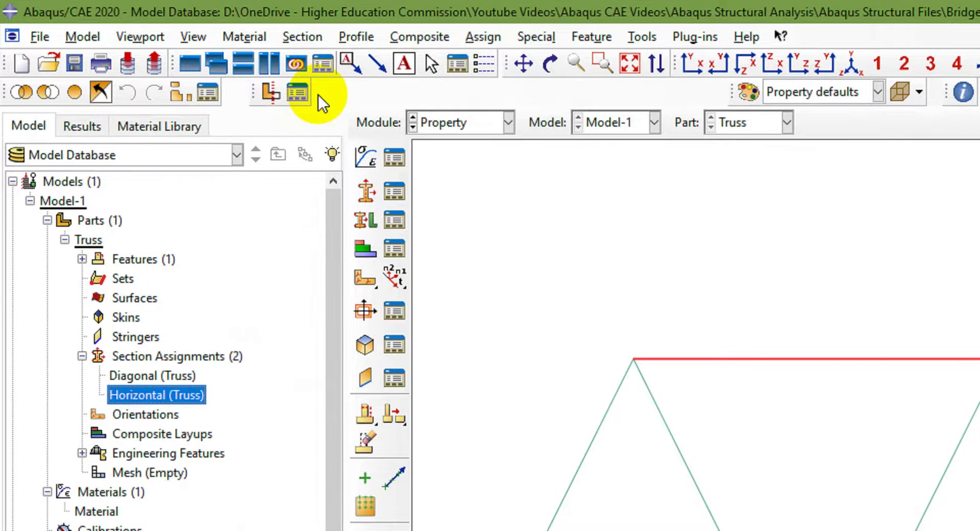
Switch to the Mesh module with the Truss part as the object, and look over the available seeding commands.
{"action": "left_click", "coordinate": [436, 123]}
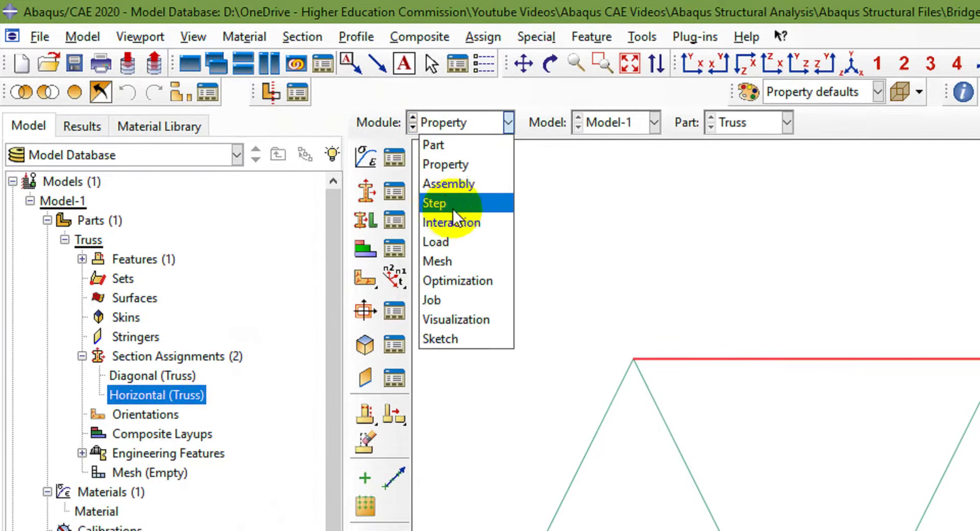
{"action": "left_click", "coordinate": [447, 261]}
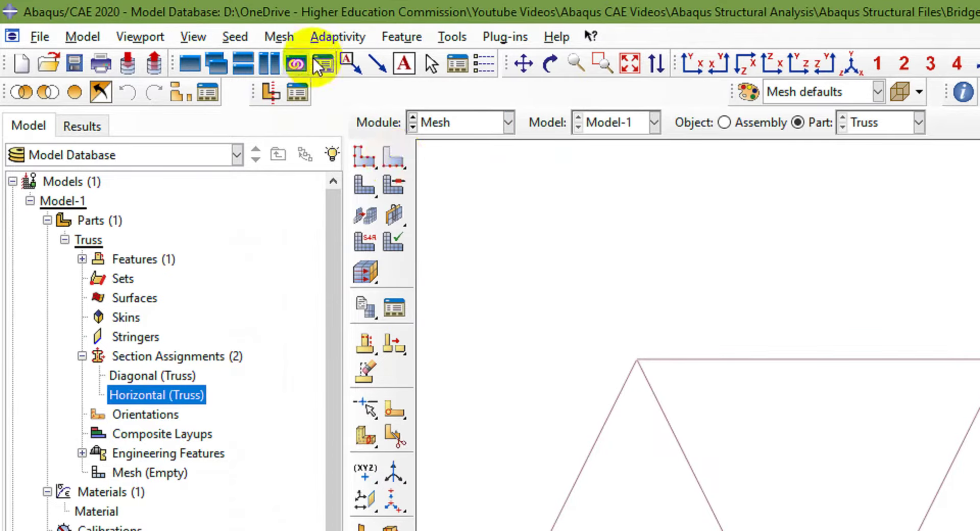
{"action": "left_click", "coordinate": [277, 39]}
{"action": "mouse_move", "coordinate": [236, 37]}
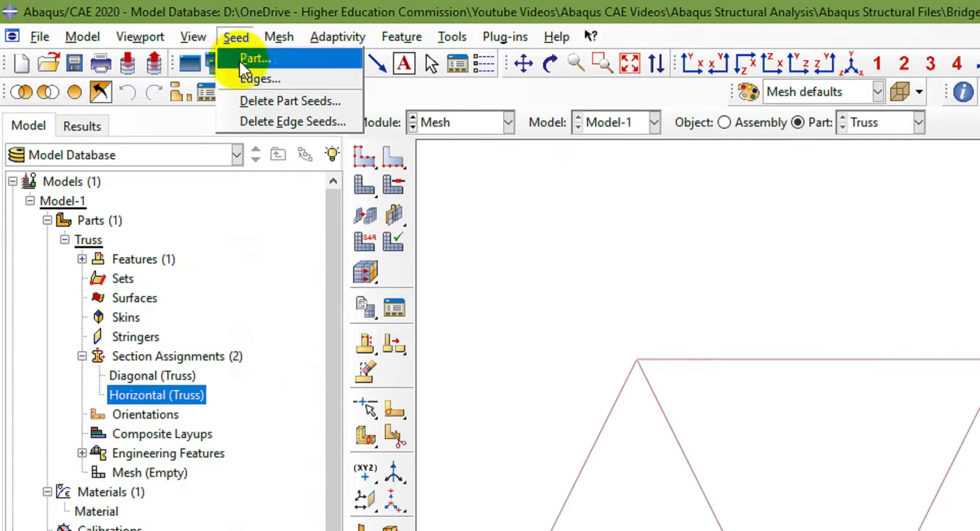
{"action": "left_click", "coordinate": [428, 163]}
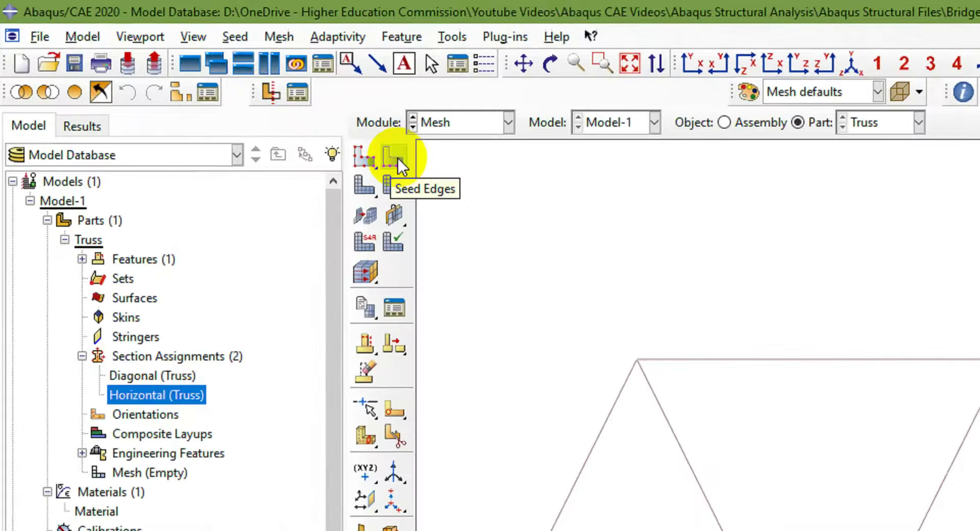
Seed all truss edges by number with 1 element per edge and no bias, without creating a set, and mesh the Truss part.
{"action": "left_click", "coordinate": [398, 158]}
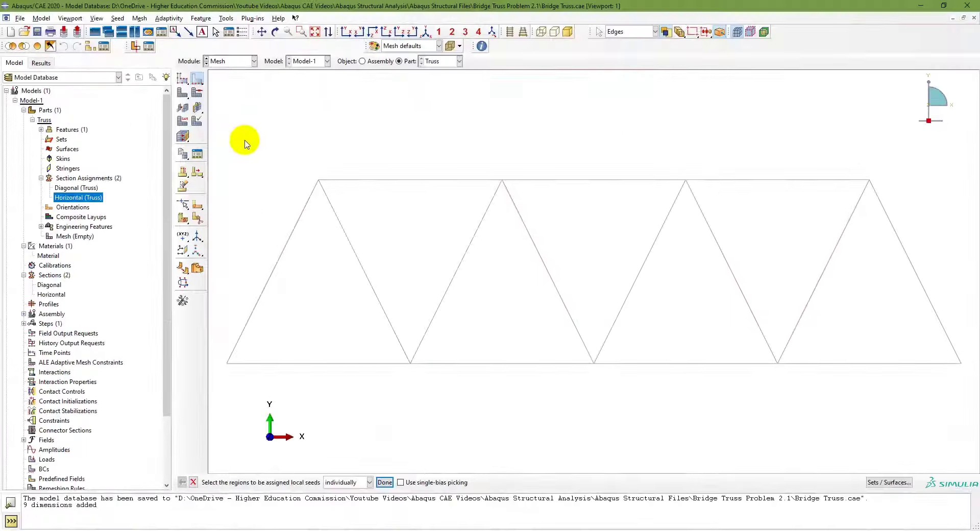
{"action": "left_click_drag", "start_coordinate": [220, 146], "coordinate": [972, 408]}
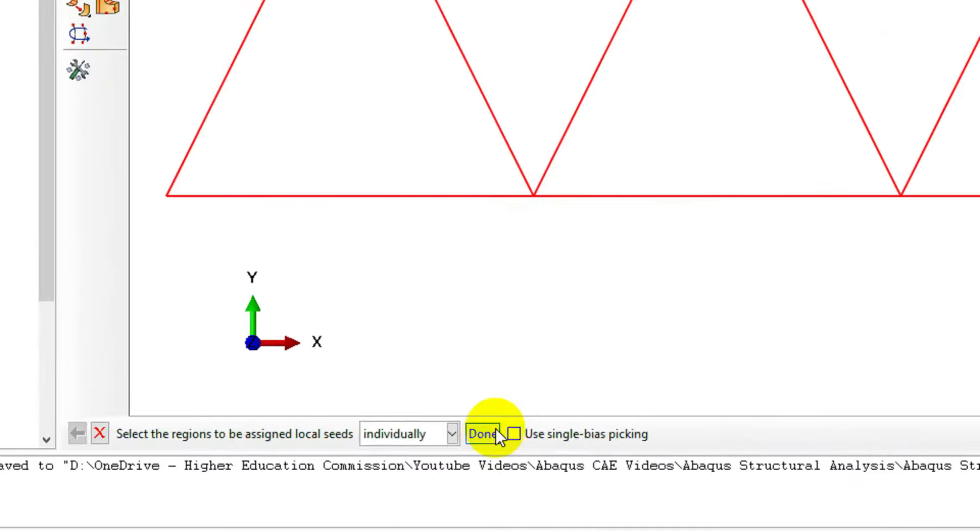
{"action": "left_click", "coordinate": [385, 482]}
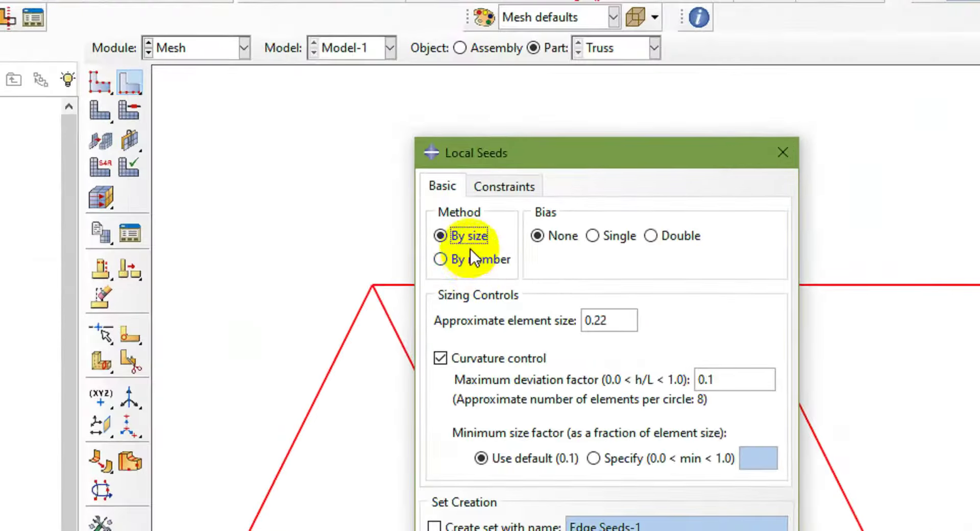
{"action": "left_click", "coordinate": [441, 259]}
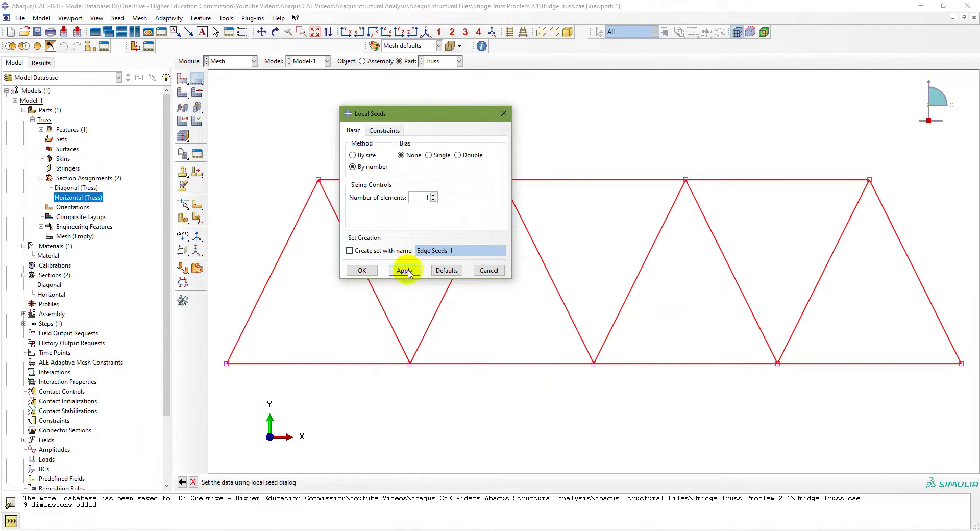
{"action": "left_click", "coordinate": [362, 270]}
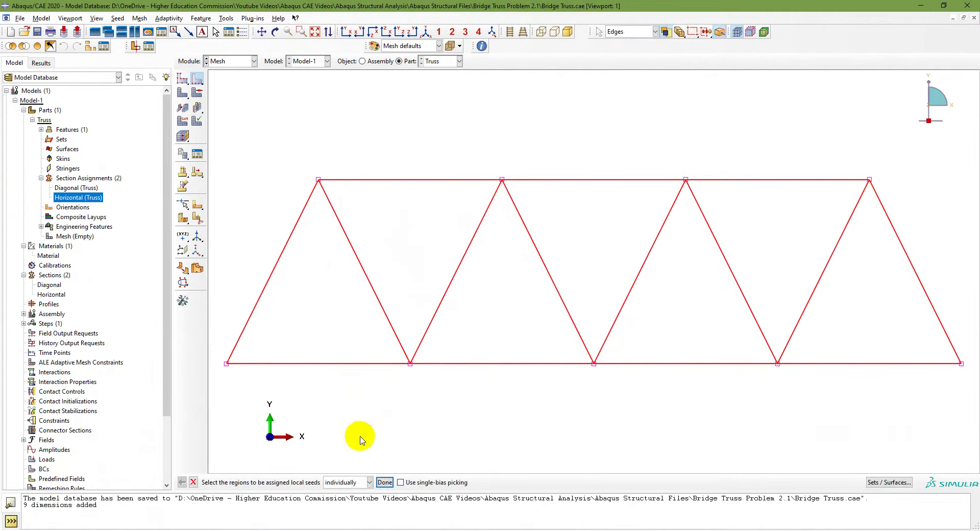
{"action": "left_click", "coordinate": [385, 482]}
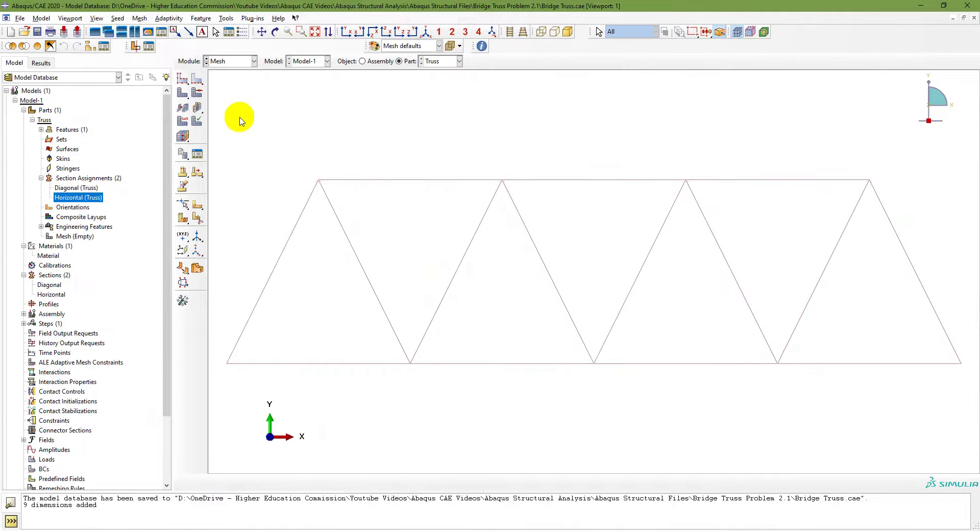
{"action": "left_click", "coordinate": [183, 94]}
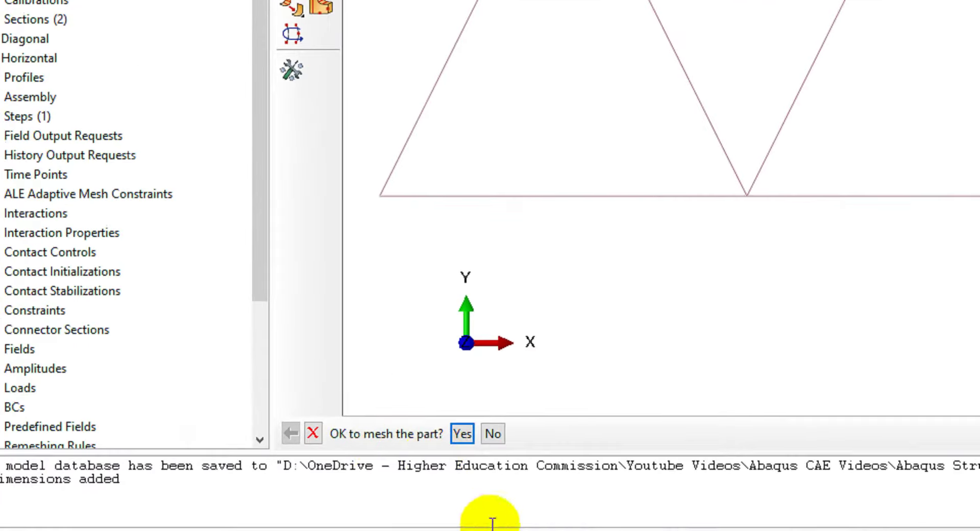
{"action": "left_click", "coordinate": [462, 434]}
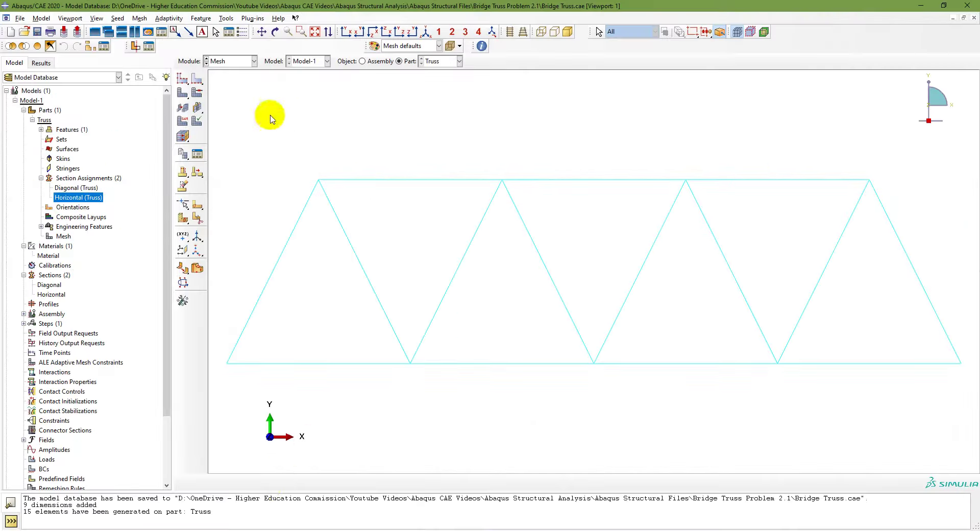
Assign the Standard, Linear element type T2D2 from the Truss family to all members of the meshed part.
{"action": "left_click", "coordinate": [183, 122]}
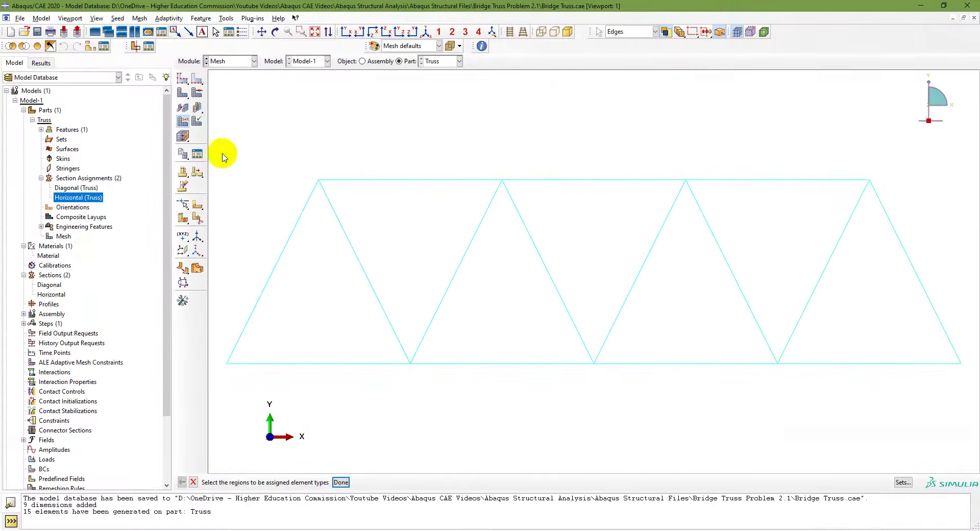
{"action": "left_click_drag", "start_coordinate": [219, 151], "coordinate": [972, 414]}
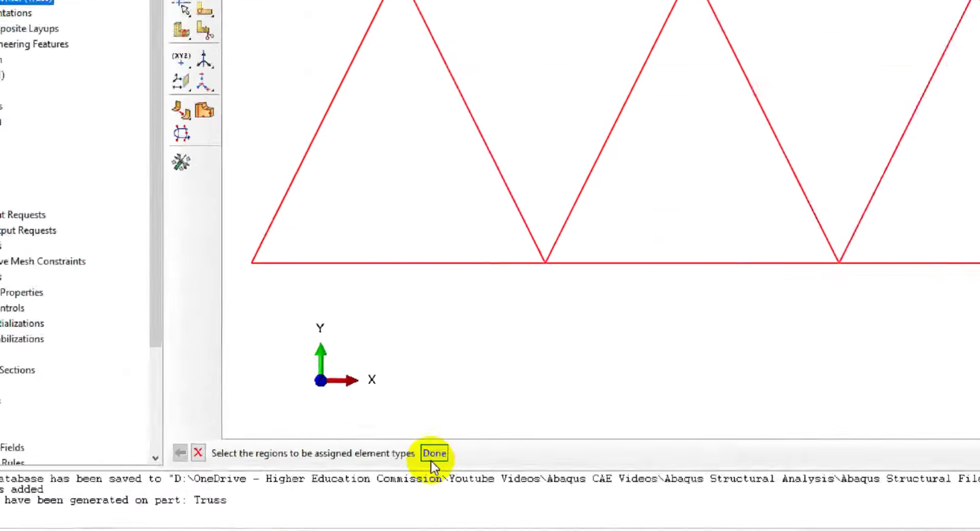
{"action": "left_click", "coordinate": [341, 482]}
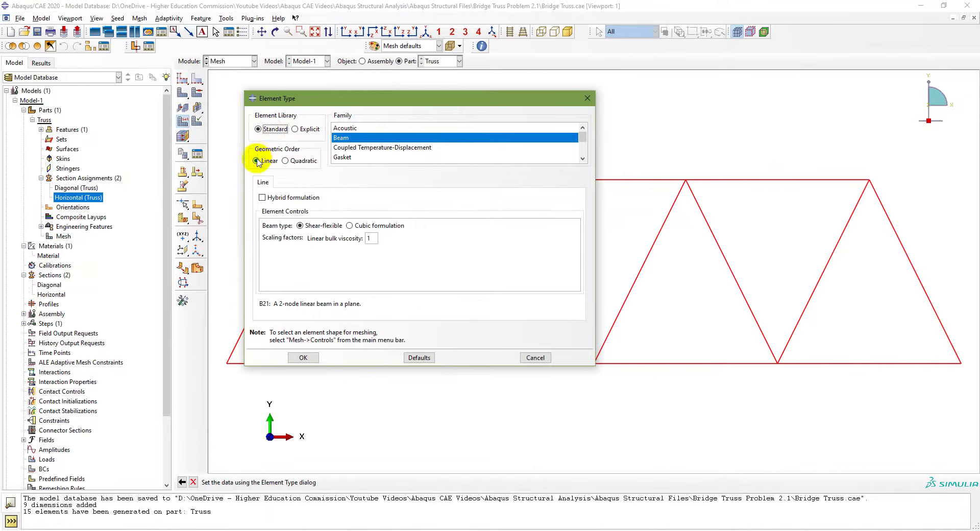
{"action": "left_click_drag", "start_coordinate": [583, 137], "coordinate": [581, 156]}
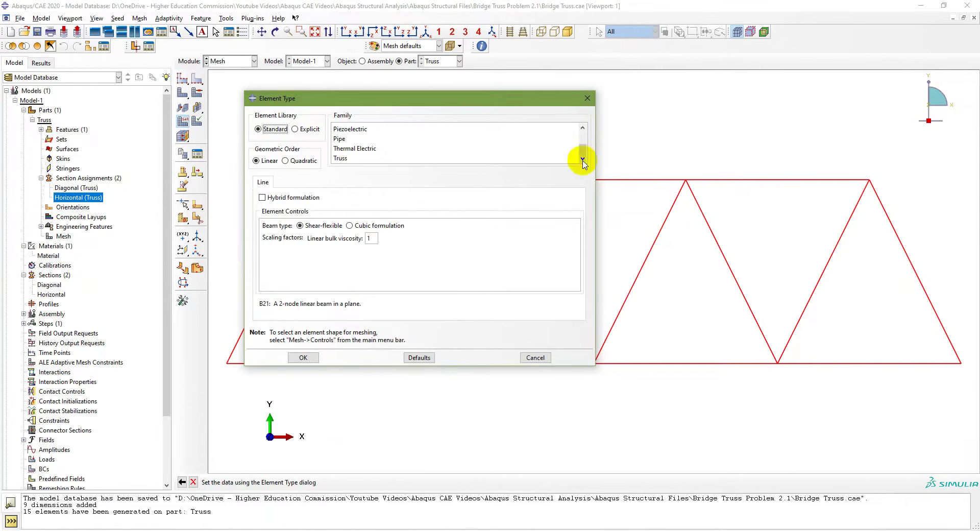
{"action": "left_click", "coordinate": [350, 158]}
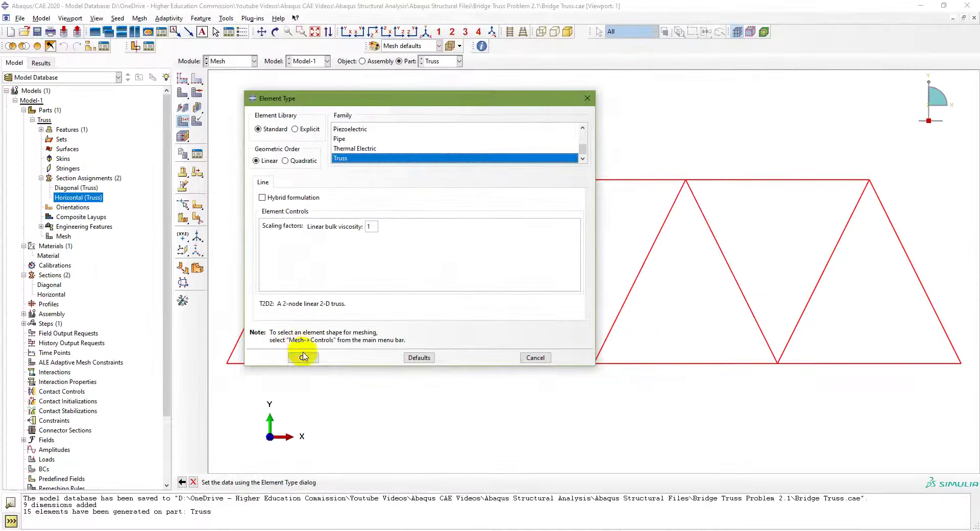
{"action": "left_click", "coordinate": [303, 358]}
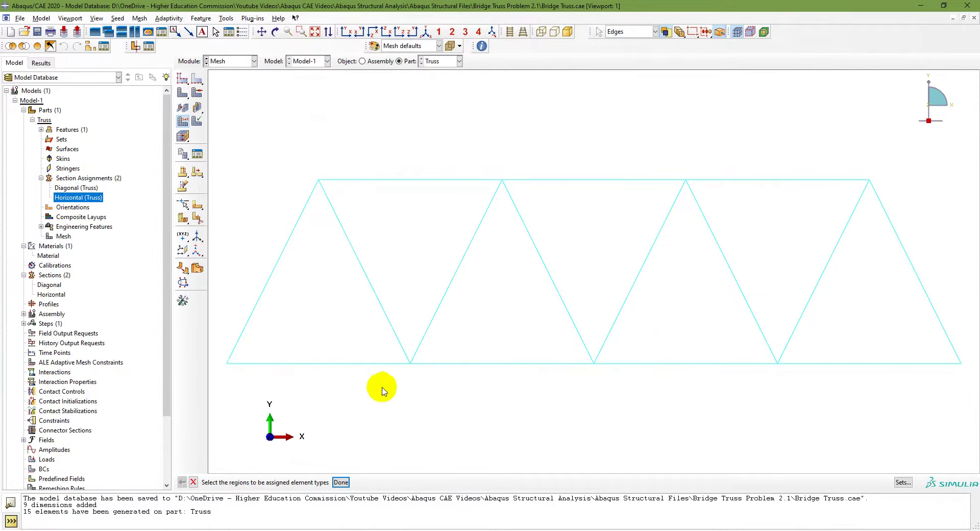
{"action": "left_click", "coordinate": [341, 483]}
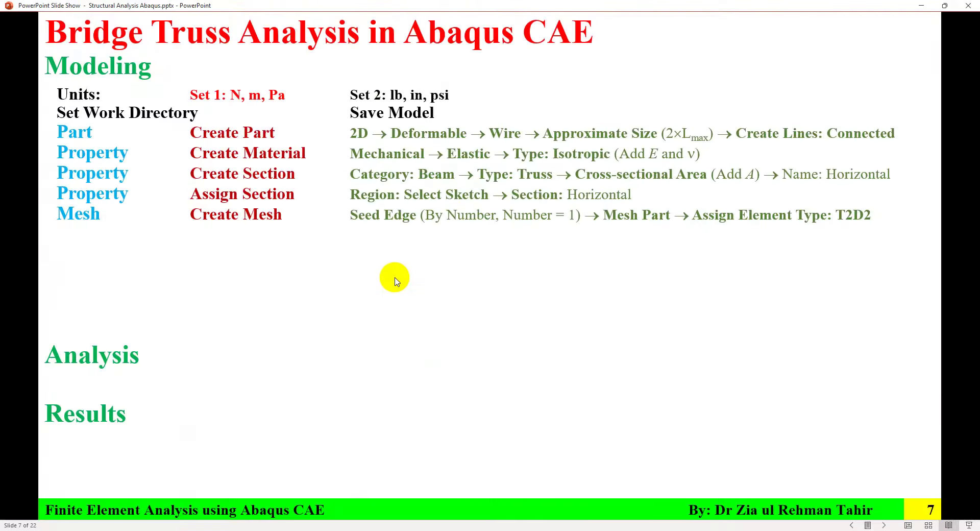
Reveal the assembly settings on the PowerPoint slide, return to Abaqus/CAE, and switch to the Assembly module.
{"action": "left_click", "coordinate": [395, 277]}
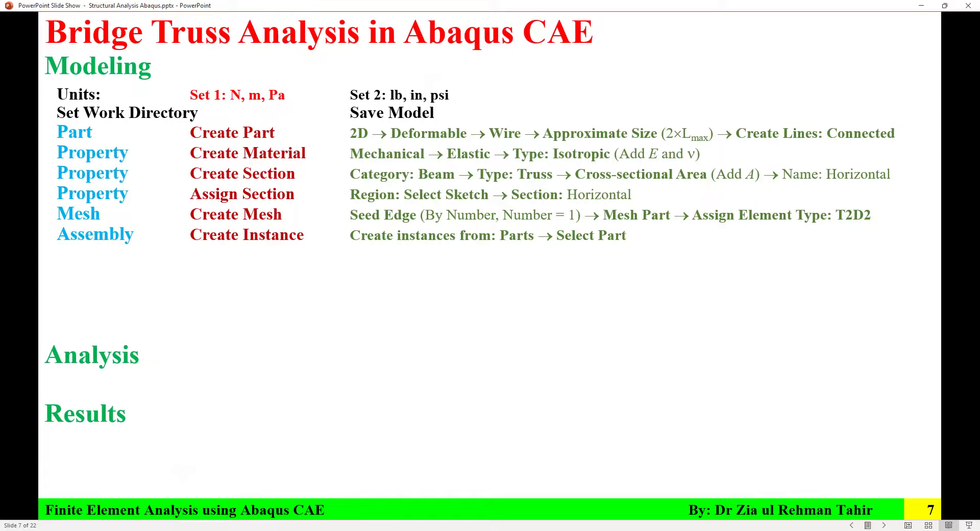
{"action": "key", "text": "alt+Tab"}
{"action": "left_click", "coordinate": [241, 60]}
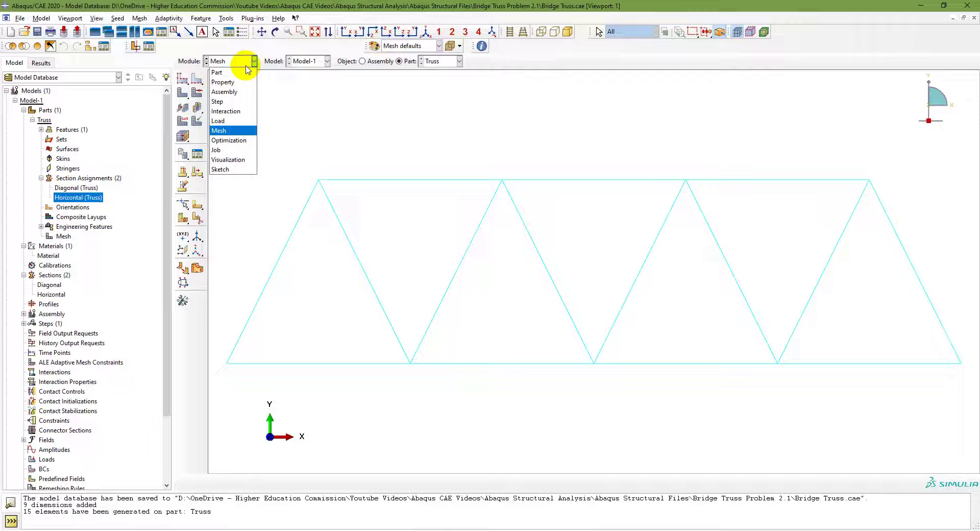
{"action": "left_click", "coordinate": [231, 91]}
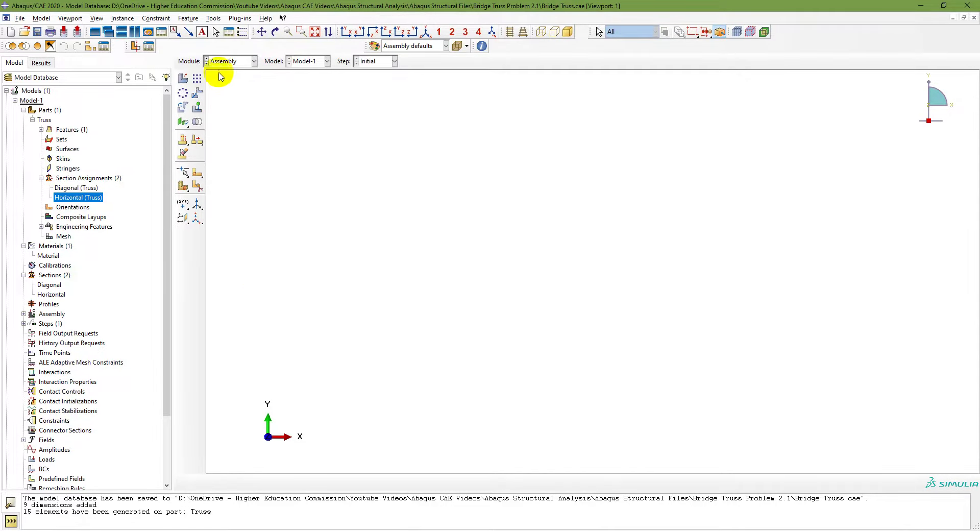
Expand the Assembly branch of the model tree and create an instance of the meshed Truss part.
{"action": "left_click", "coordinate": [122, 19]}
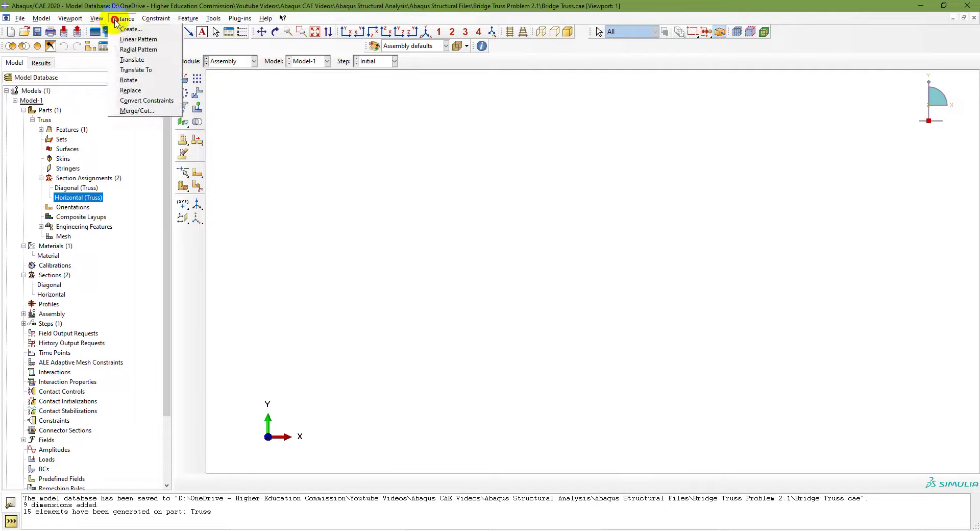
{"action": "left_click", "coordinate": [155, 5]}
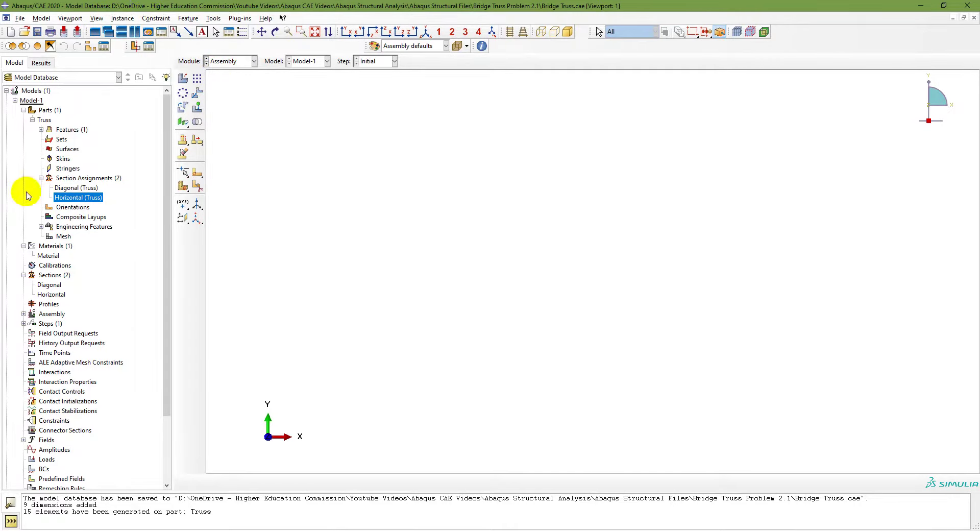
{"action": "left_click", "coordinate": [23, 314]}
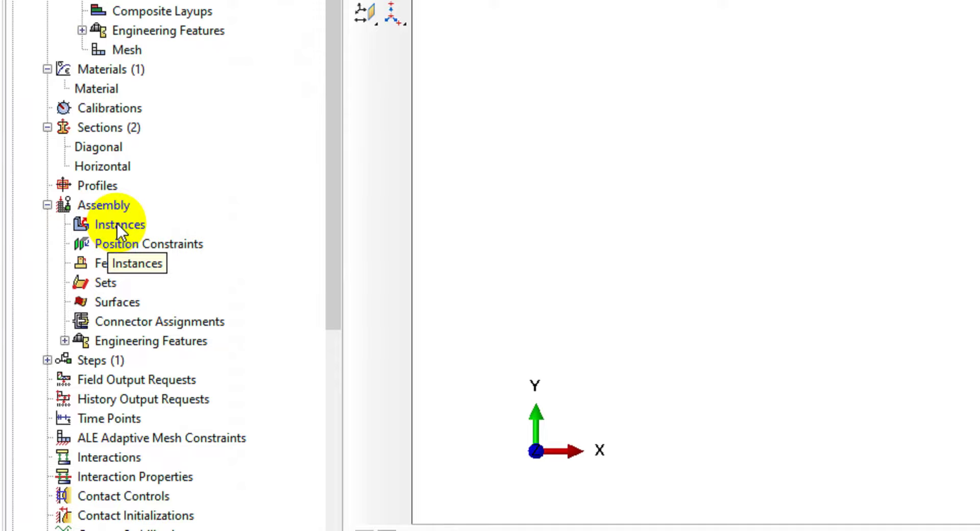
{"action": "left_click", "coordinate": [183, 78]}
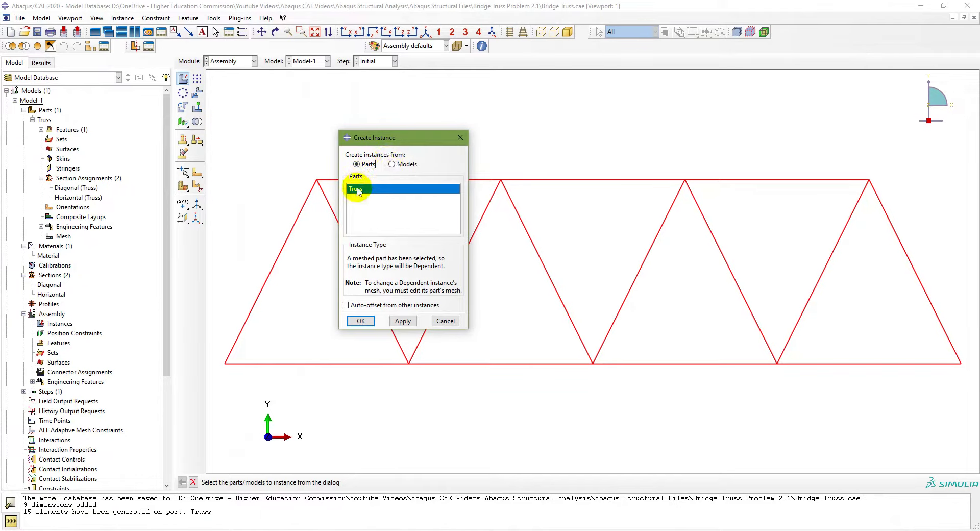
{"action": "left_click", "coordinate": [359, 320]}
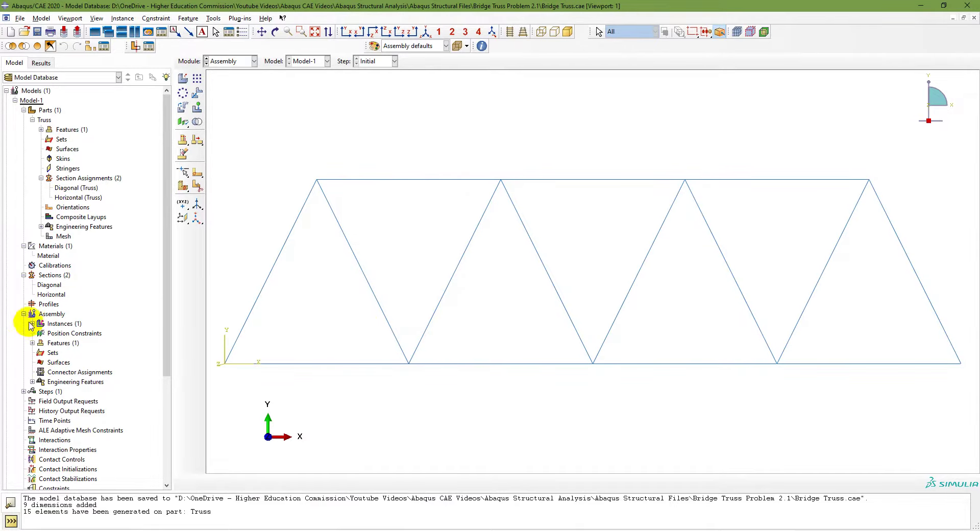
Highlight the truss instance from the model tree, and collapse the Parts, Materials, Sections and Assembly branches.
{"action": "left_click", "coordinate": [32, 323]}
{"action": "left_click", "coordinate": [56, 334]}
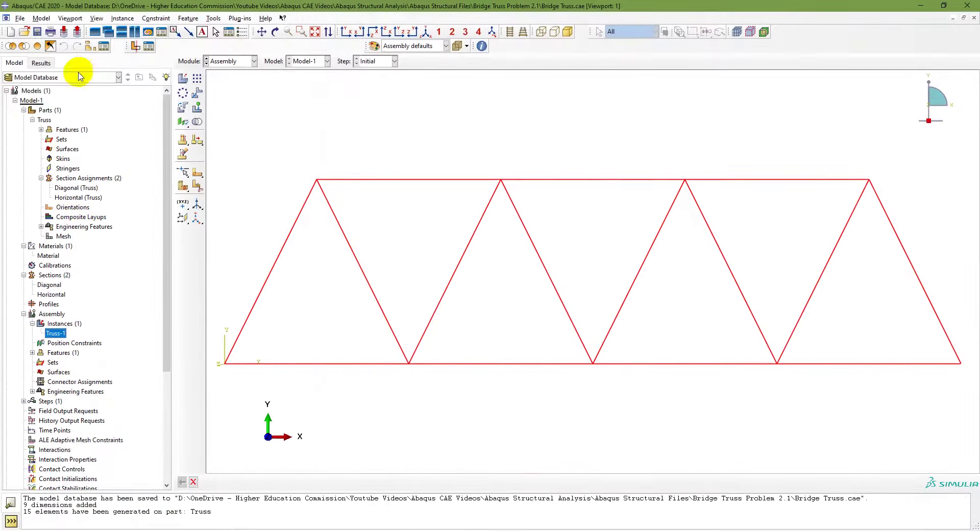
{"action": "left_click", "coordinate": [23, 110]}
{"action": "left_click", "coordinate": [24, 129]}
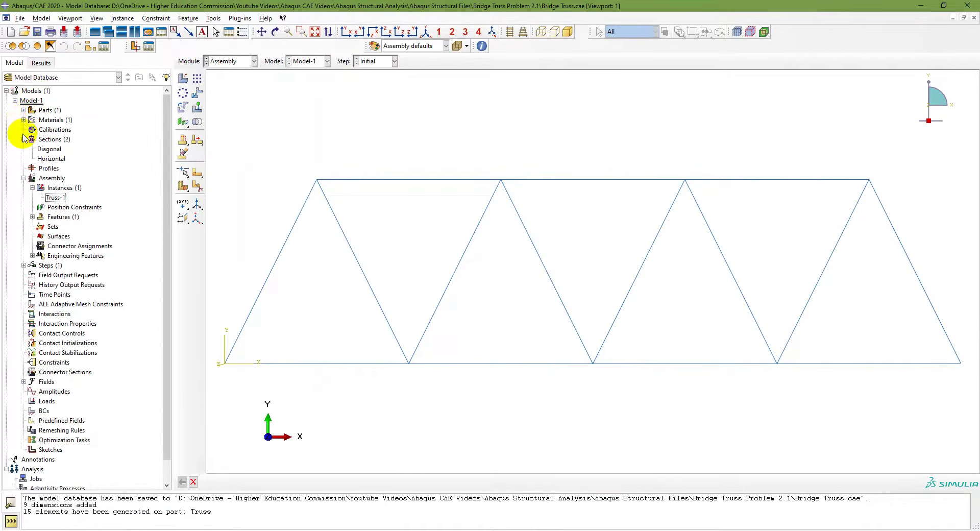
{"action": "left_click", "coordinate": [23, 139]}
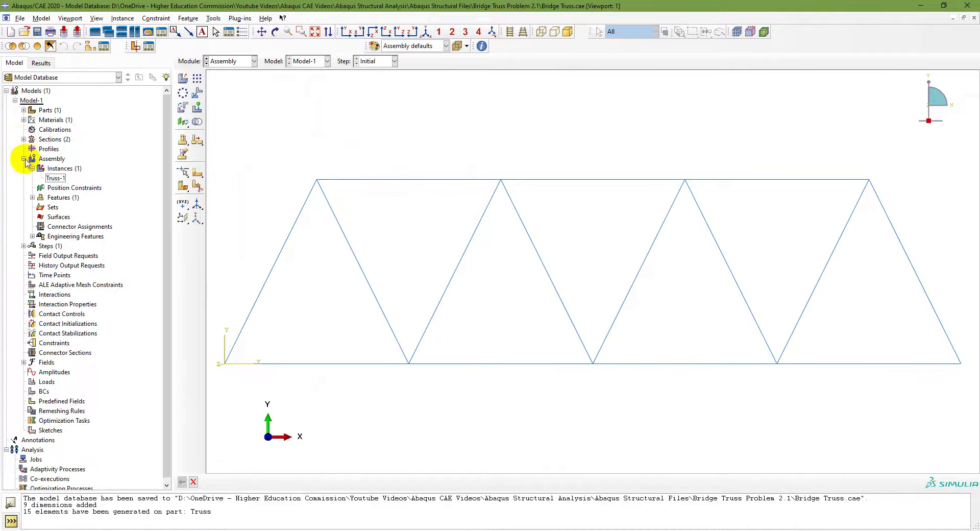
{"action": "left_click", "coordinate": [23, 159]}
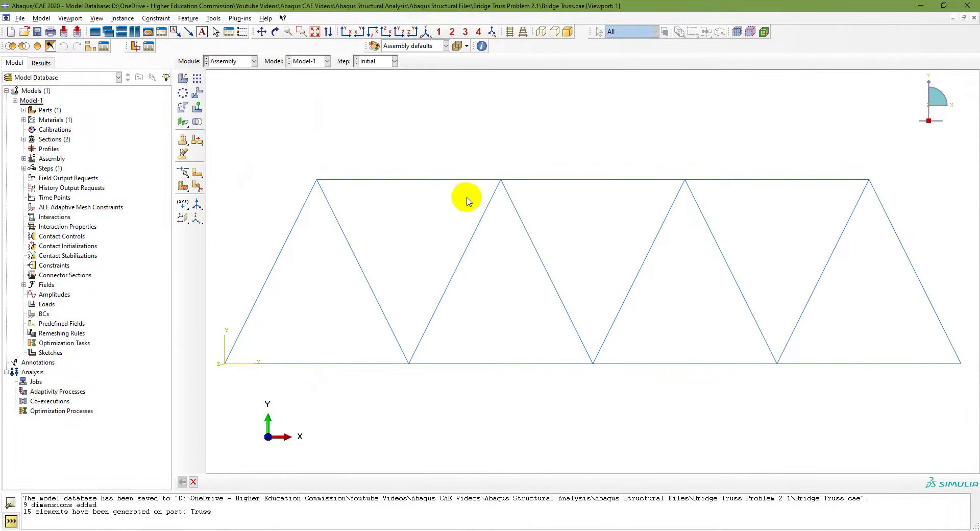
Reveal and review the analysis step settings on the PowerPoint slide, and return to Abaqus/CAE.
{"action": "key", "text": "alt+Tab"}
{"action": "left_click", "coordinate": [346, 298]}
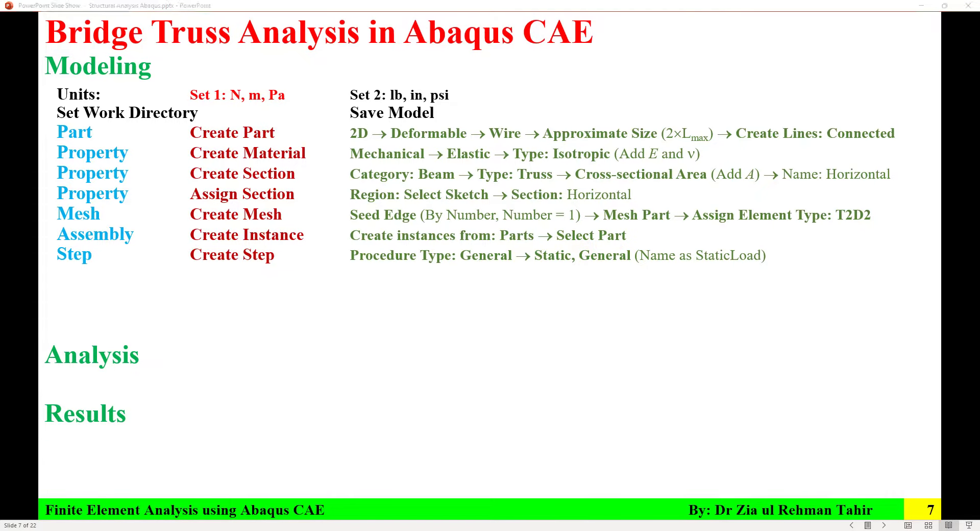
{"action": "key", "text": "alt+Tab"}
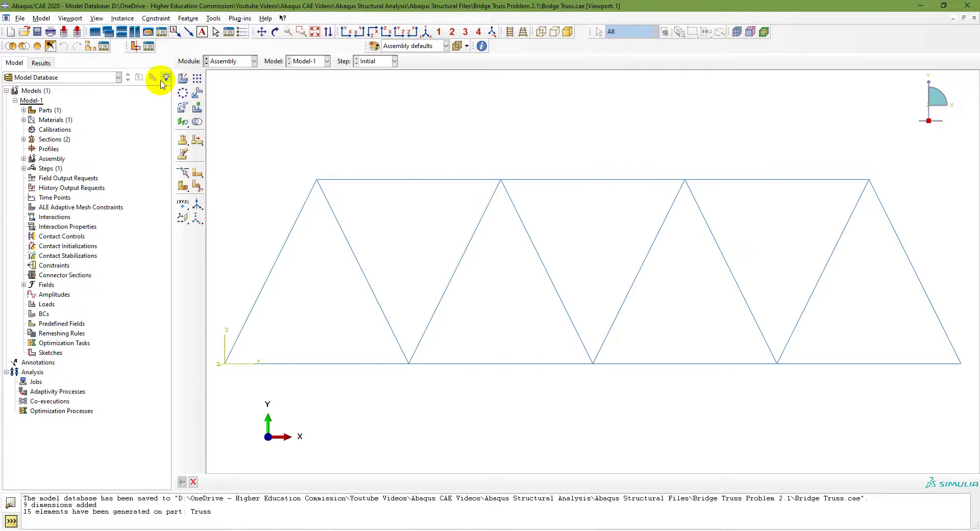
Switch to the Step module and expand the Steps branch of the model tree.
{"action": "left_click", "coordinate": [230, 62]}
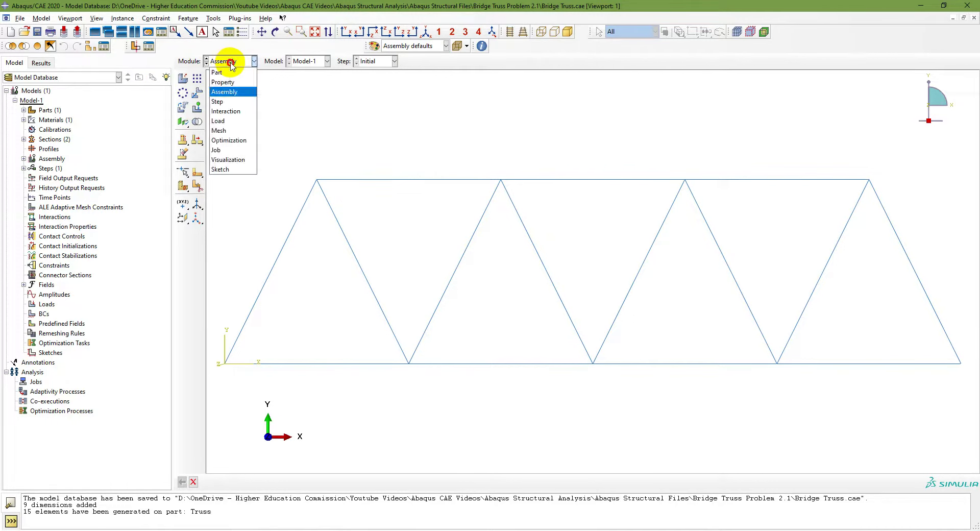
{"action": "left_click", "coordinate": [219, 101]}
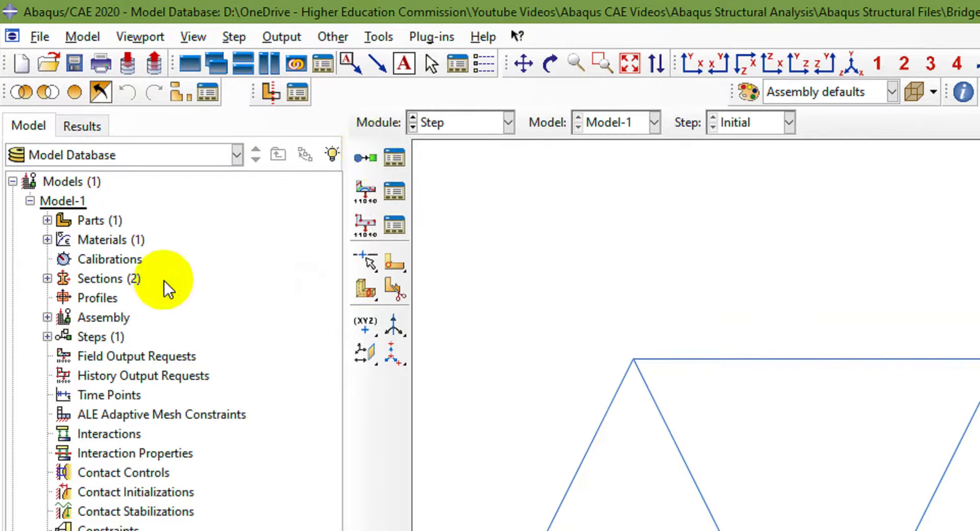
{"action": "left_click", "coordinate": [48, 336]}
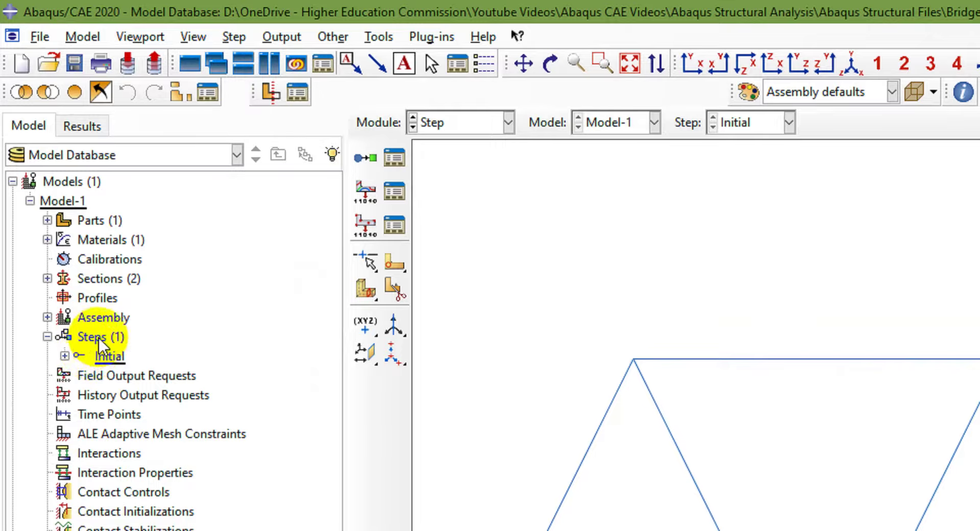
Create a Static, General analysis step named StaticLoad after the Initial step, keeping its default settings.
{"action": "left_click", "coordinate": [232, 37]}
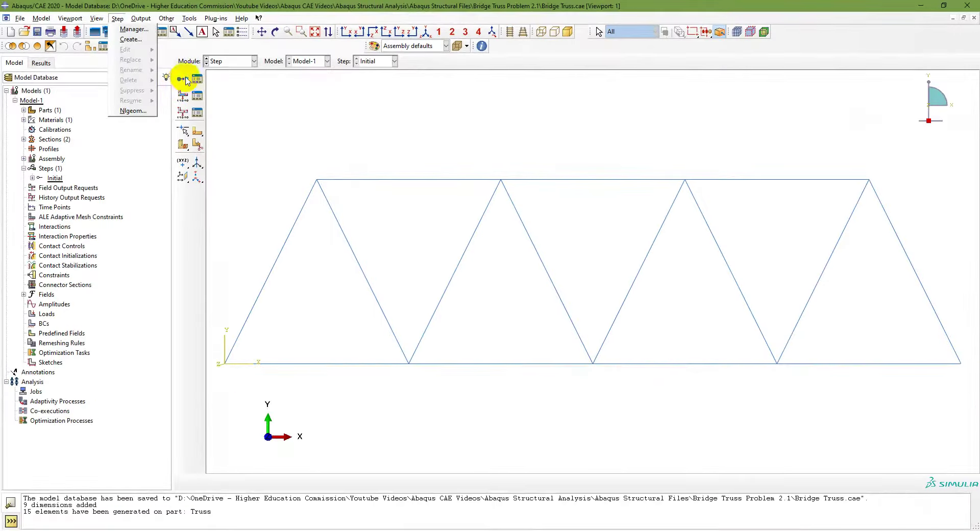
{"action": "left_click", "coordinate": [183, 80]}
{"action": "left_click", "coordinate": [183, 81]}
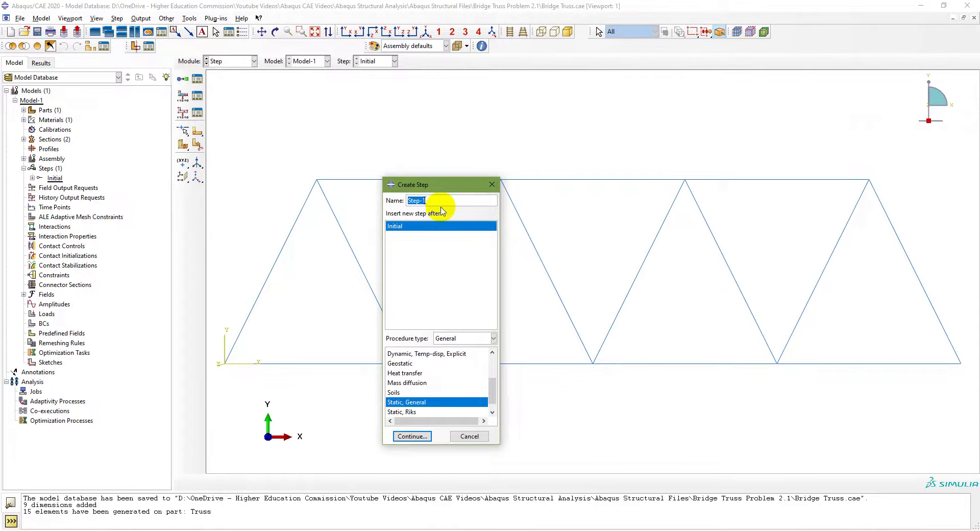
{"action": "type", "text": "StaticLoad"}
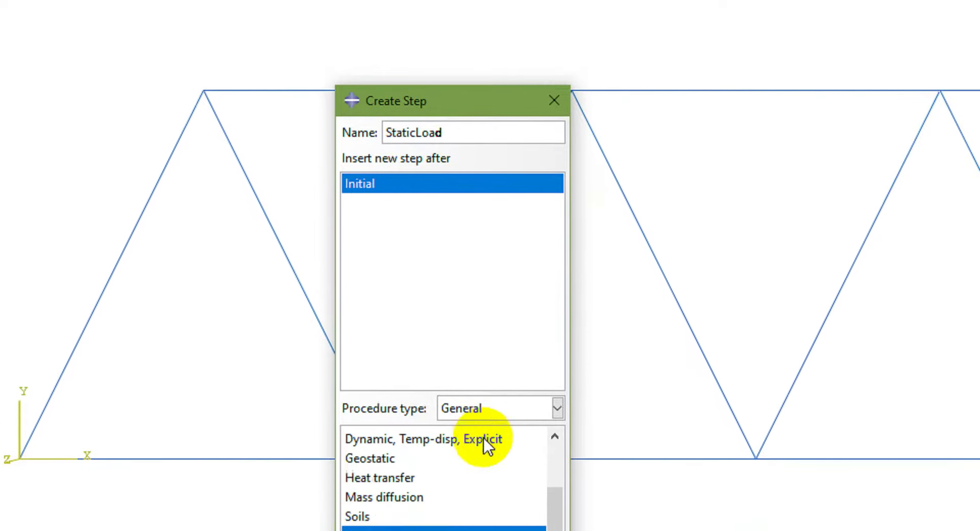
{"action": "left_click", "coordinate": [557, 408]}
{"action": "left_click", "coordinate": [557, 408]}
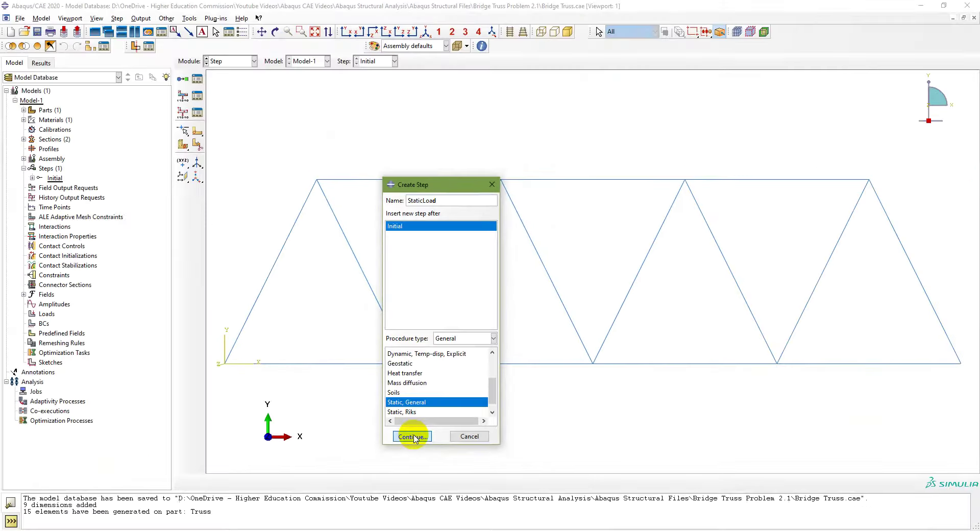
{"action": "left_click", "coordinate": [395, 458]}
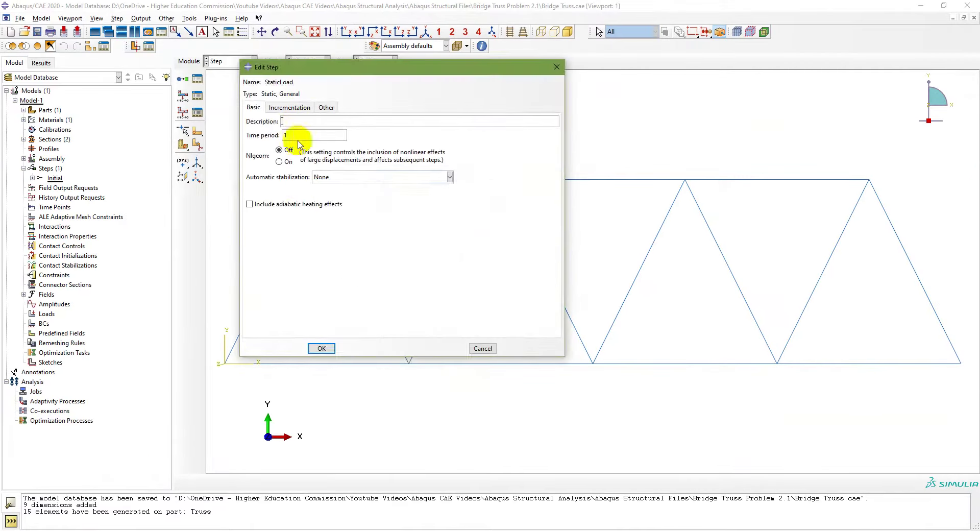
{"action": "left_click", "coordinate": [319, 349]}
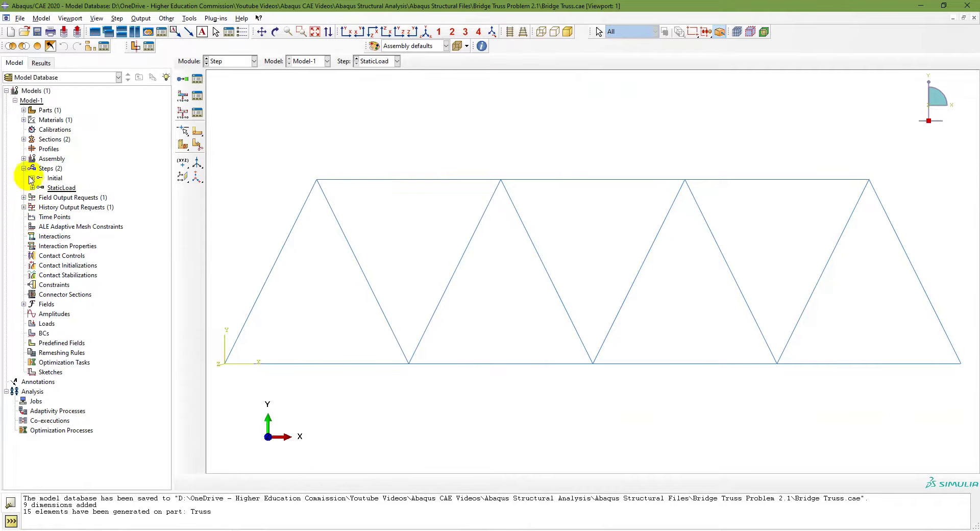
Highlight the StaticLoad step, return from the PowerPoint slide to Abaqus/CAE, and select F-Output-1 under the field output requests.
{"action": "left_click", "coordinate": [67, 188]}
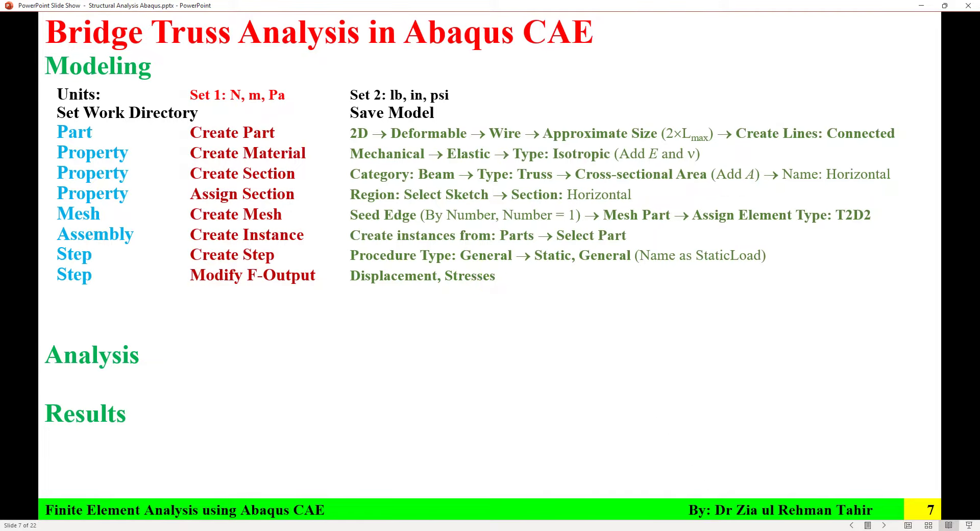
{"action": "left_click", "coordinate": [695, 530]}
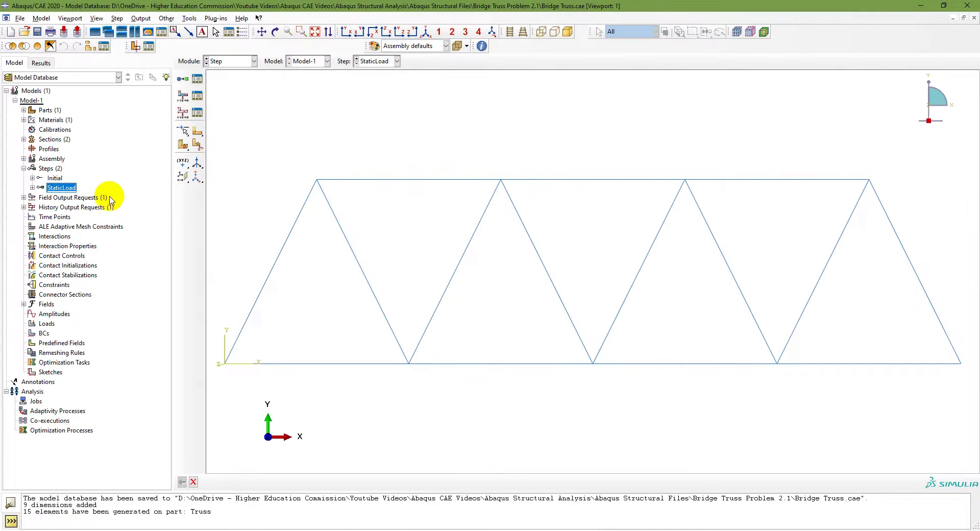
{"action": "left_click", "coordinate": [225, 62]}
{"action": "left_click", "coordinate": [224, 62]}
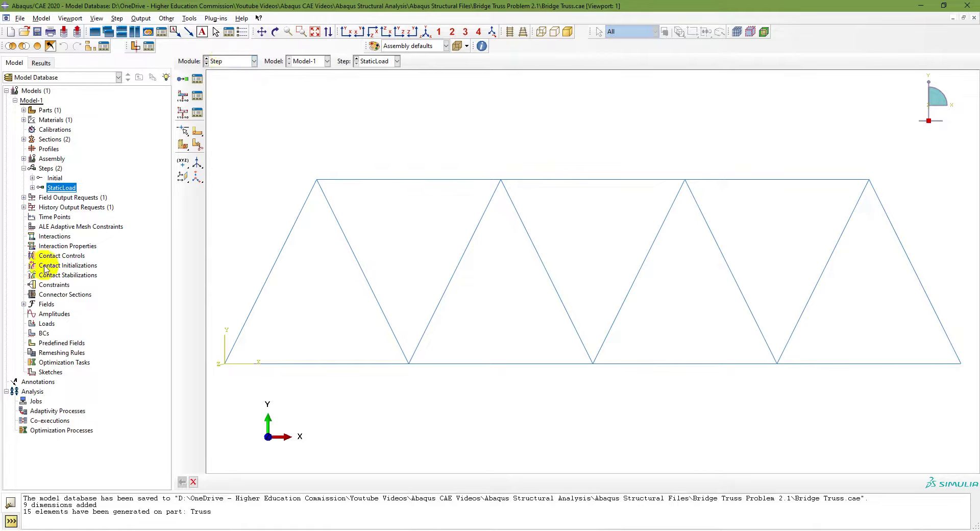
{"action": "left_click", "coordinate": [23, 197]}
{"action": "left_click", "coordinate": [53, 207]}
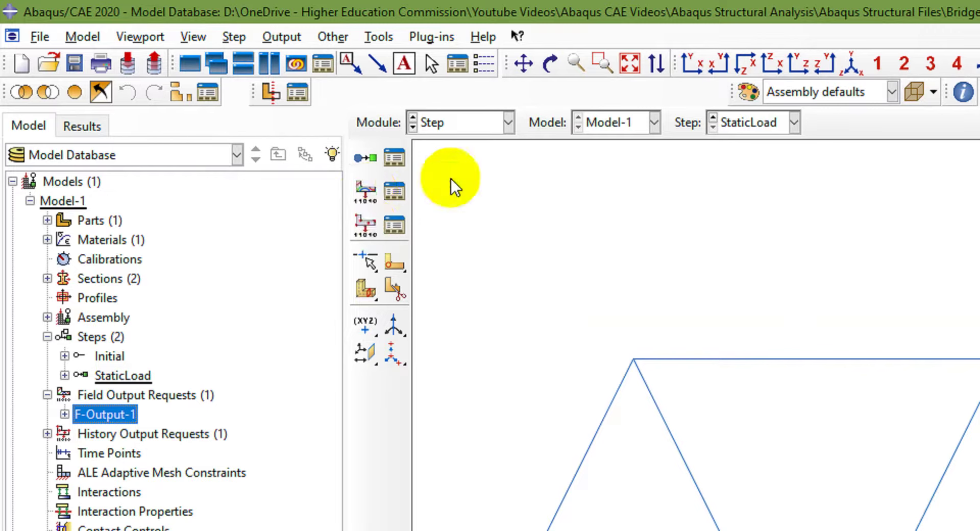
Inspect the F-Output-1 settings through the Field Output Requests Manager, and close both dialogs without changes.
{"action": "left_click", "coordinate": [397, 191]}
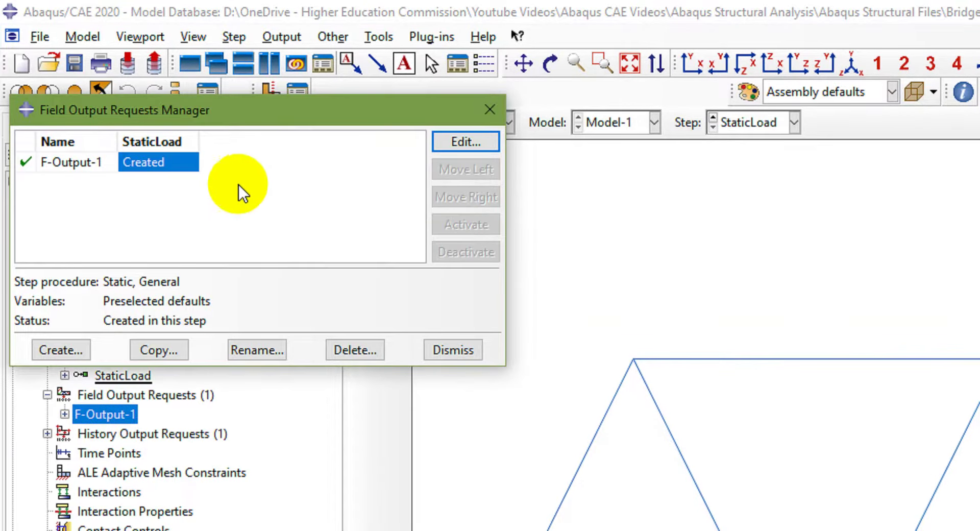
{"action": "left_click", "coordinate": [486, 146]}
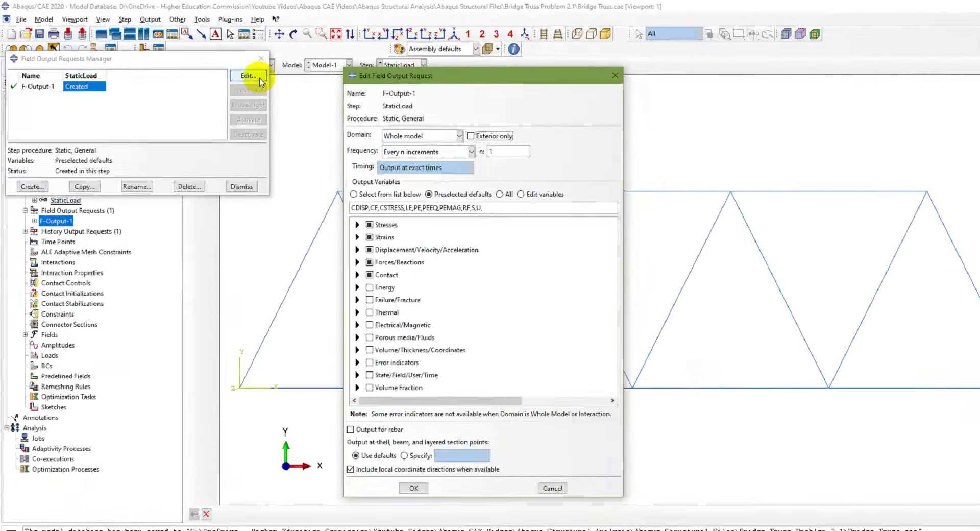
{"action": "left_click", "coordinate": [242, 186]}
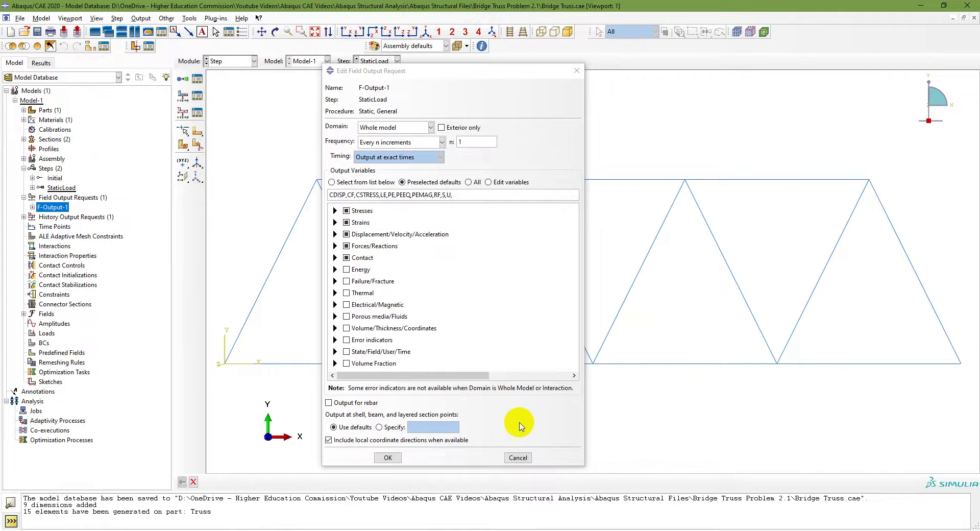
{"action": "left_click", "coordinate": [519, 458]}
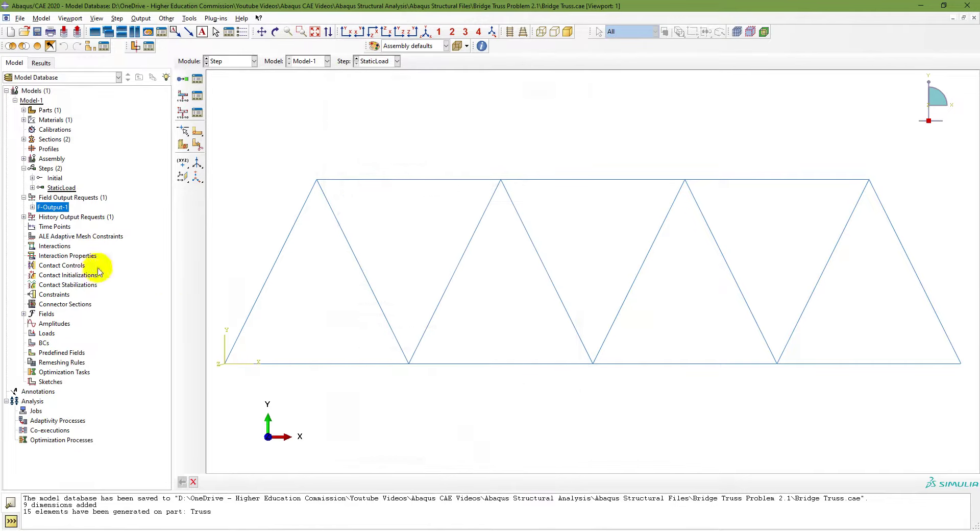
Edit F-Output-1 to exclude Strains, Forces/Reactions and Contact, leaving only the stress and displacement outputs S and U.
{"action": "double_click", "coordinate": [122, 206]}
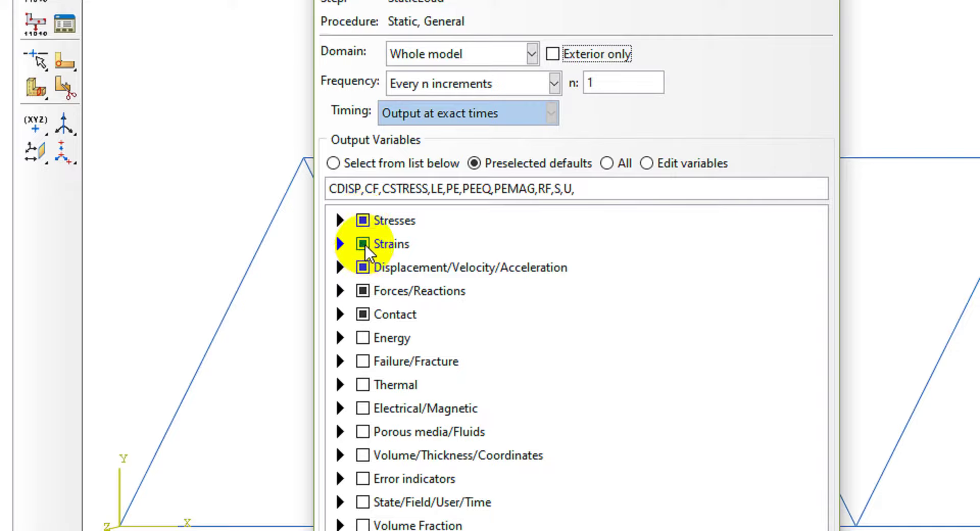
{"action": "left_click", "coordinate": [363, 244]}
{"action": "left_click", "coordinate": [363, 291]}
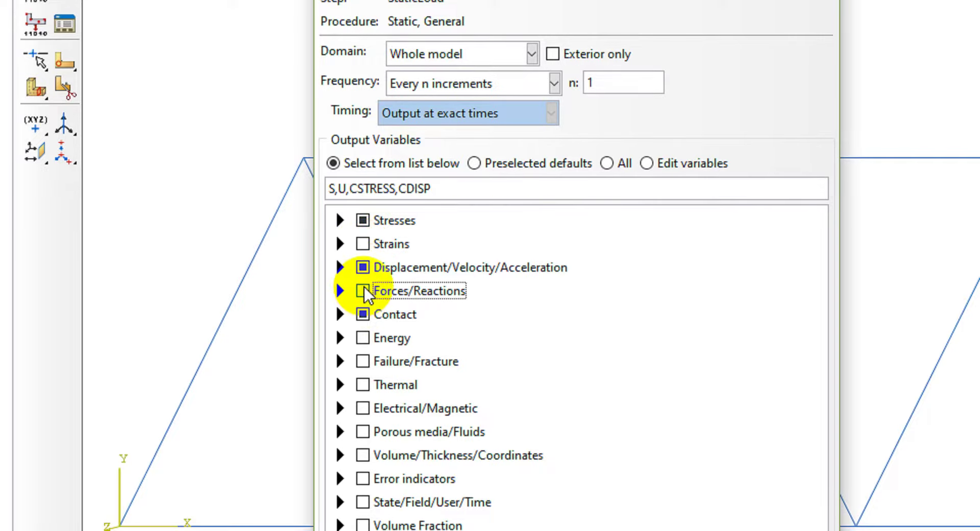
{"action": "left_click", "coordinate": [363, 314]}
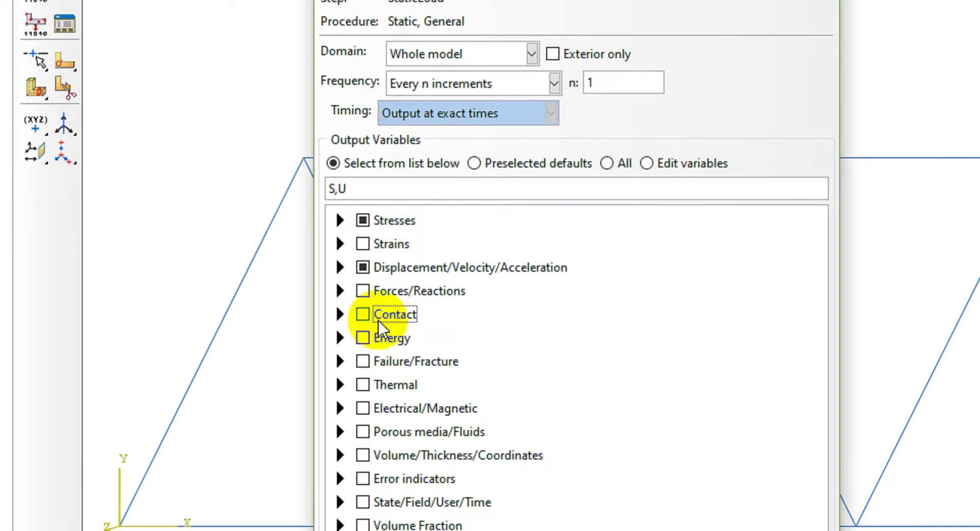
Check the variables selected within the Displacement/Velocity/Acceleration and Stresses groups, and accept the field output request.
{"action": "left_click", "coordinate": [340, 268]}
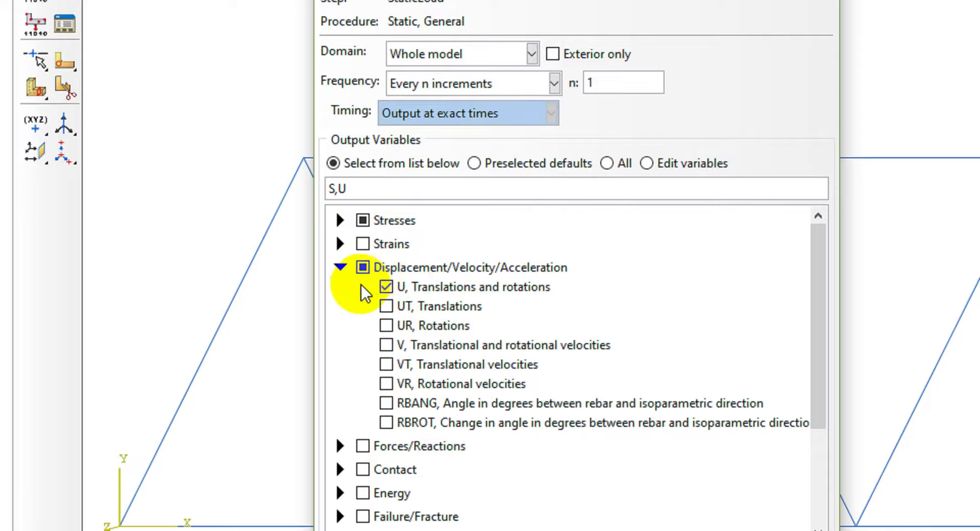
{"action": "left_click", "coordinate": [340, 268]}
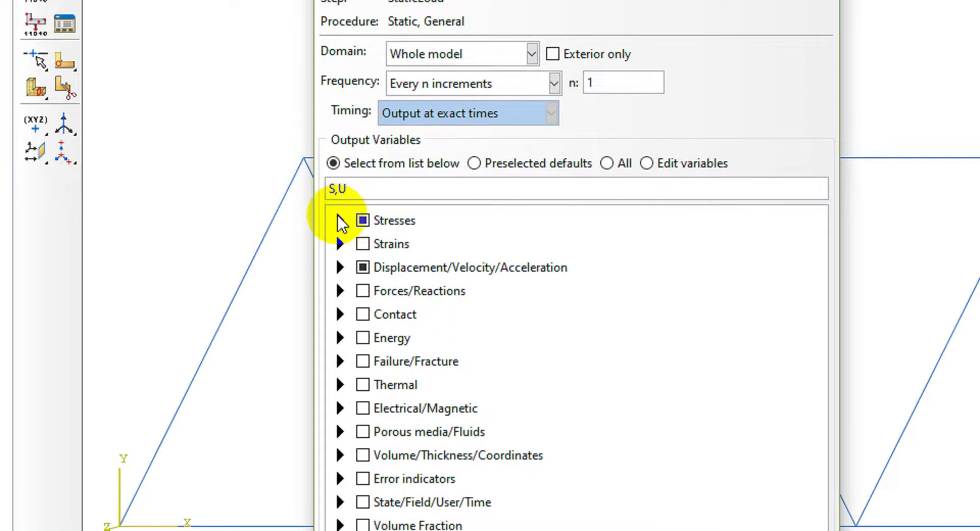
{"action": "left_click", "coordinate": [340, 220]}
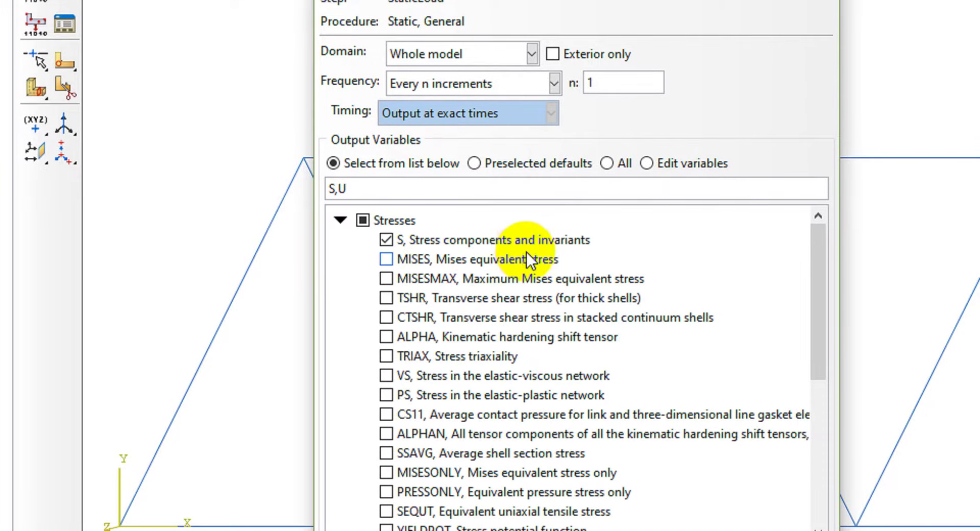
{"action": "left_click", "coordinate": [340, 221]}
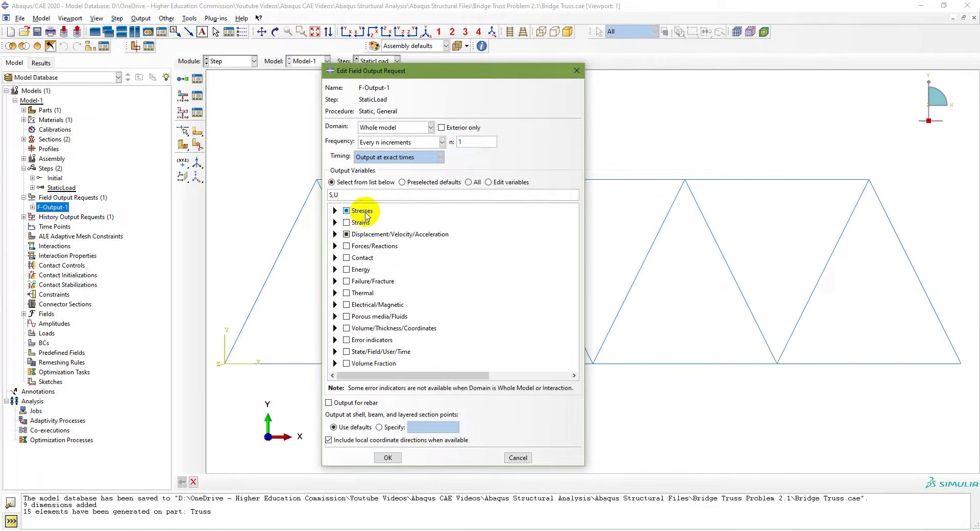
{"action": "left_click", "coordinate": [387, 458]}
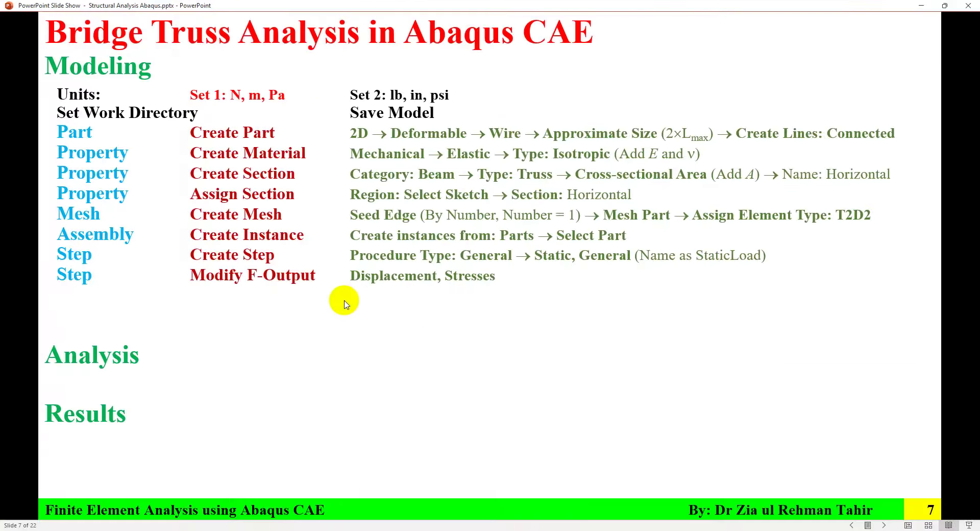
Reveal the load settings on the PowerPoint slide, return to Abaqus/CAE, and switch to the Load module.
{"action": "left_click", "coordinate": [344, 300]}
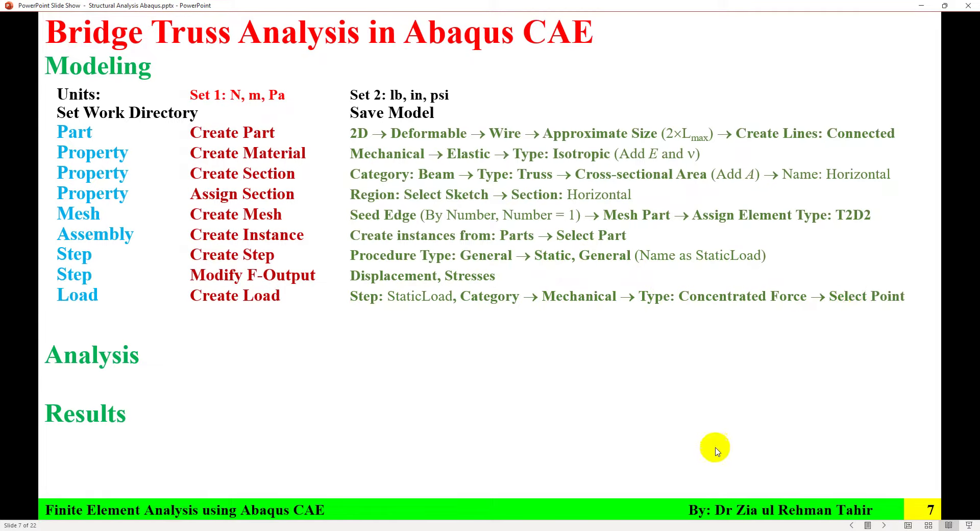
{"action": "left_click", "coordinate": [715, 530]}
{"action": "left_click", "coordinate": [244, 62]}
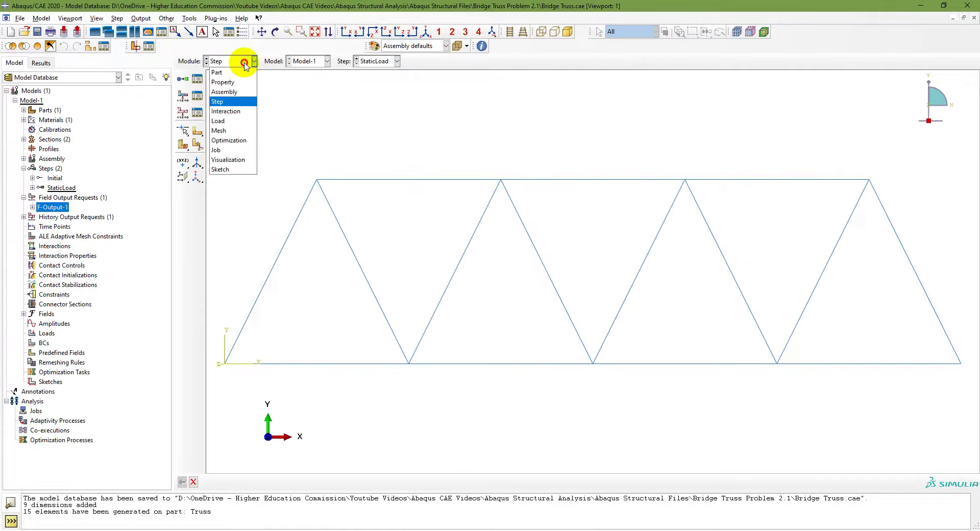
{"action": "left_click", "coordinate": [219, 122]}
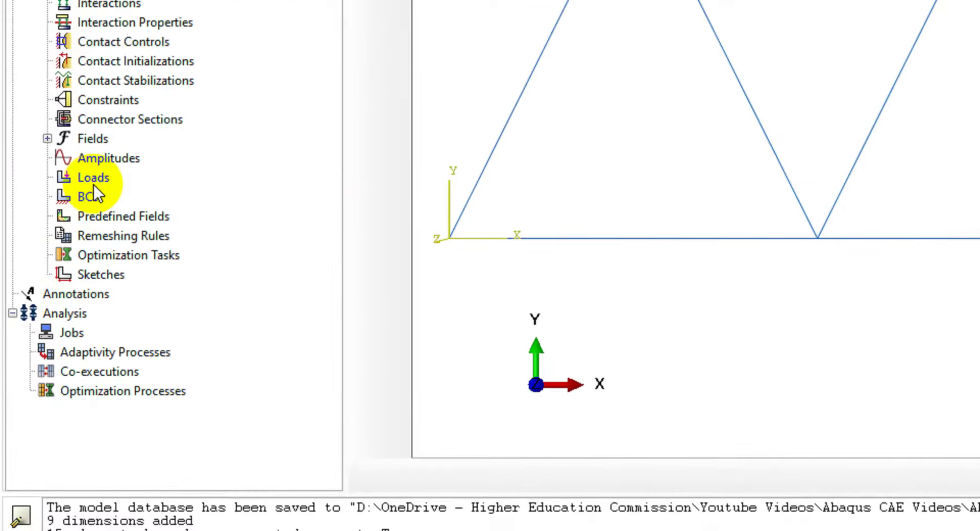
Start a new Mechanical load of type Concentrated force in the StaticLoad step.
{"action": "double_click", "coordinate": [94, 181]}
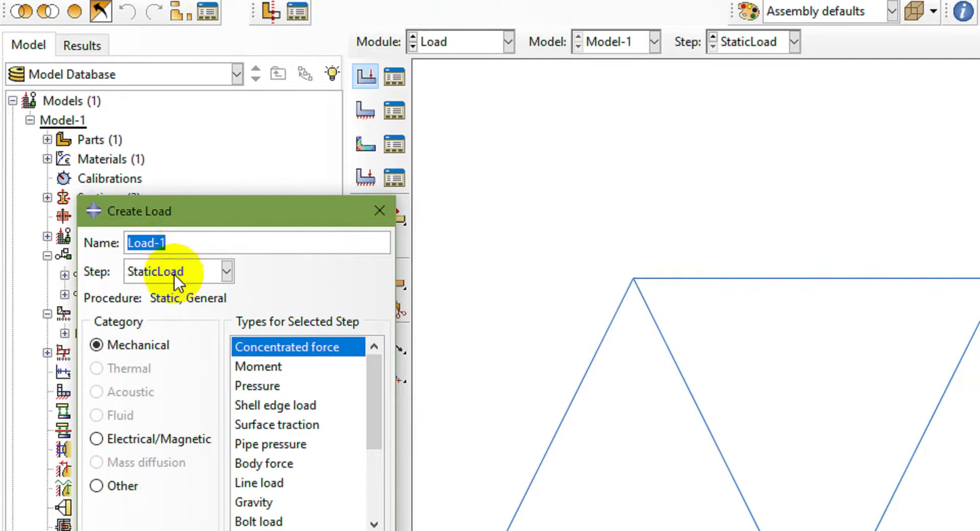
{"action": "left_click", "coordinate": [173, 272]}
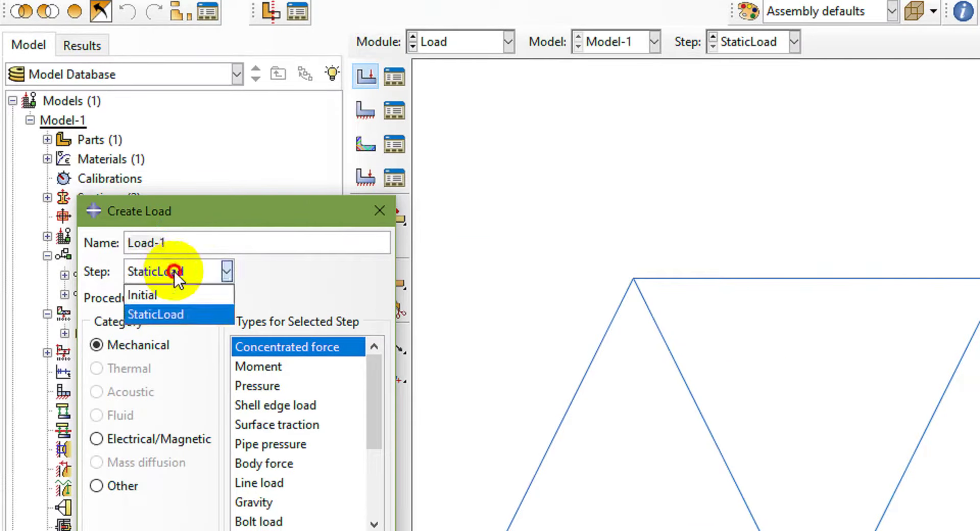
{"action": "left_click", "coordinate": [154, 312]}
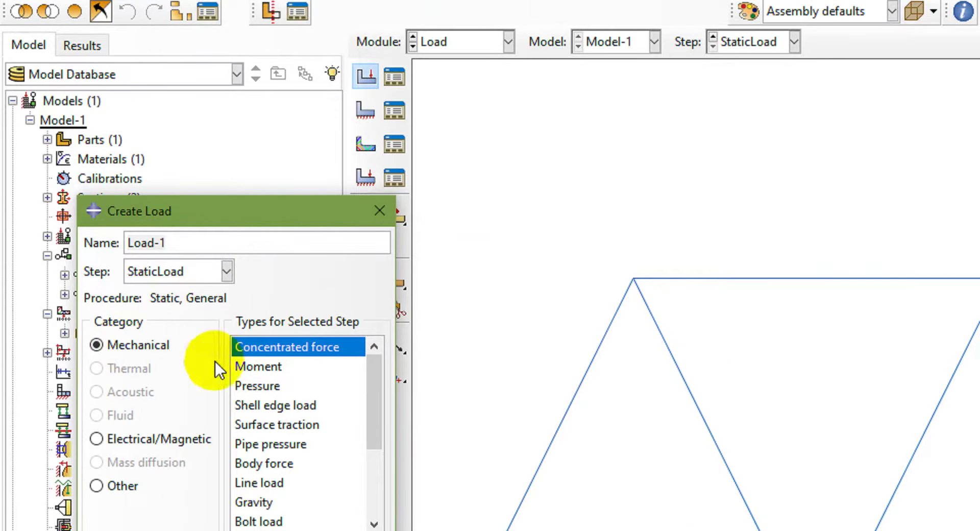
{"action": "left_click", "coordinate": [167, 400]}
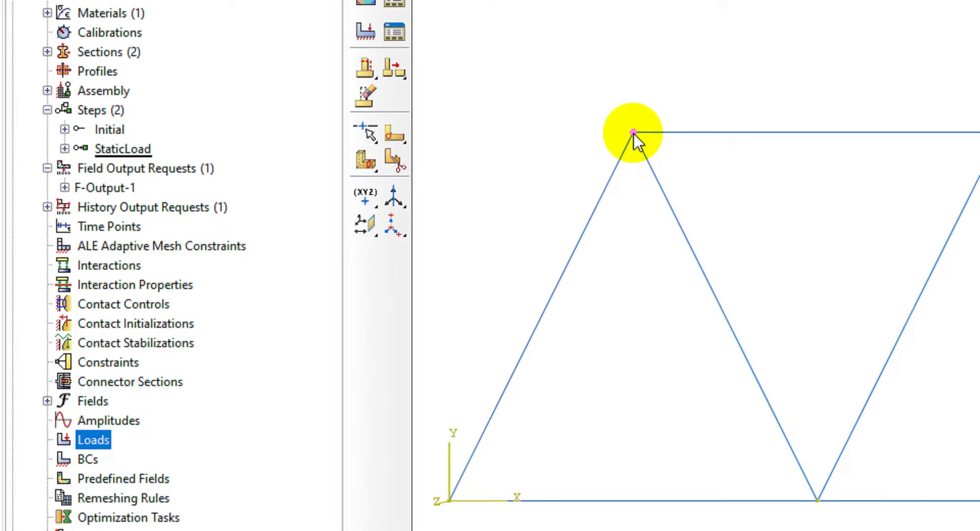
Apply the concentrated force to the truss's upper-left joint with CF1 set to 15e3.
{"action": "left_click", "coordinate": [634, 133]}
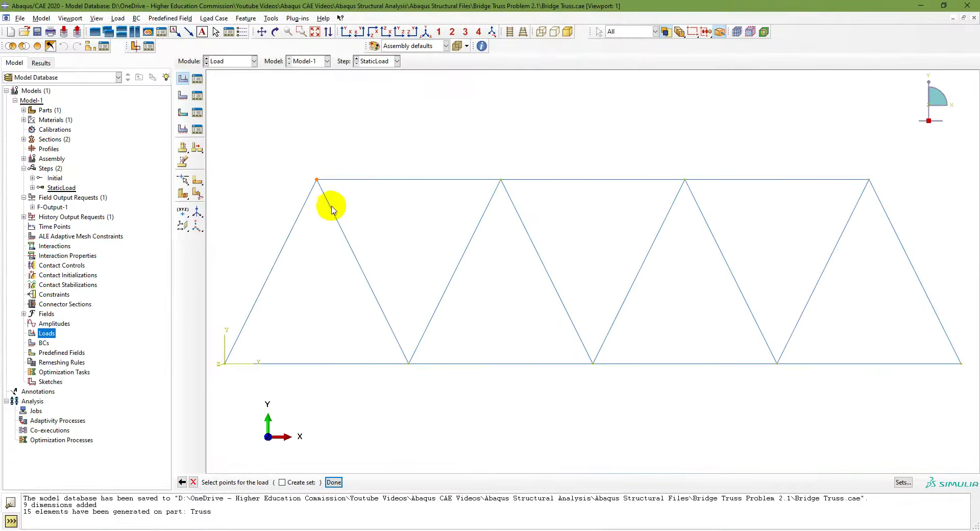
{"action": "left_click", "coordinate": [334, 482]}
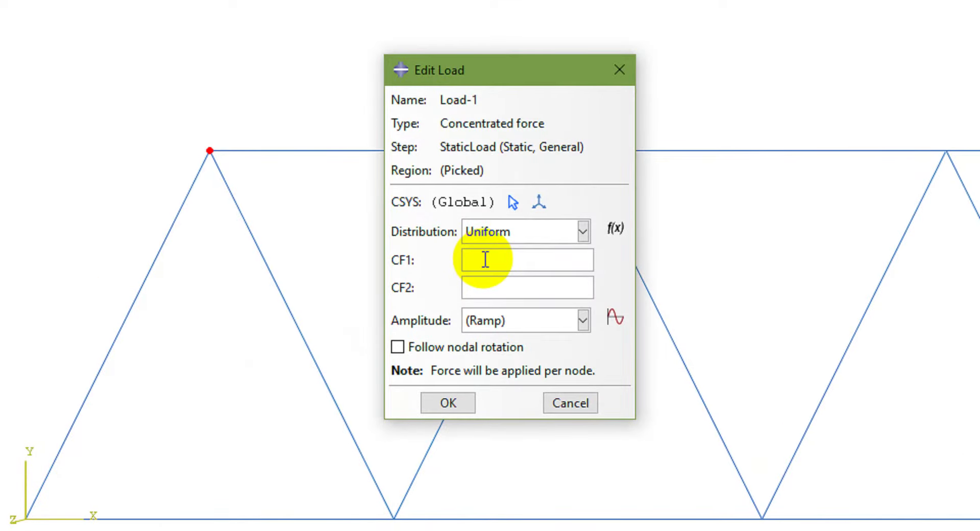
{"action": "left_click", "coordinate": [475, 284]}
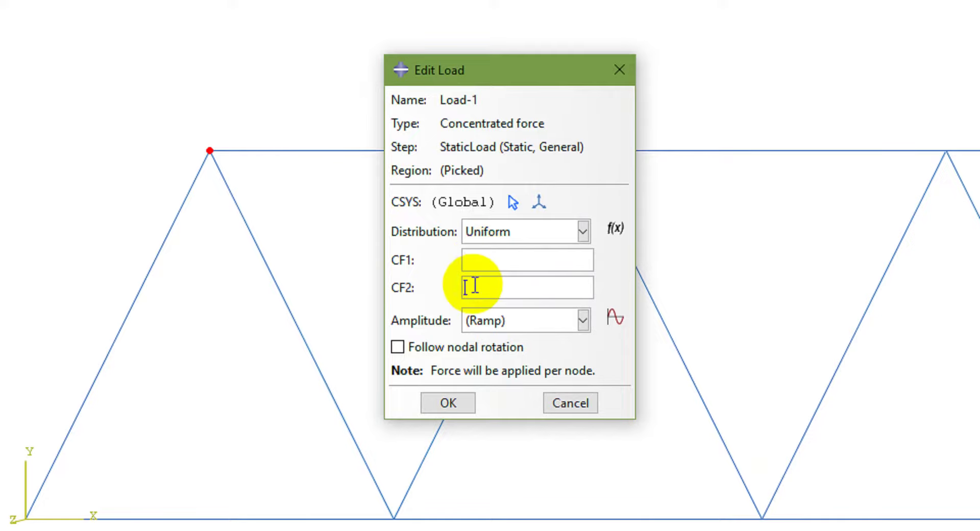
{"action": "left_click", "coordinate": [477, 260]}
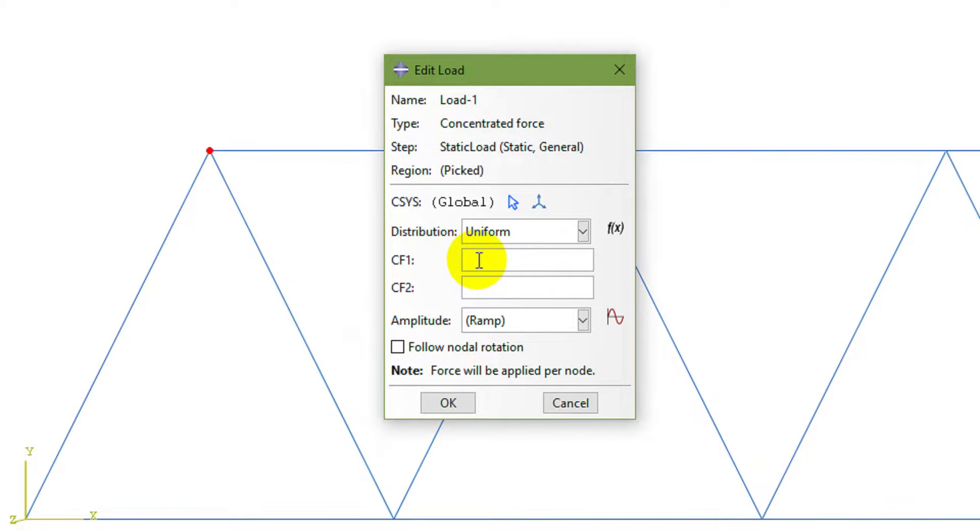
{"action": "type", "text": "15e3"}
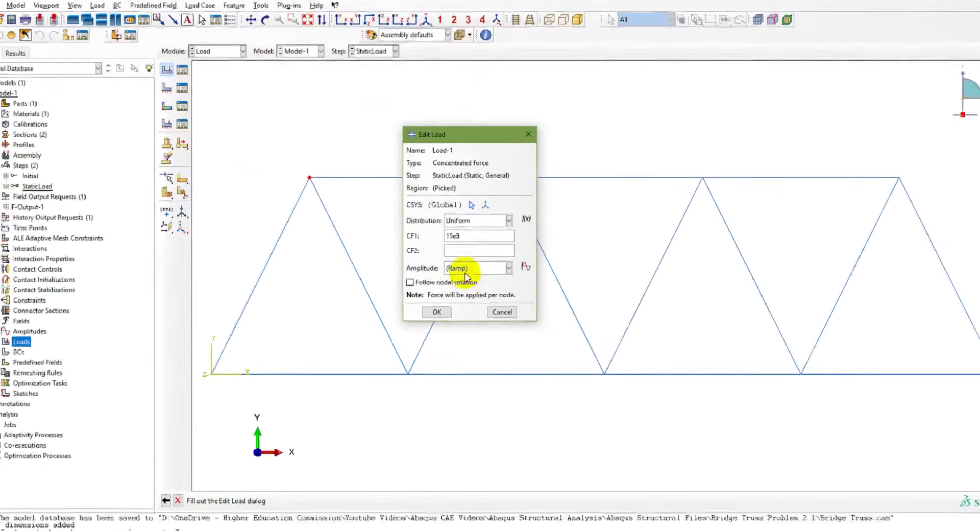
{"action": "left_click", "coordinate": [437, 307]}
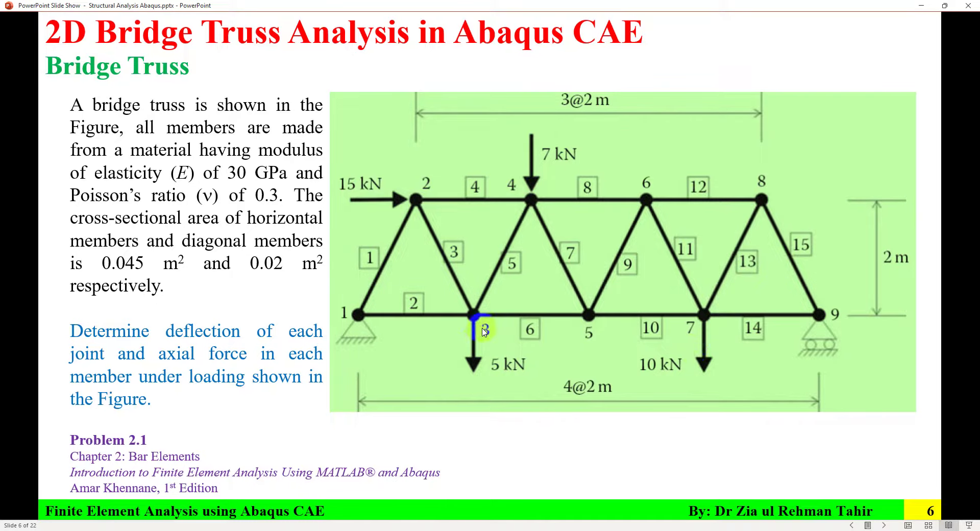
Back in Abaqus/CAE, create a concentrated force with CF2 of -5000 at the first interior joint of the bottom chord.
{"action": "left_click", "coordinate": [704, 530]}
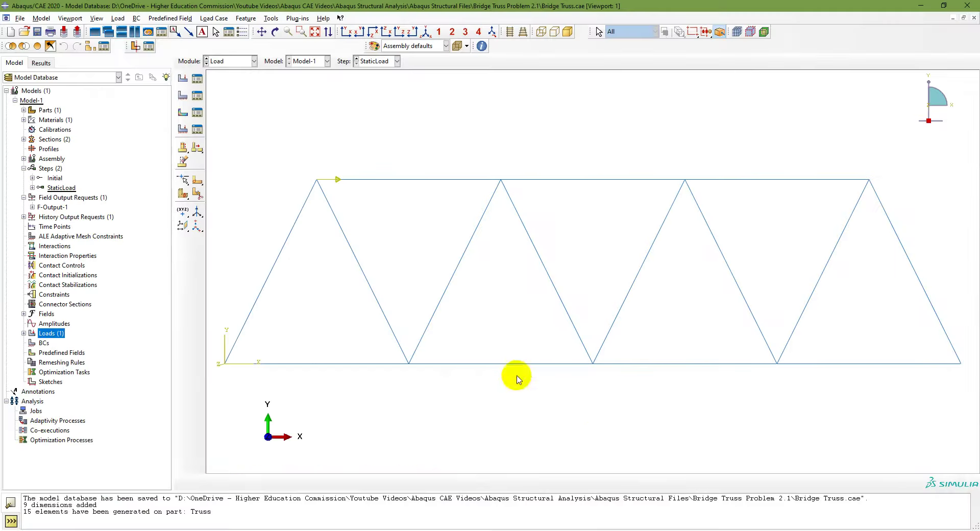
{"action": "left_click", "coordinate": [183, 78]}
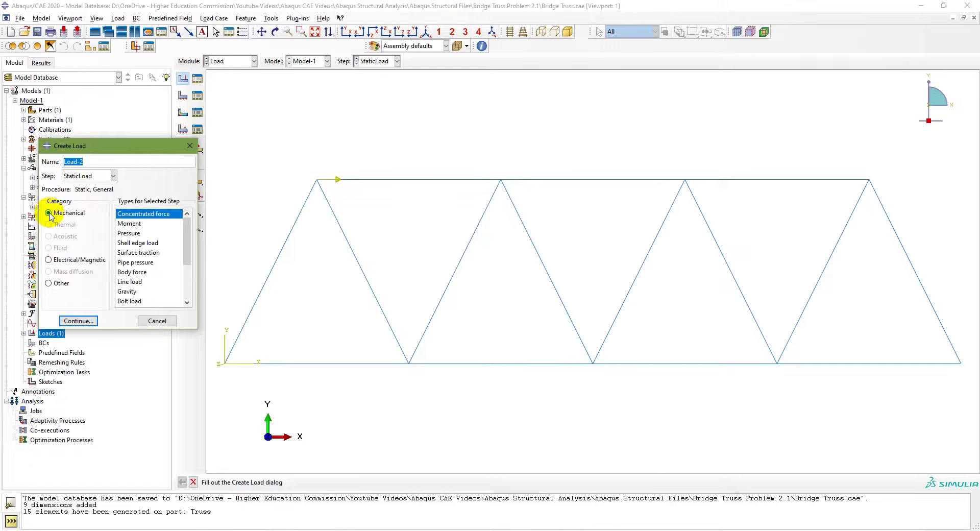
{"action": "left_click", "coordinate": [78, 321]}
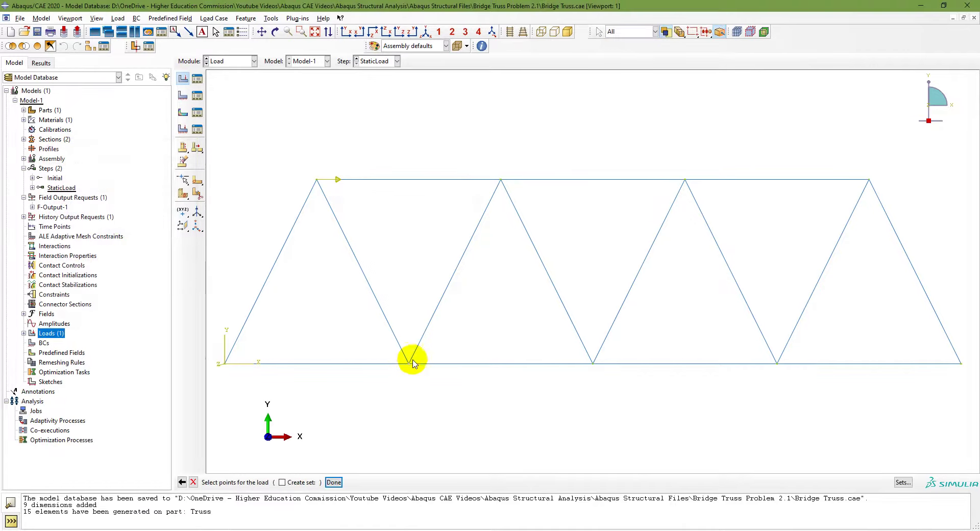
{"action": "left_click", "coordinate": [334, 482]}
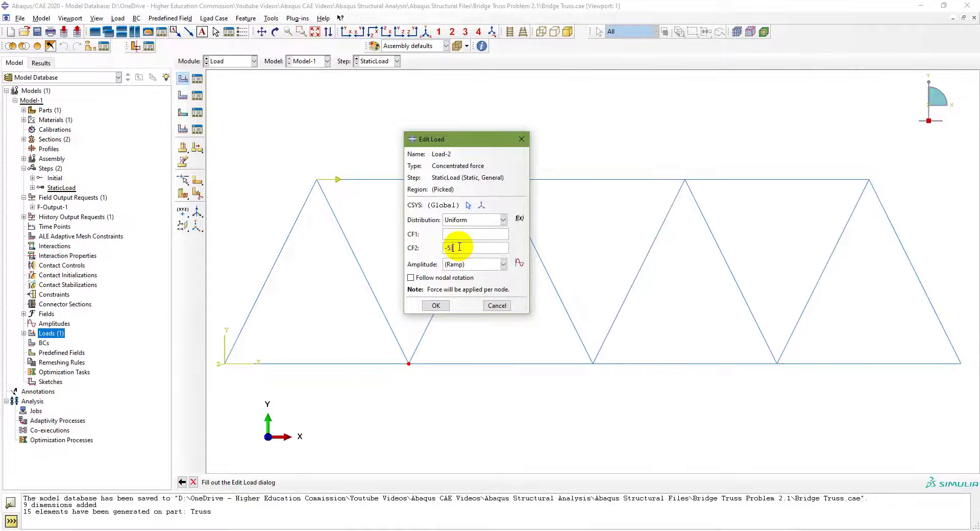
{"action": "left_click", "coordinate": [436, 306]}
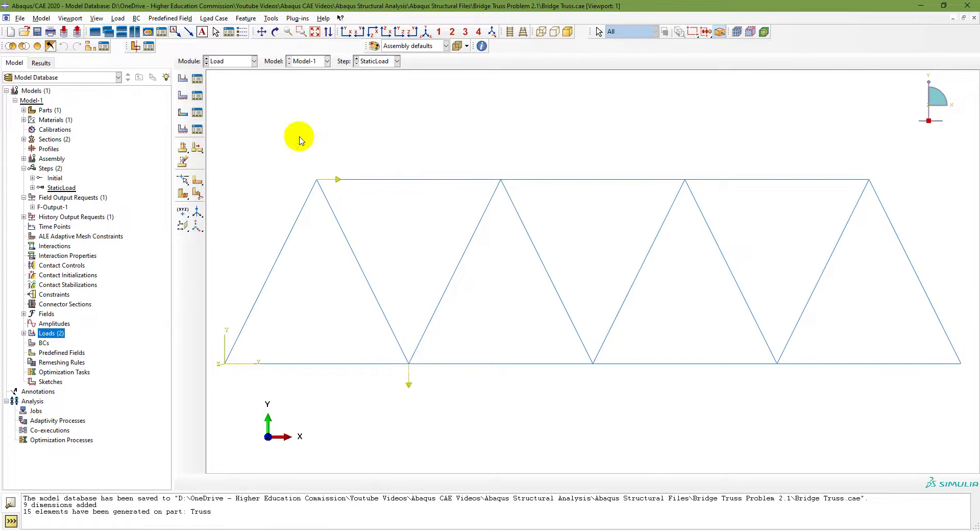
Create a concentrated force with CF2 of -7e3 at the second joint of the top chord in the StaticLoad step.
{"action": "left_click", "coordinate": [183, 78]}
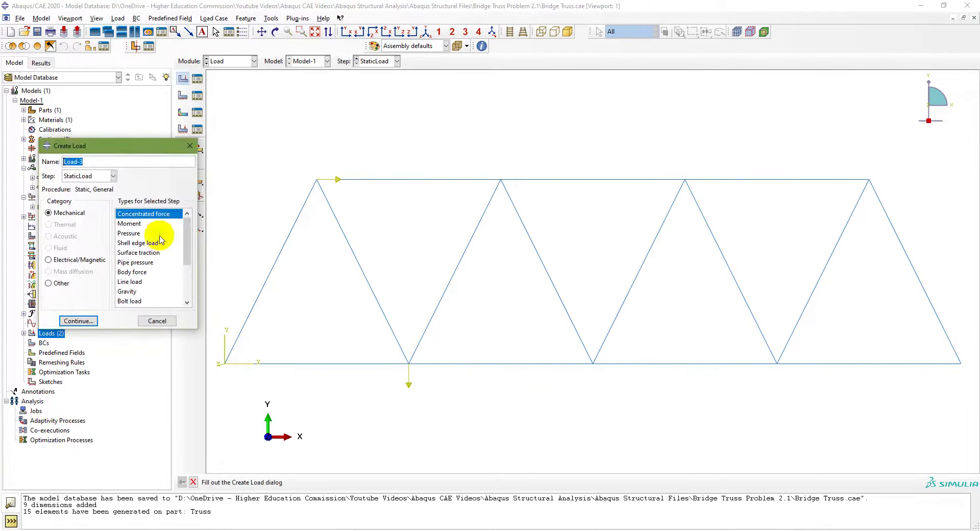
{"action": "left_click", "coordinate": [78, 321]}
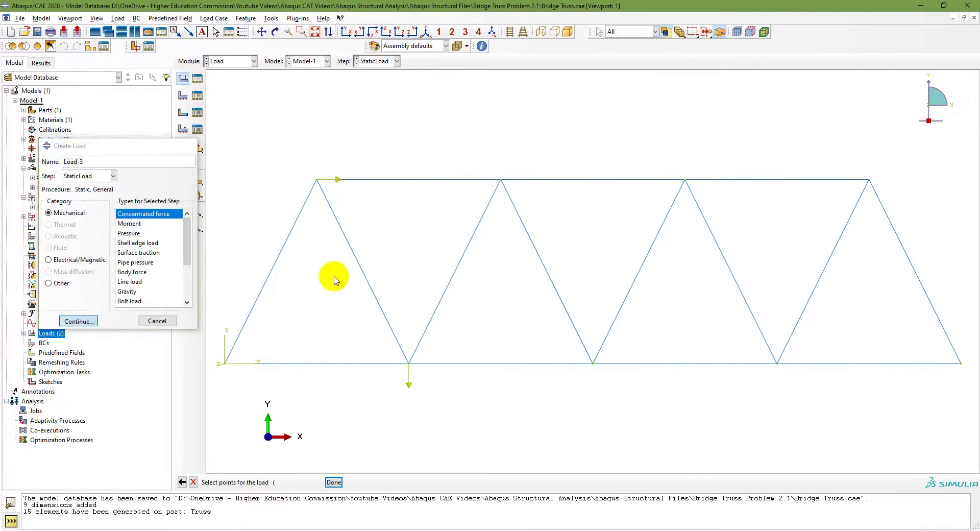
{"action": "left_click", "coordinate": [501, 179]}
{"action": "left_click", "coordinate": [335, 482]}
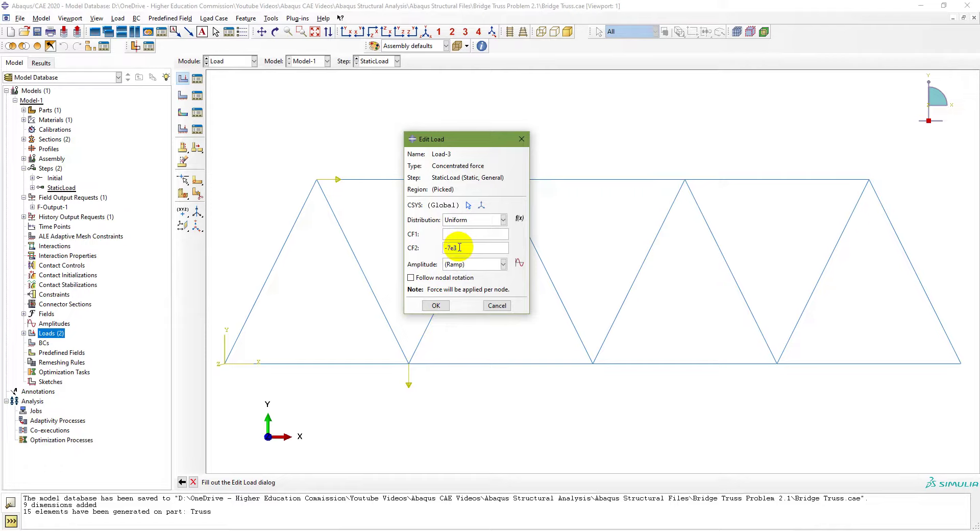
{"action": "left_click", "coordinate": [435, 305]}
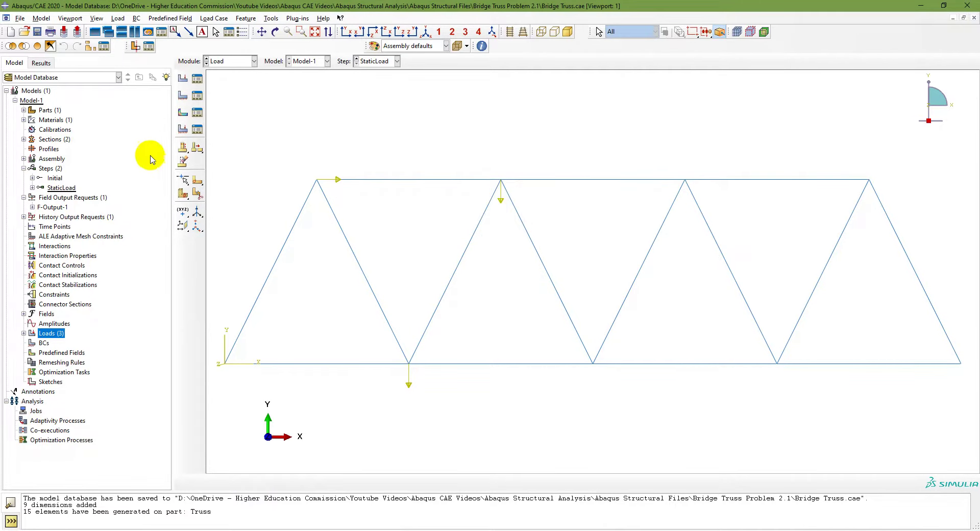
Create a concentrated force with CF2 of -10e3 at the third interior joint of the bottom chord in the StaticLoad step.
{"action": "double_click", "coordinate": [51, 335]}
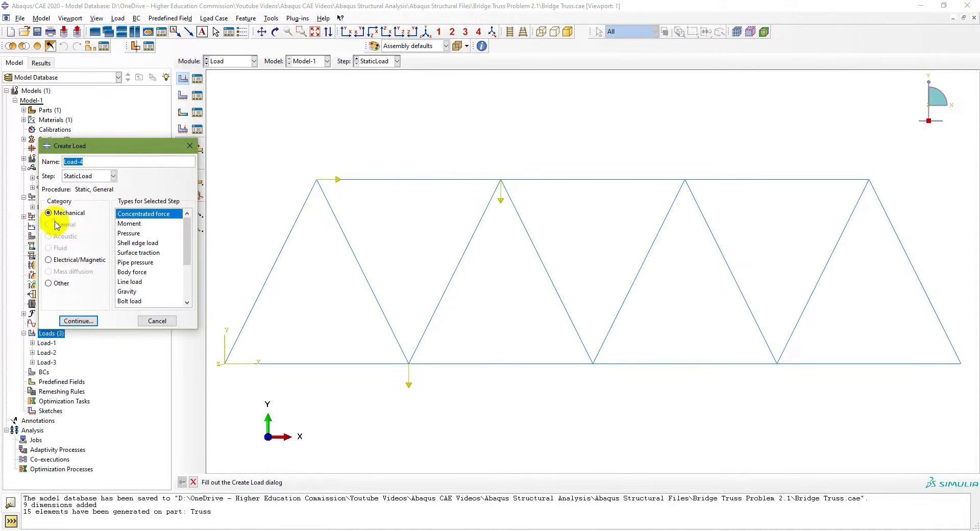
{"action": "left_click", "coordinate": [78, 321]}
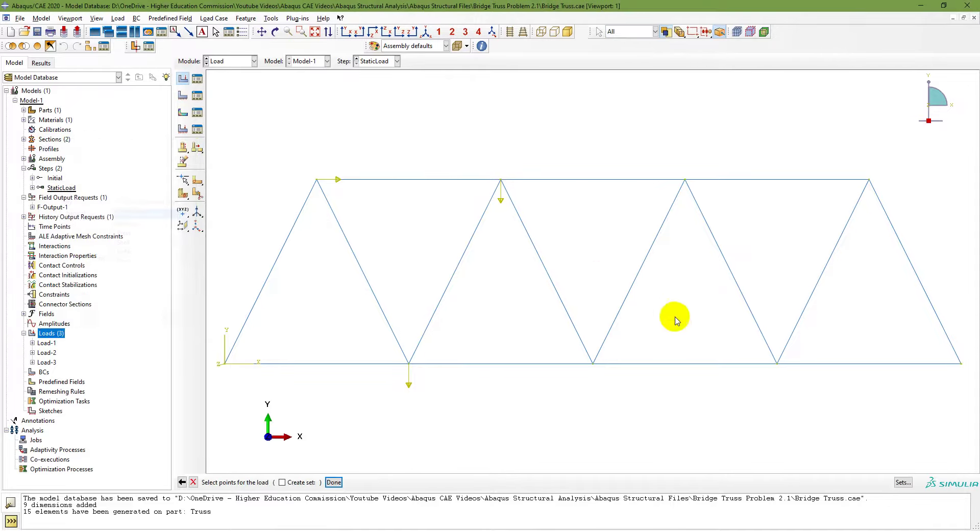
{"action": "left_click", "coordinate": [761, 376]}
{"action": "left_click", "coordinate": [334, 482]}
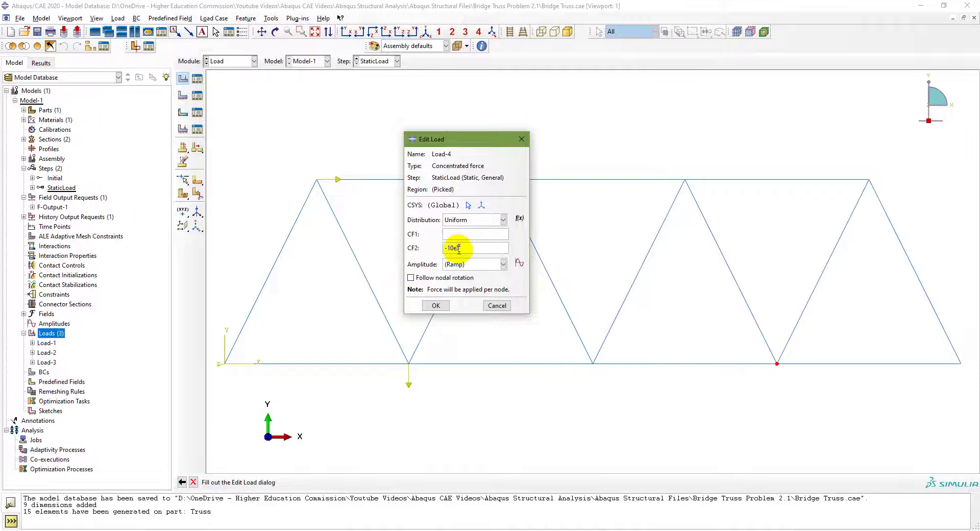
{"action": "left_click", "coordinate": [436, 305]}
Highlight all four loads on the truss and check the CF1 and CF2 values of Load-1 through Load-4.
{"action": "left_click", "coordinate": [48, 344]}
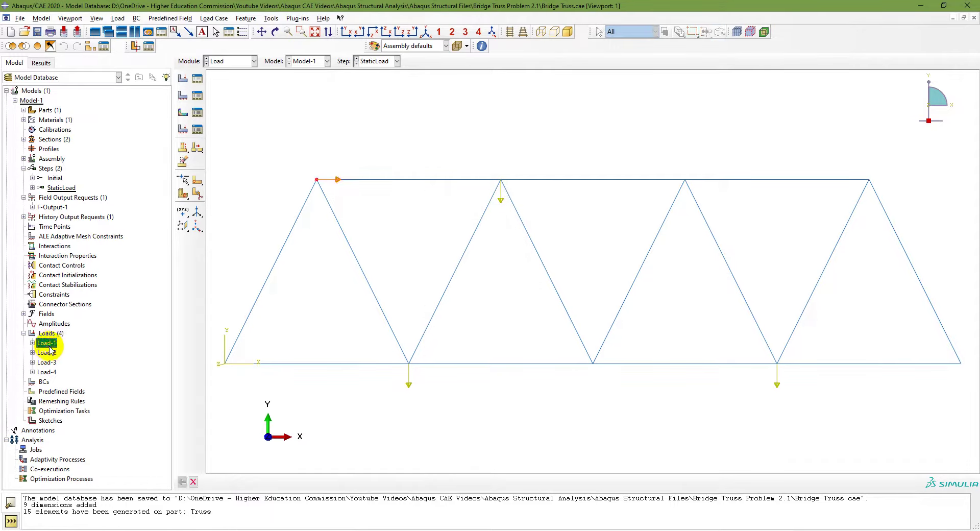
{"action": "left_click", "coordinate": [47, 352], "text": "ctrl"}
{"action": "left_click", "coordinate": [47, 371], "text": "ctrl"}
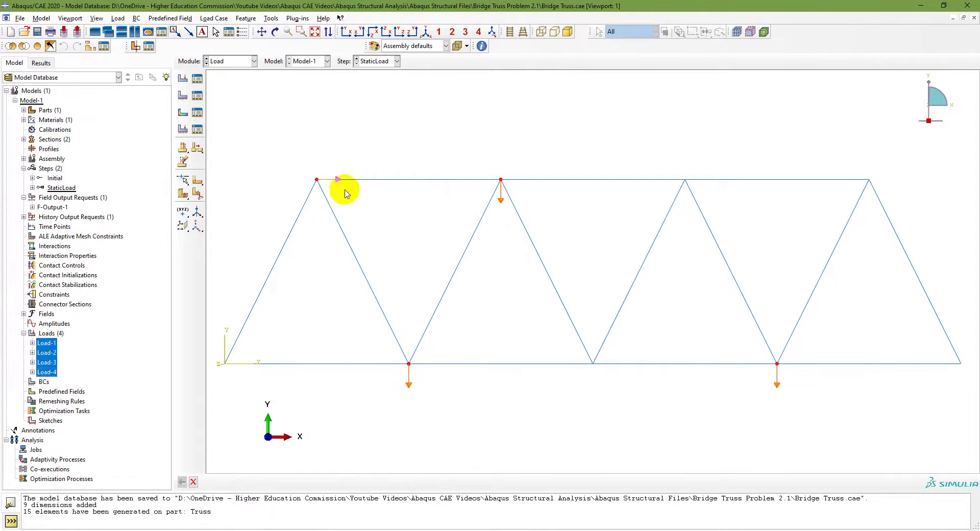
{"action": "left_click", "coordinate": [47, 344]}
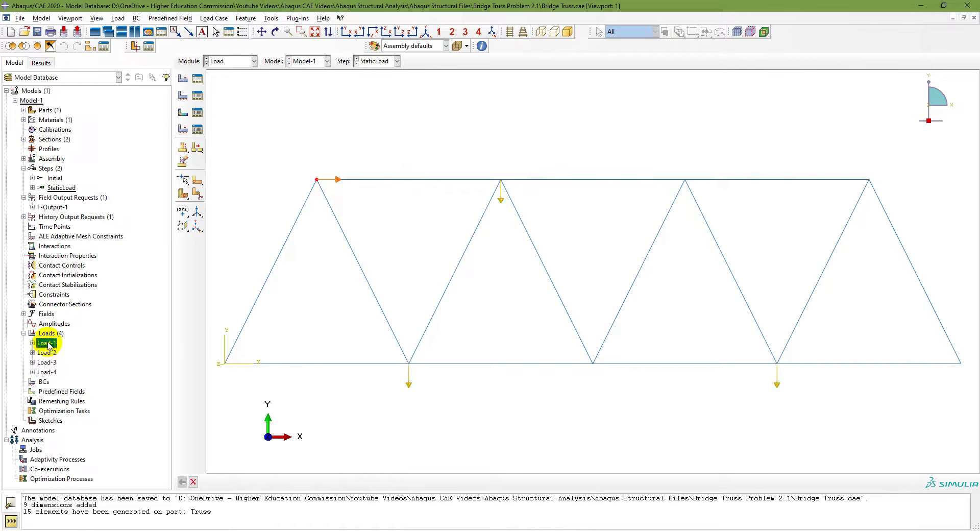
{"action": "double_click", "coordinate": [48, 344]}
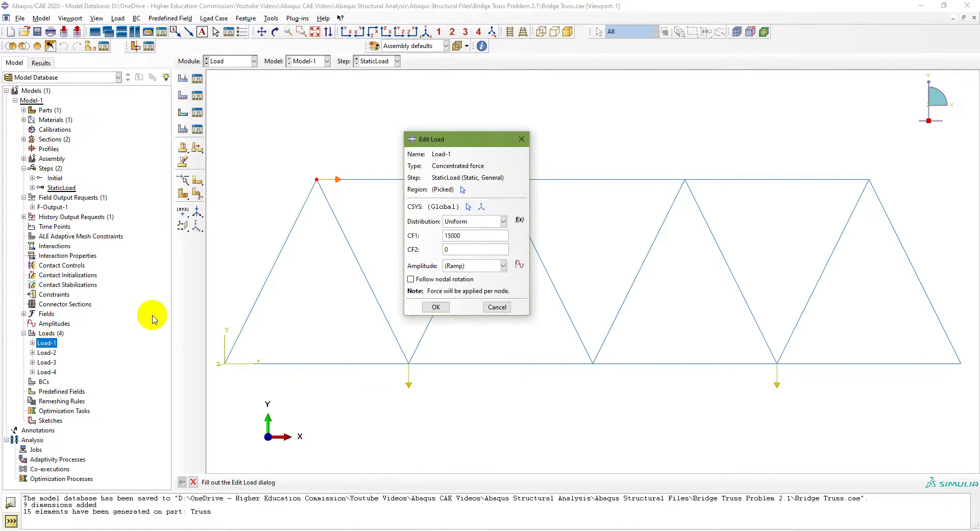
{"action": "key", "text": "Escape"}
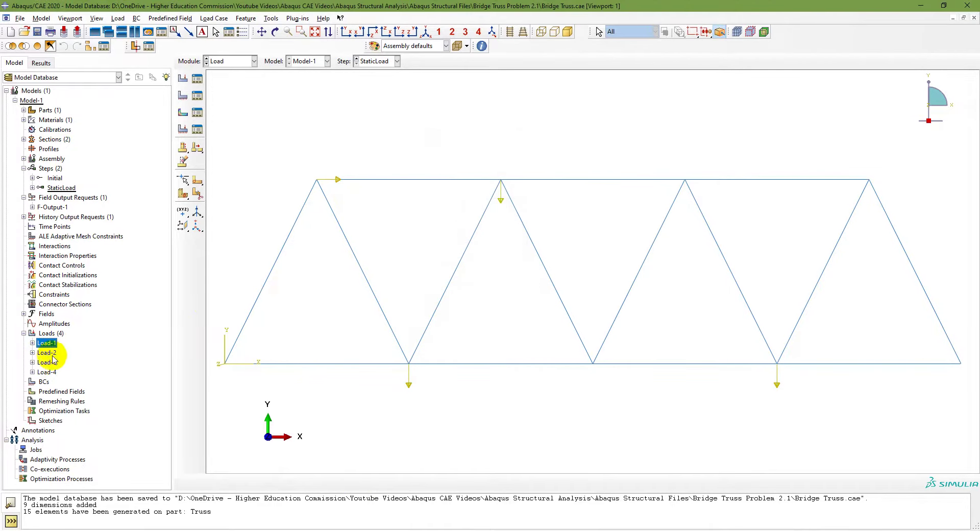
{"action": "left_click", "coordinate": [47, 353]}
{"action": "double_click", "coordinate": [47, 354]}
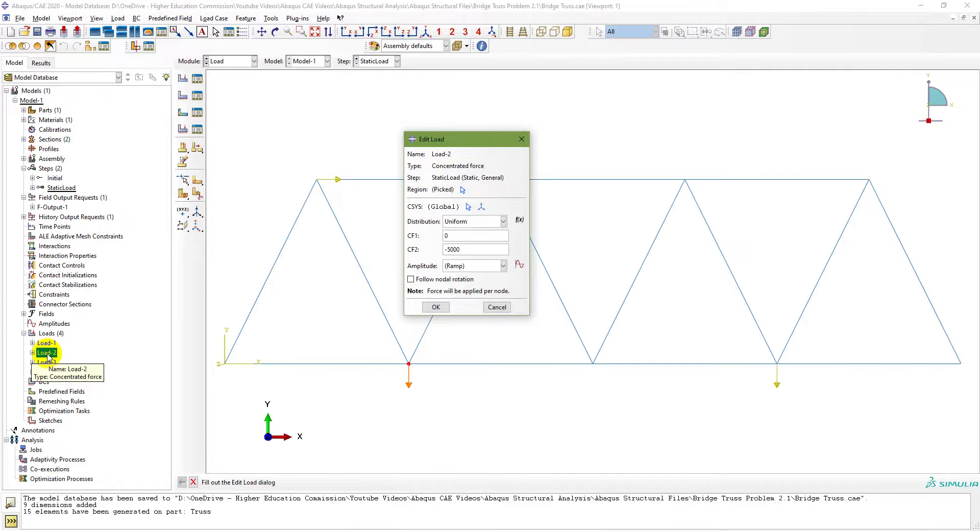
{"action": "key", "text": "Escape"}
{"action": "double_click", "coordinate": [47, 362]}
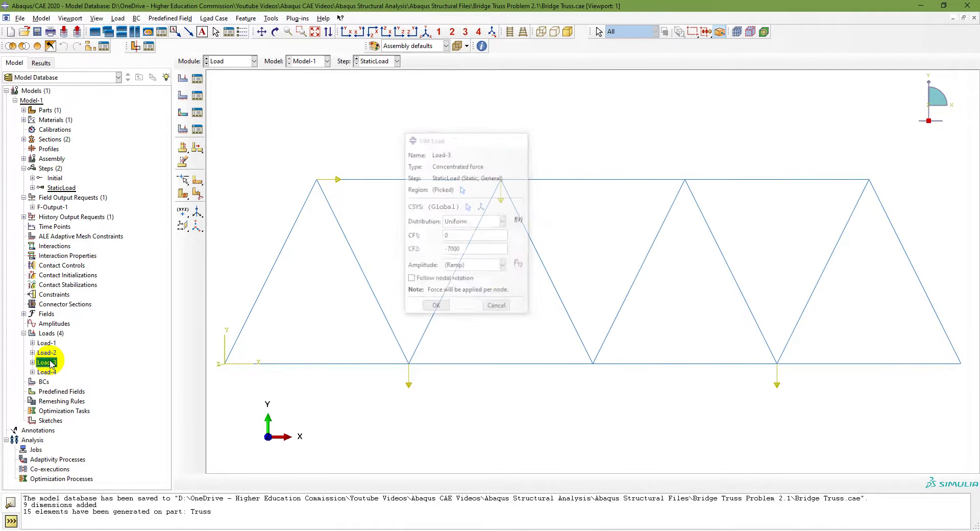
{"action": "double_click", "coordinate": [47, 372]}
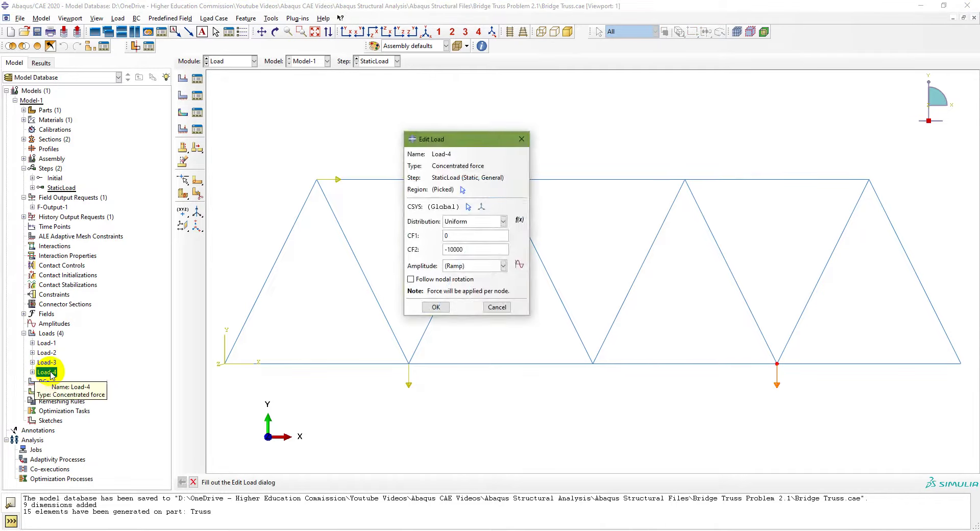
{"action": "key", "text": "Escape"}
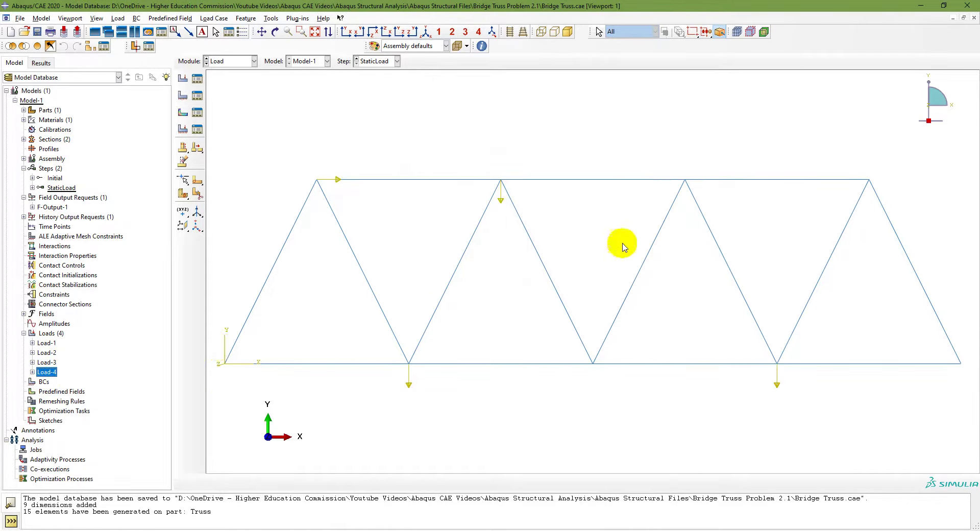
Switch to PowerPoint to check the Create BC settings and the supports in the truss figure, and return to Abaqus/CAE.
{"action": "key", "text": "alt+Tab"}
{"action": "scroll", "coordinate": [480, 324], "scroll_direction": "up", "scroll_amount": 1}
{"action": "scroll", "coordinate": [481, 324], "scroll_direction": "down", "scroll_amount": 1}
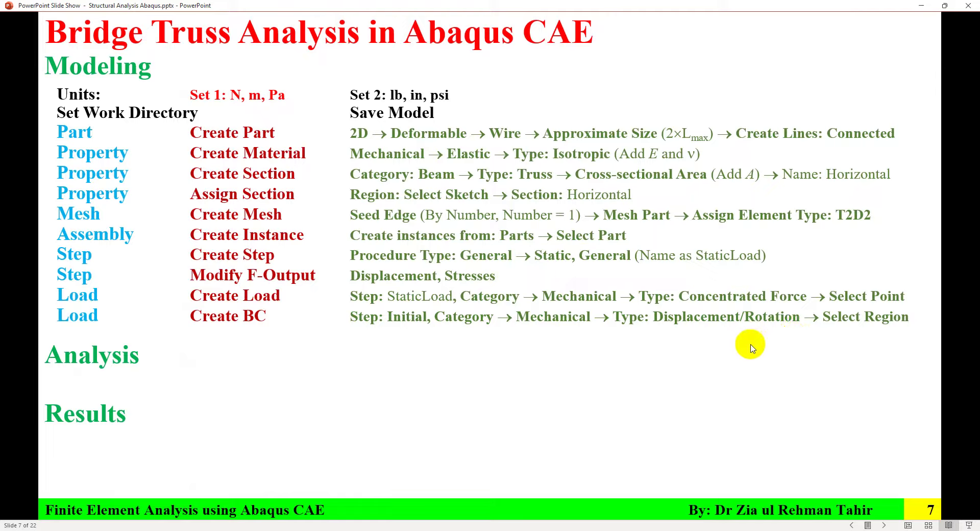
{"action": "key", "text": "Left"}
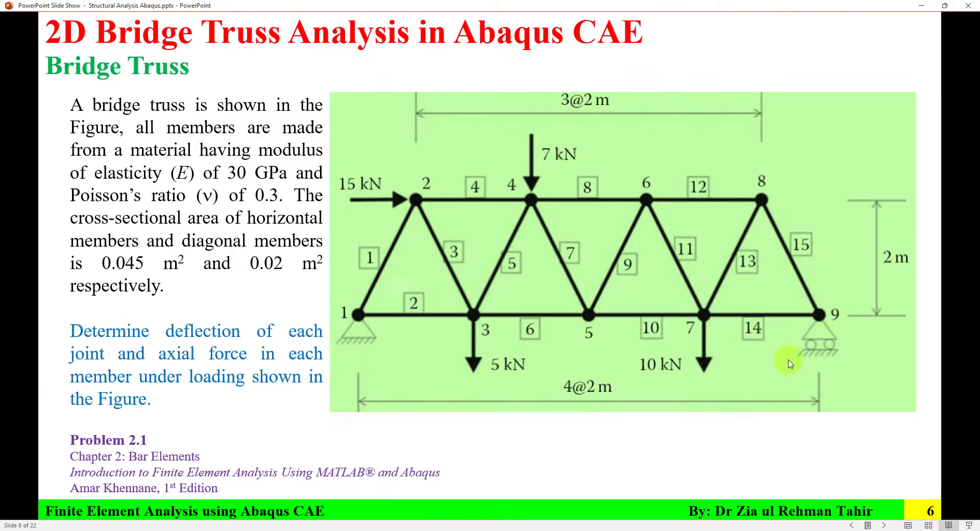
{"action": "left_click", "coordinate": [306, 530]}
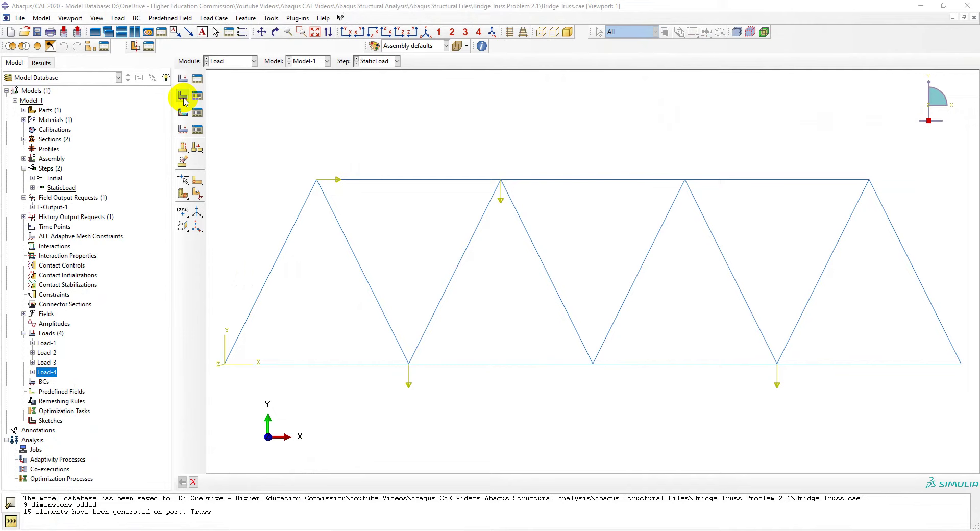
Create a Displacement/Rotation boundary condition named Pin in the Initial step, fixing U1 and U2 at the bottom chord's left end joint.
{"action": "left_click", "coordinate": [366, 191]}
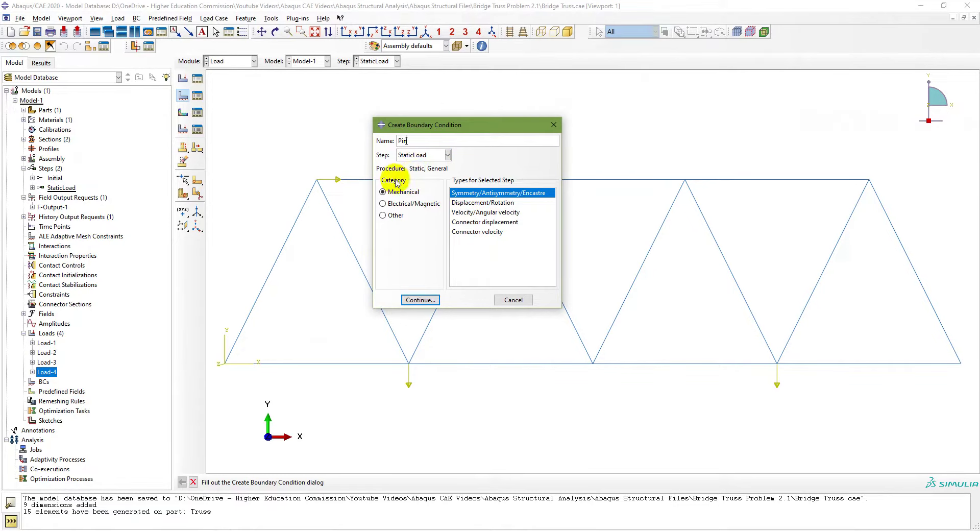
{"action": "left_click", "coordinate": [438, 156]}
{"action": "left_click", "coordinate": [416, 168]}
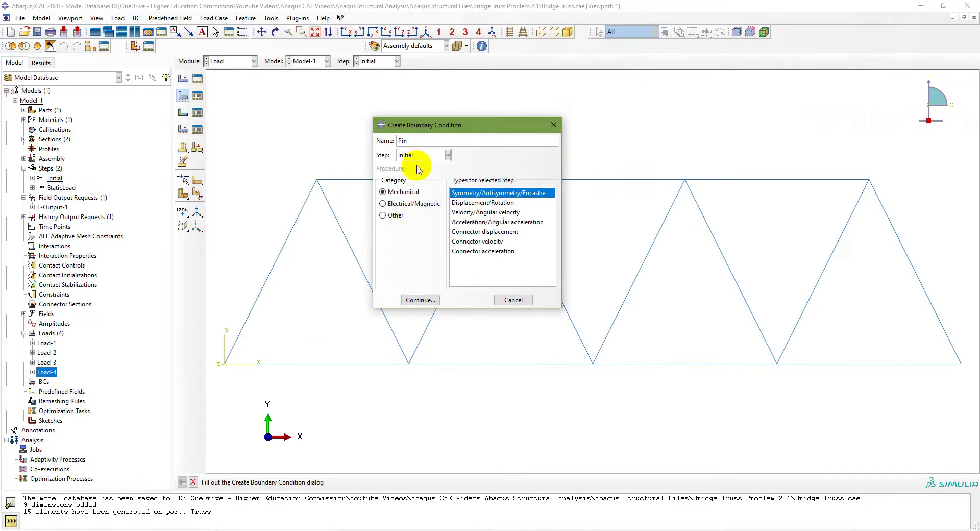
{"action": "left_click", "coordinate": [467, 202]}
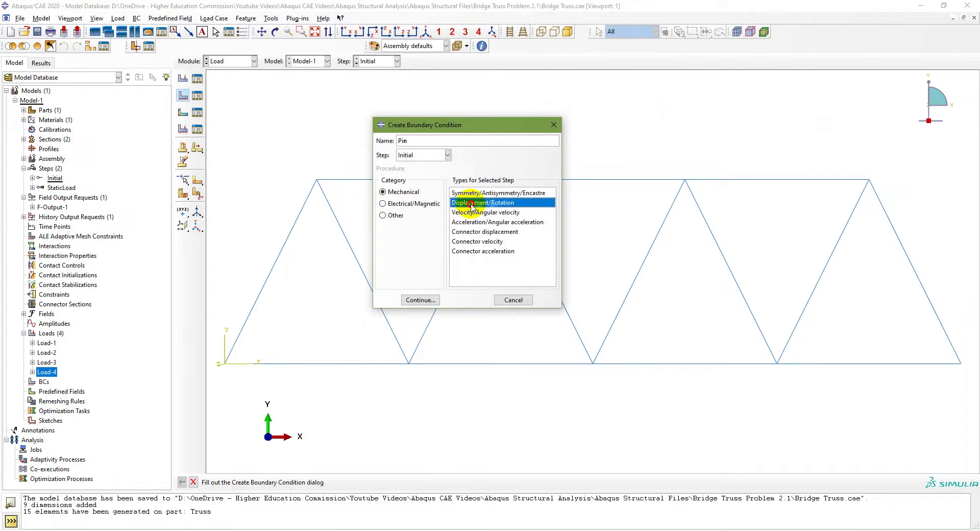
{"action": "left_click", "coordinate": [421, 300]}
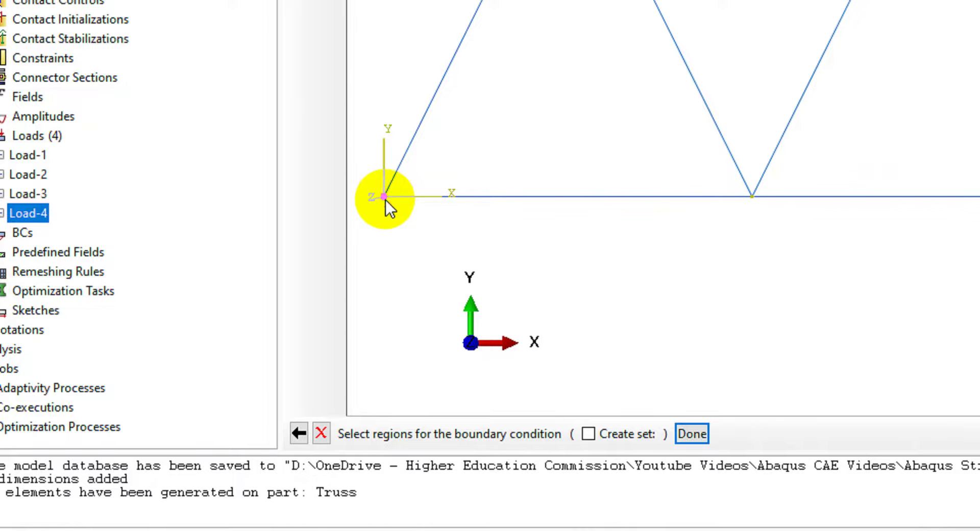
{"action": "left_click", "coordinate": [386, 200]}
{"action": "left_click", "coordinate": [693, 433]}
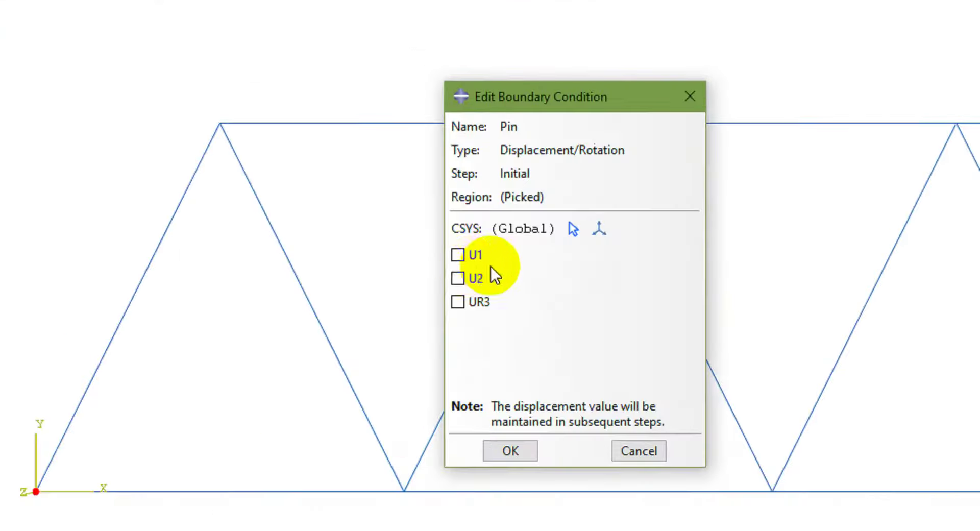
{"action": "left_click", "coordinate": [458, 254]}
{"action": "left_click", "coordinate": [458, 278]}
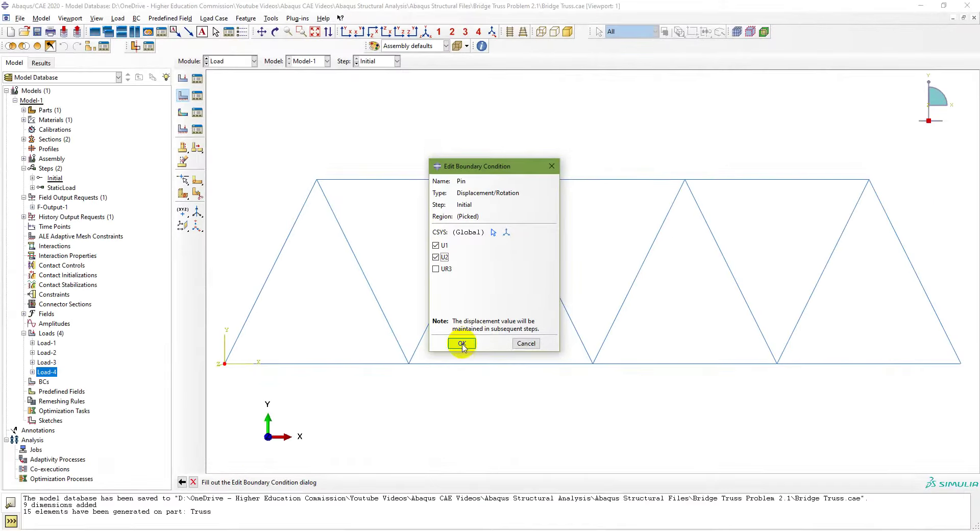
{"action": "left_click", "coordinate": [510, 450]}
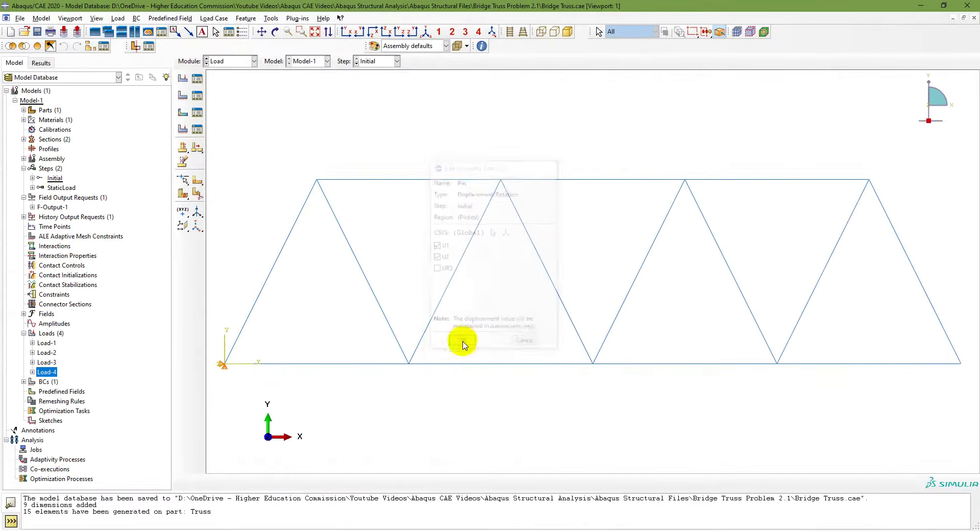
Create a Displacement/Rotation boundary condition named Roller in the Initial step, fixing only U2 at the bottom chord's right end joint.
{"action": "left_click", "coordinate": [23, 382]}
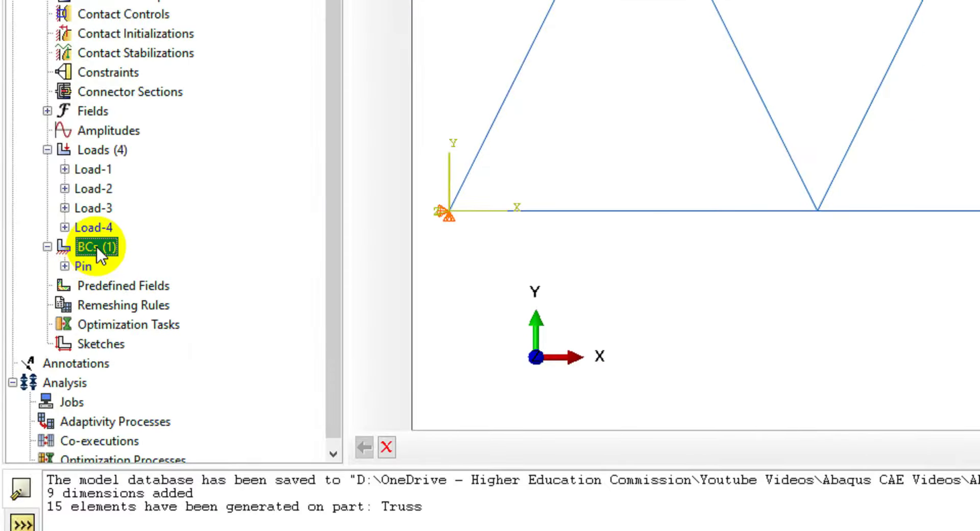
{"action": "double_click", "coordinate": [96, 246]}
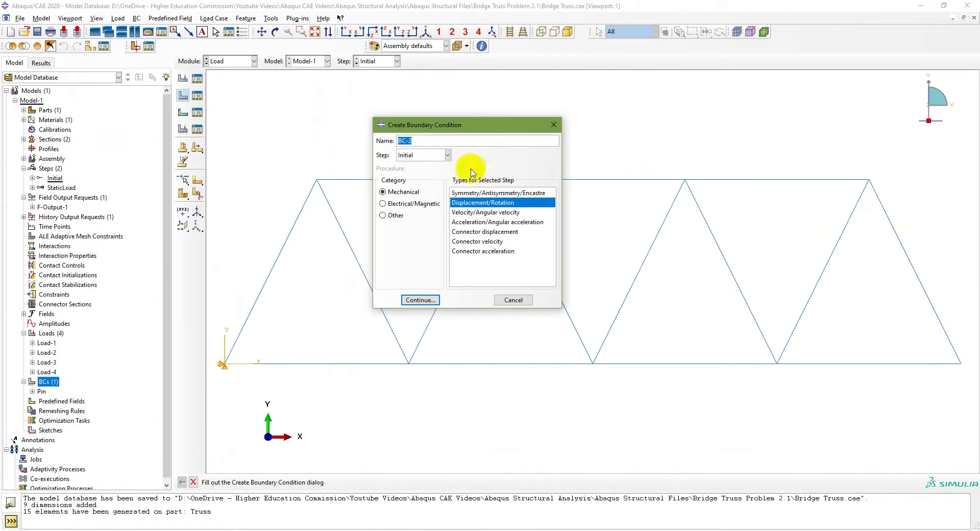
{"action": "type", "text": "Pin"}
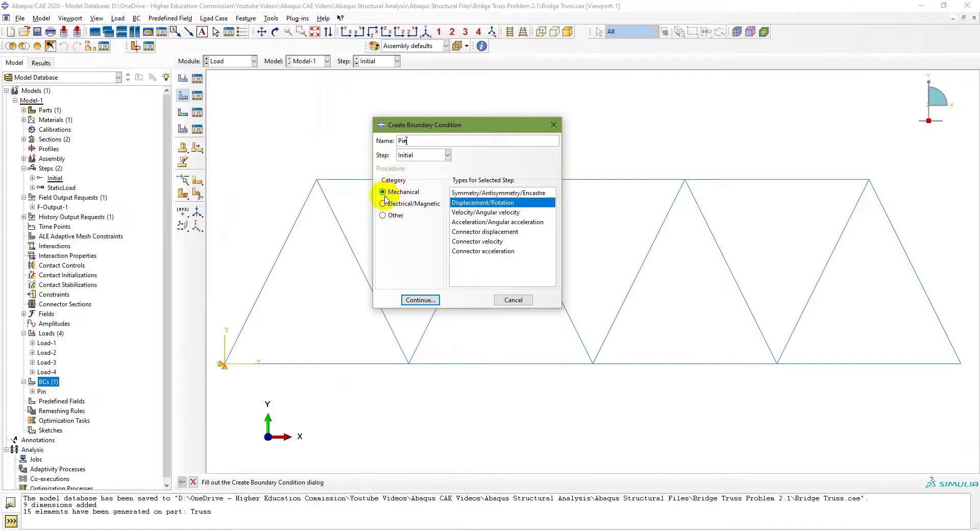
{"action": "left_click", "coordinate": [420, 300]}
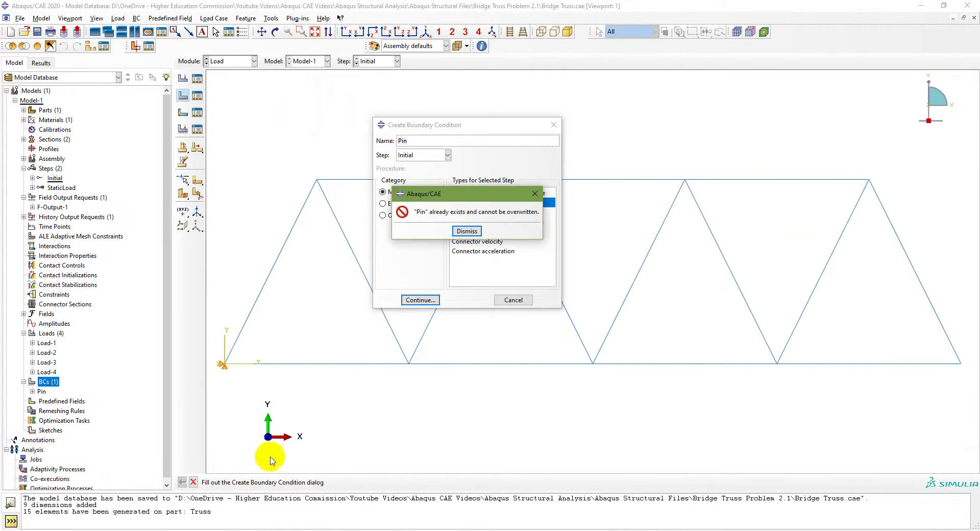
{"action": "left_click", "coordinate": [466, 232]}
{"action": "double_click", "coordinate": [427, 141]}
{"action": "type", "text": "Roller"}
{"action": "left_click", "coordinate": [422, 300]}
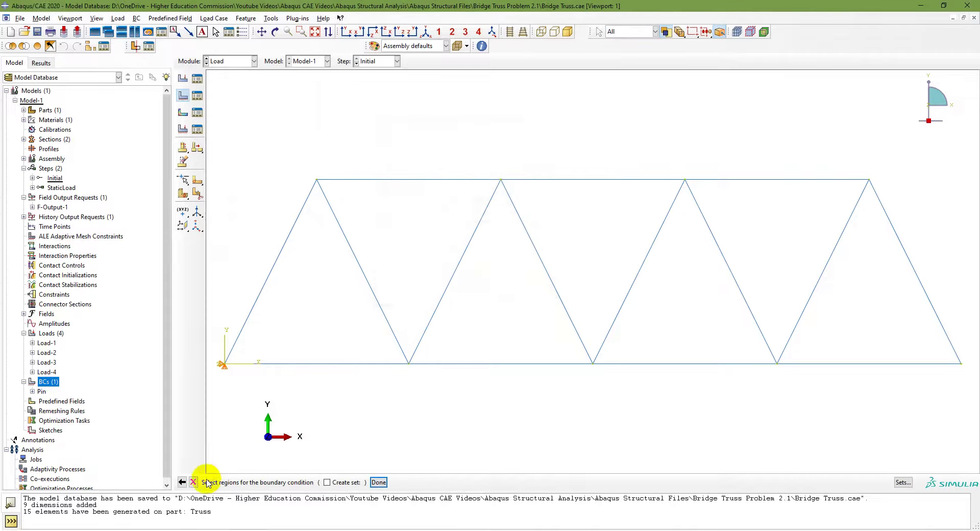
{"action": "left_click", "coordinate": [961, 364]}
{"action": "left_click", "coordinate": [378, 482]}
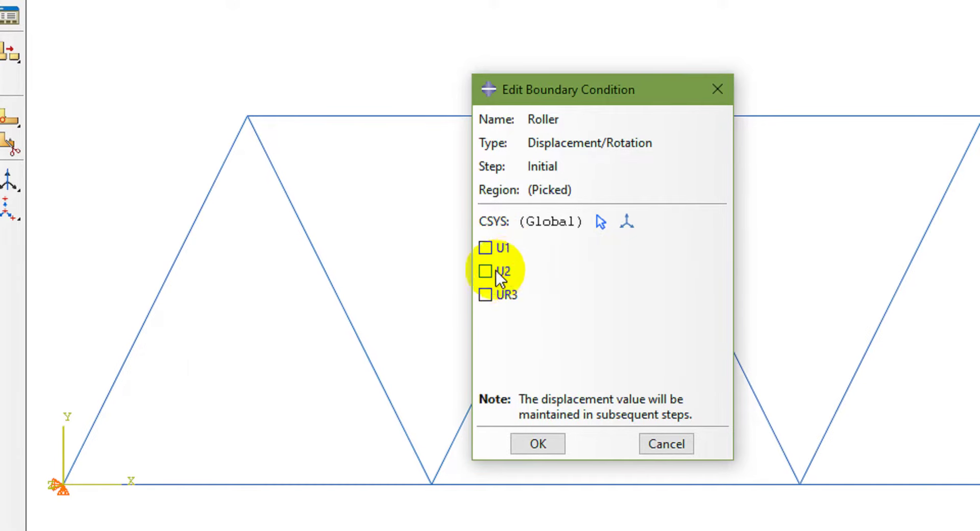
{"action": "left_click", "coordinate": [487, 273]}
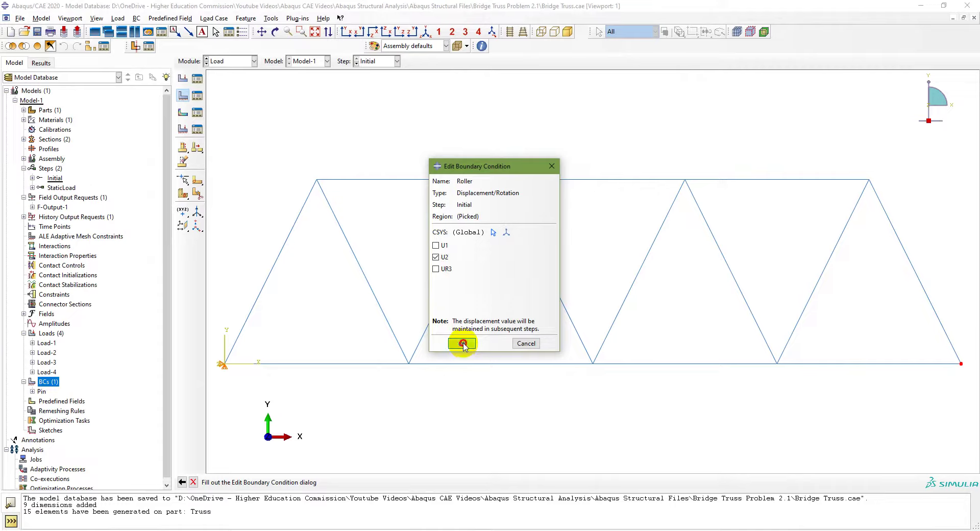
{"action": "left_click", "coordinate": [537, 443]}
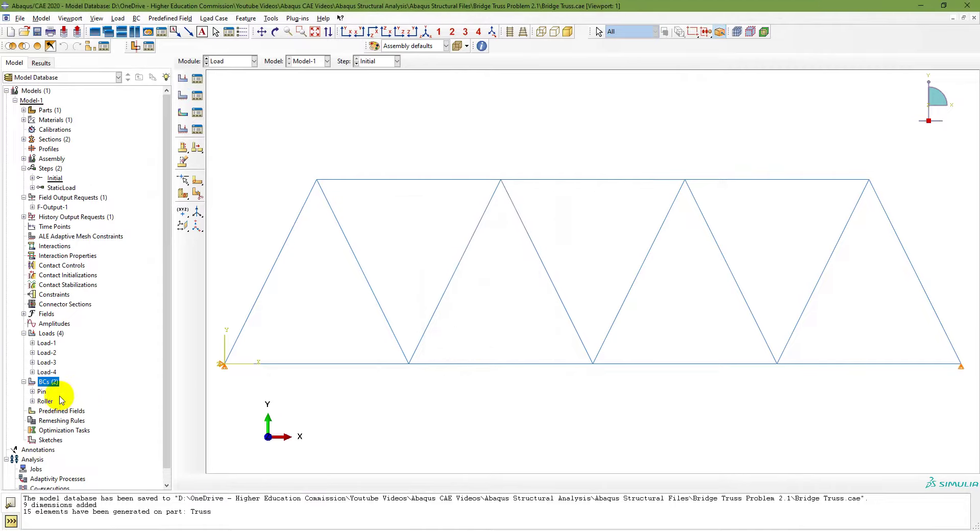
Highlight the Pin and Roller supports on the truss, check the workflow slide in PowerPoint, and return to Abaqus/CAE.
{"action": "left_click", "coordinate": [42, 391]}
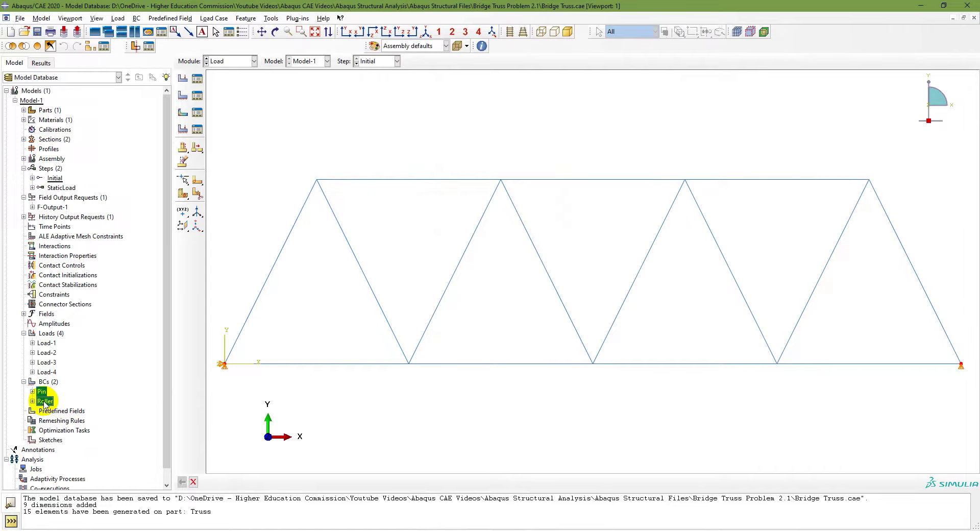
{"action": "key", "text": "alt+Tab"}
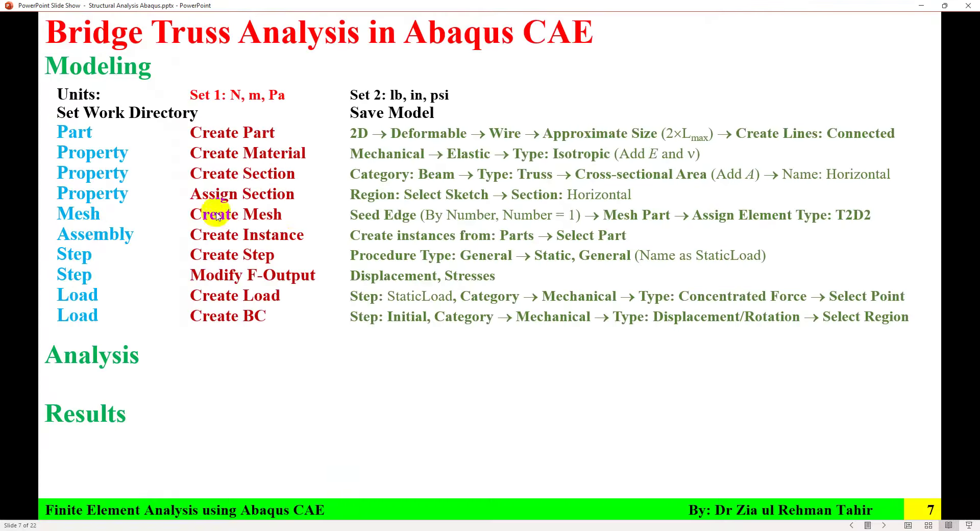
{"action": "left_click", "coordinate": [246, 391]}
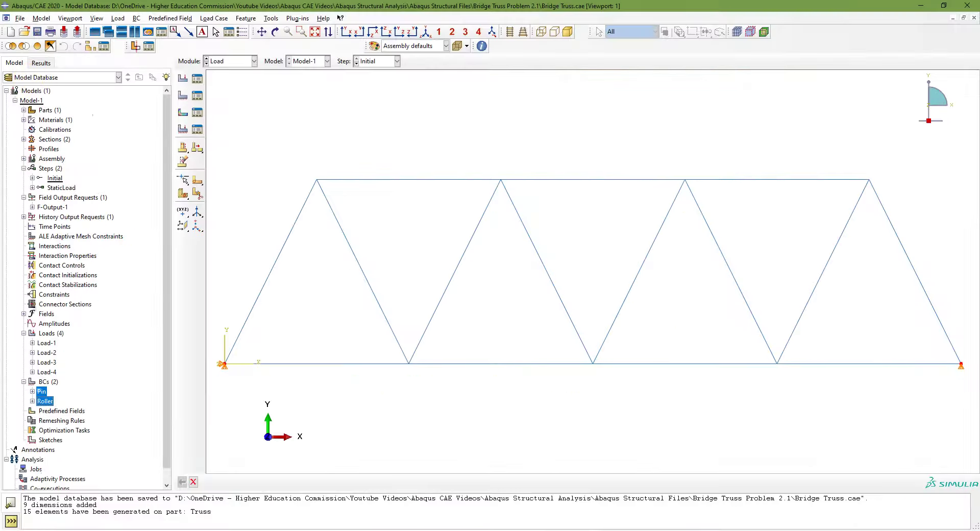
Rename the model Model-1 to TrussBridge.
{"action": "left_click", "coordinate": [39, 101]}
{"action": "right_click", "coordinate": [39, 101]}
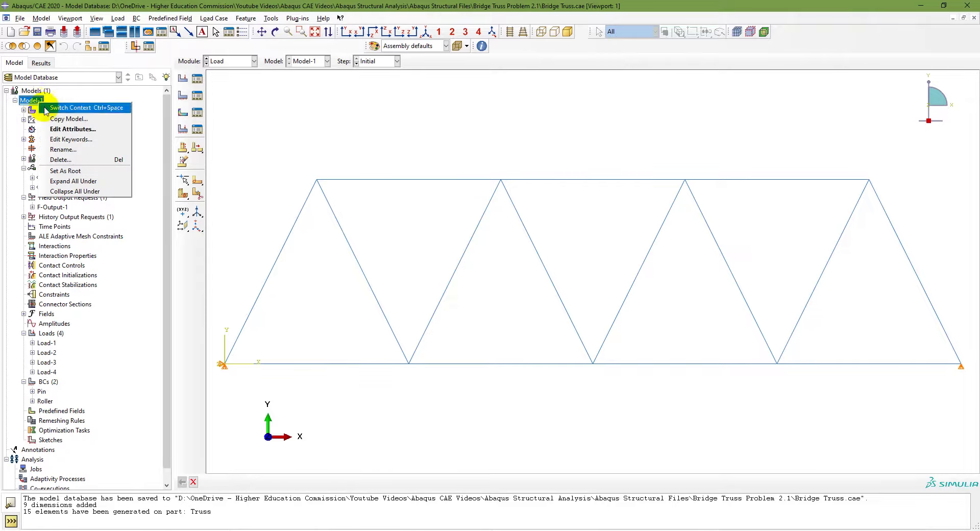
{"action": "left_click", "coordinate": [73, 153]}
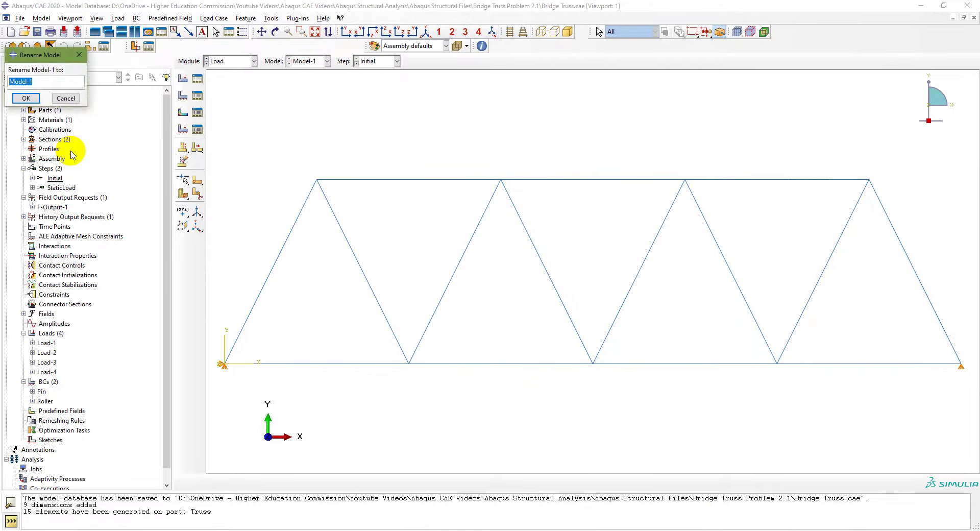
{"action": "type", "text": "TrussBridge"}
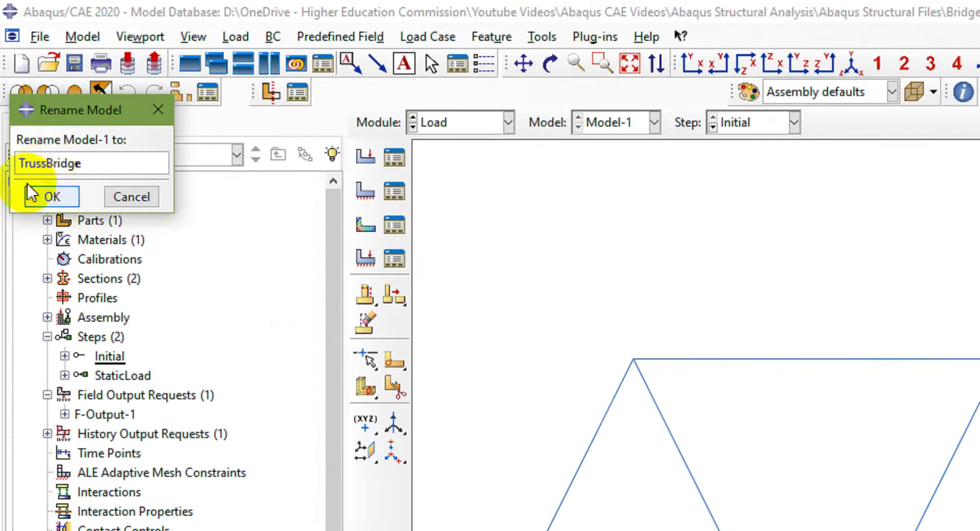
{"action": "double_click", "coordinate": [26, 83]}
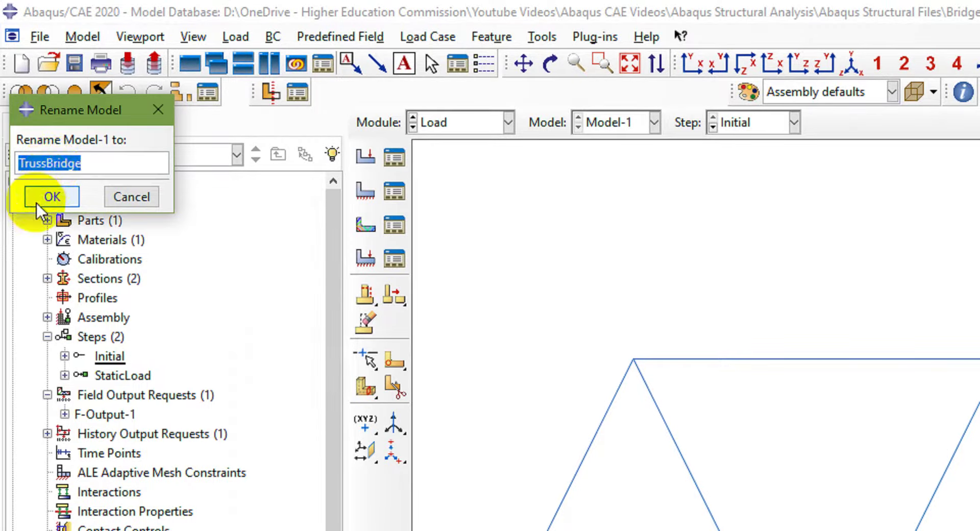
{"action": "left_click", "coordinate": [51, 197]}
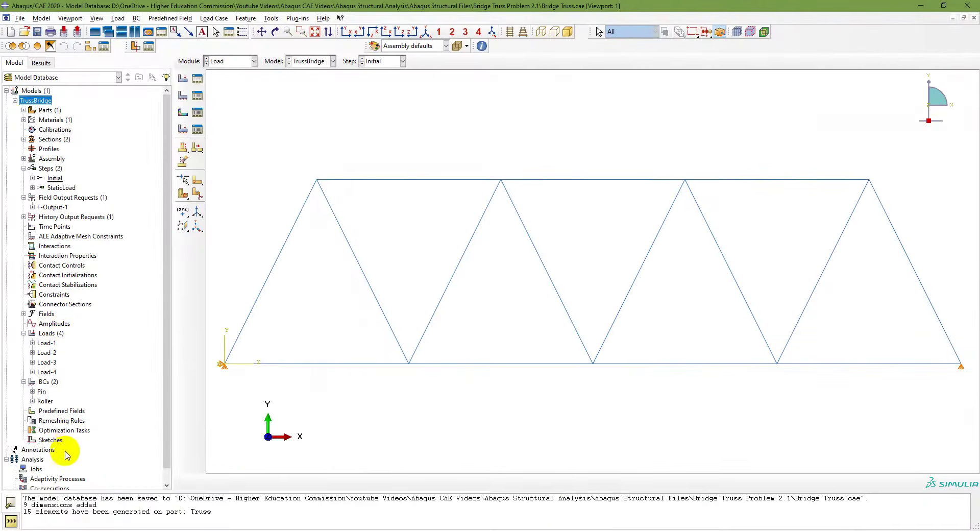
Switch to the Job module and create a full analysis job named TrussBridge from the TrussBridge model.
{"action": "double_click", "coordinate": [35, 469]}
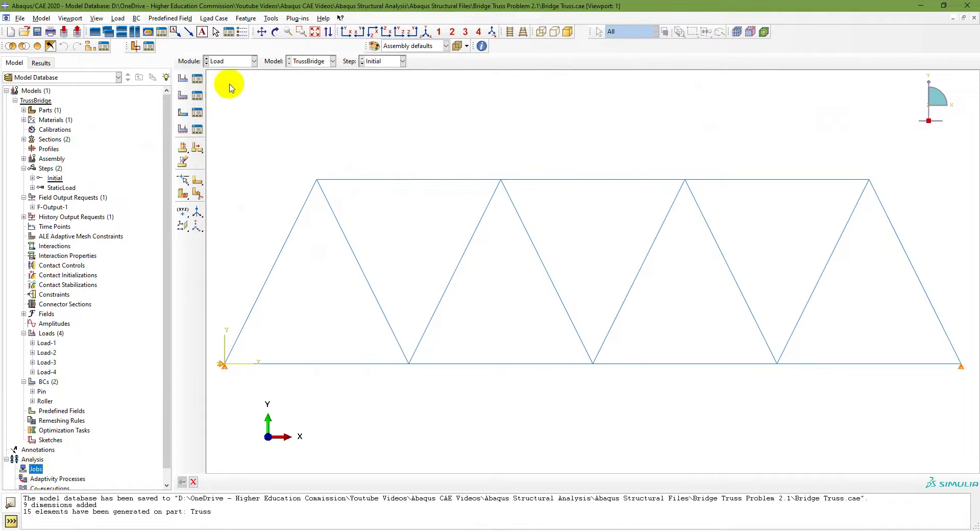
{"action": "left_click", "coordinate": [235, 62]}
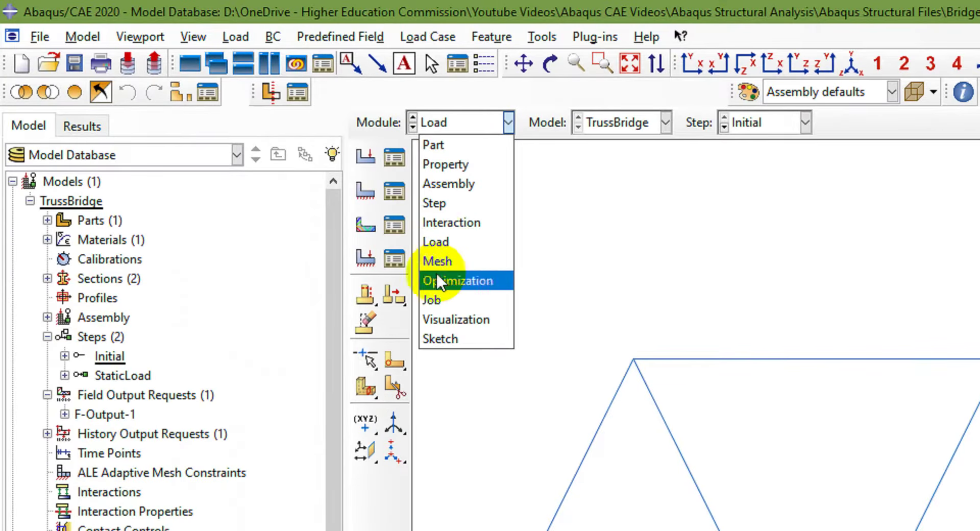
{"action": "left_click", "coordinate": [221, 150]}
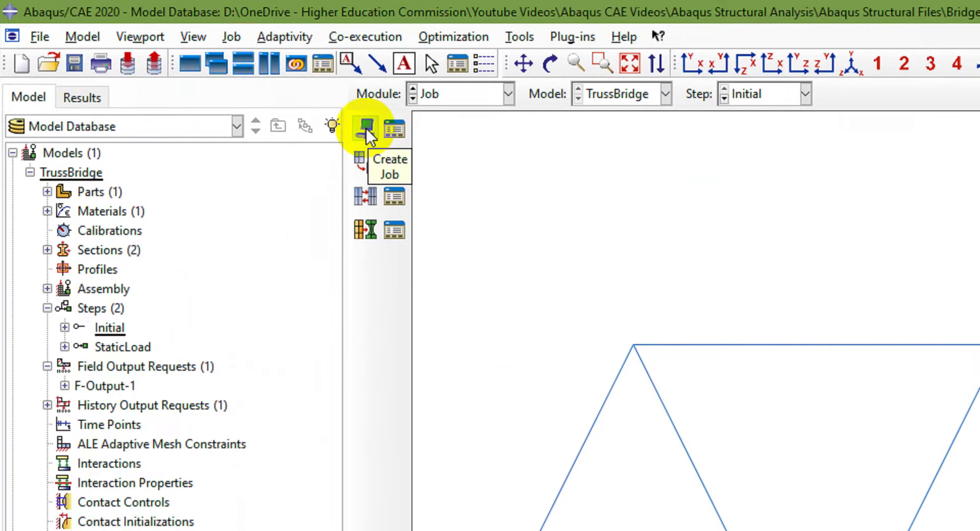
{"action": "left_click", "coordinate": [36, 455]}
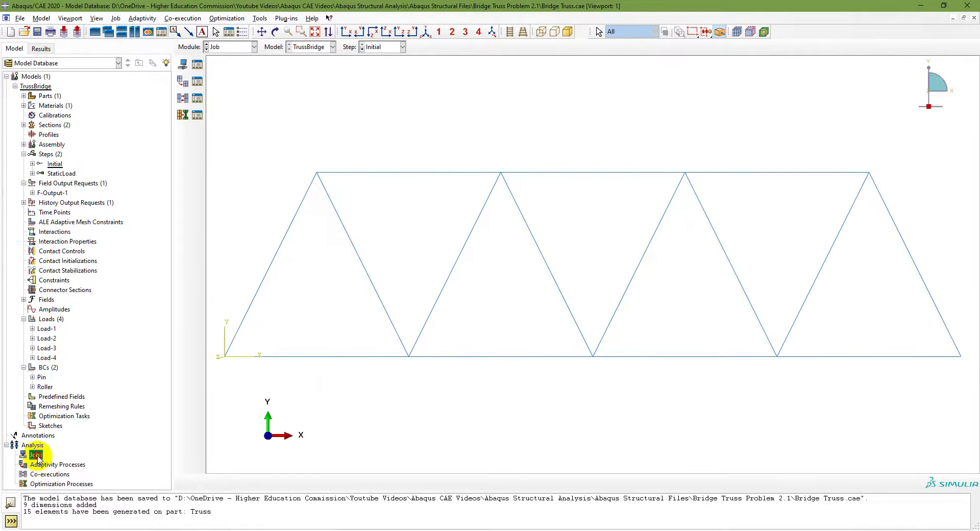
{"action": "double_click", "coordinate": [36, 455]}
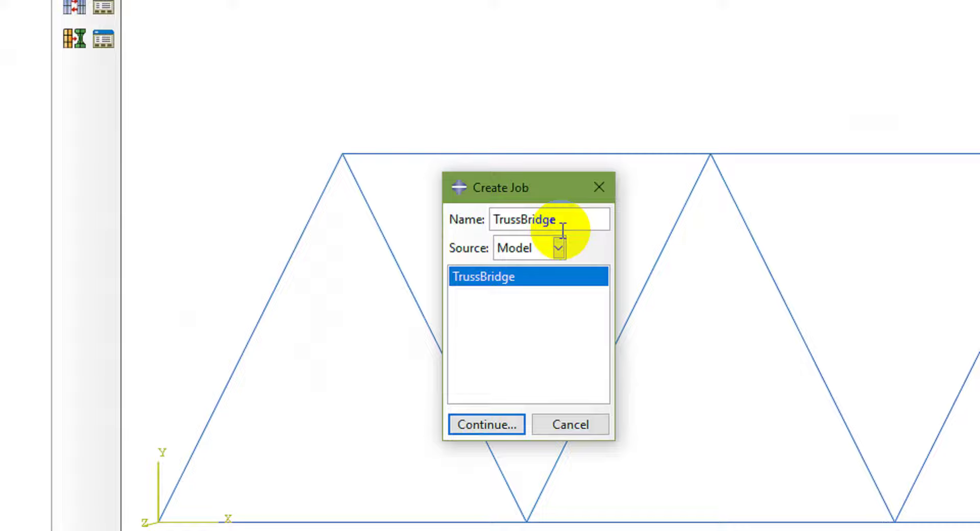
{"action": "left_click", "coordinate": [487, 424]}
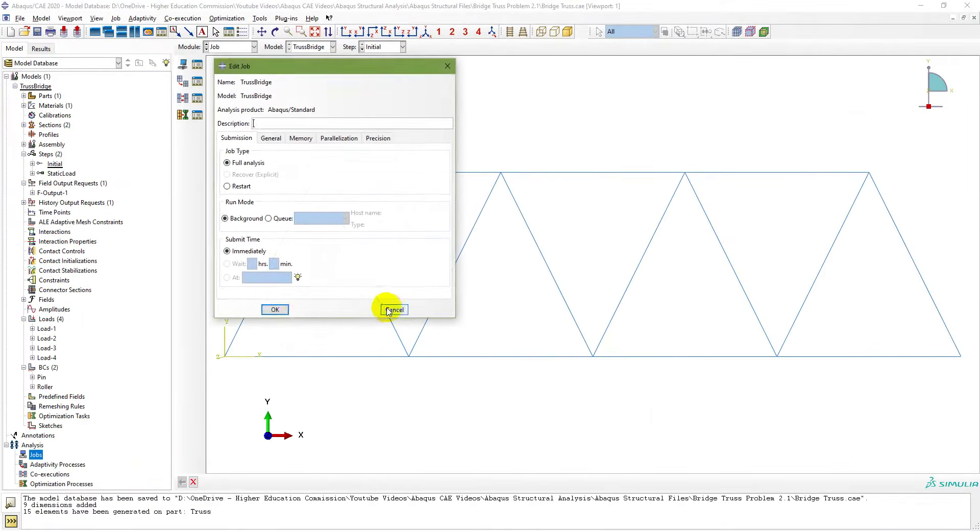
{"action": "left_click", "coordinate": [280, 310]}
Run a data check on the TrussBridge job.
{"action": "left_click", "coordinate": [15, 454]}
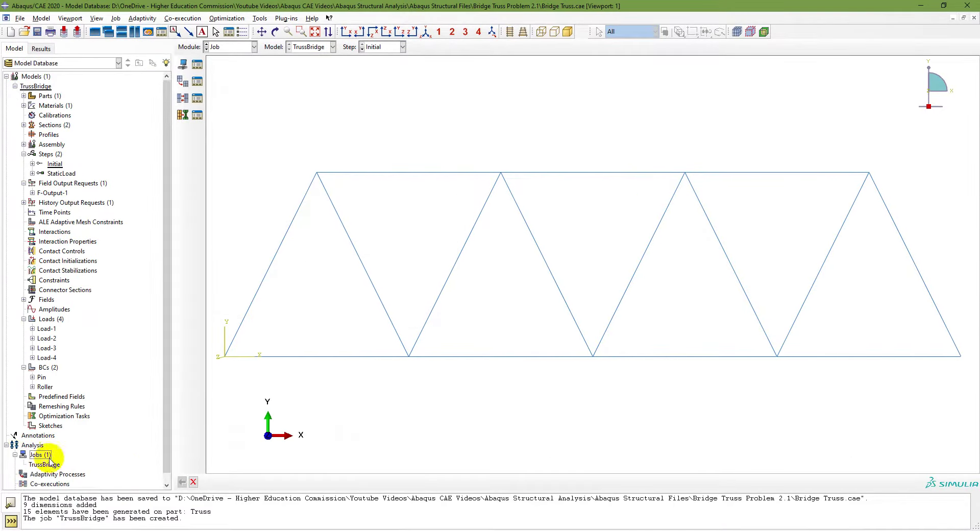
{"action": "scroll", "coordinate": [120, 432], "scroll_direction": "down", "scroll_amount": 2}
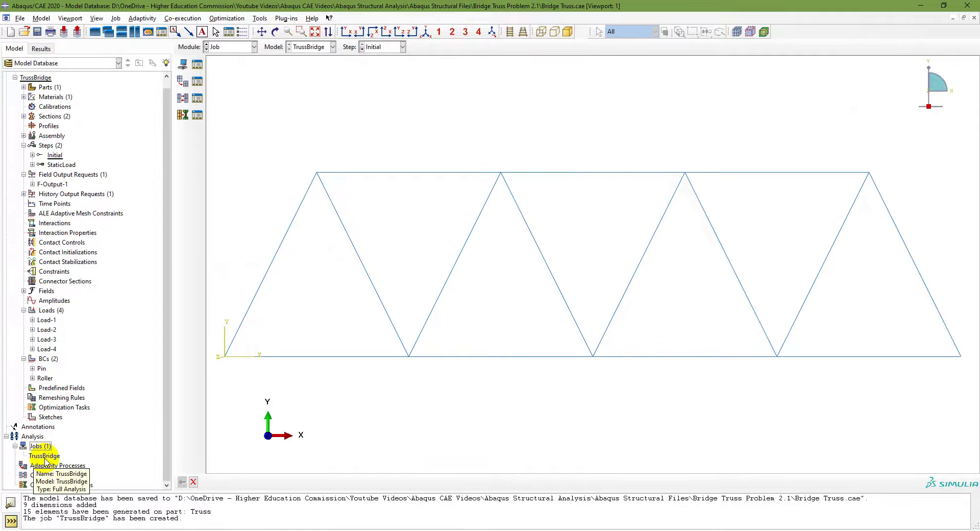
{"action": "left_click", "coordinate": [50, 456]}
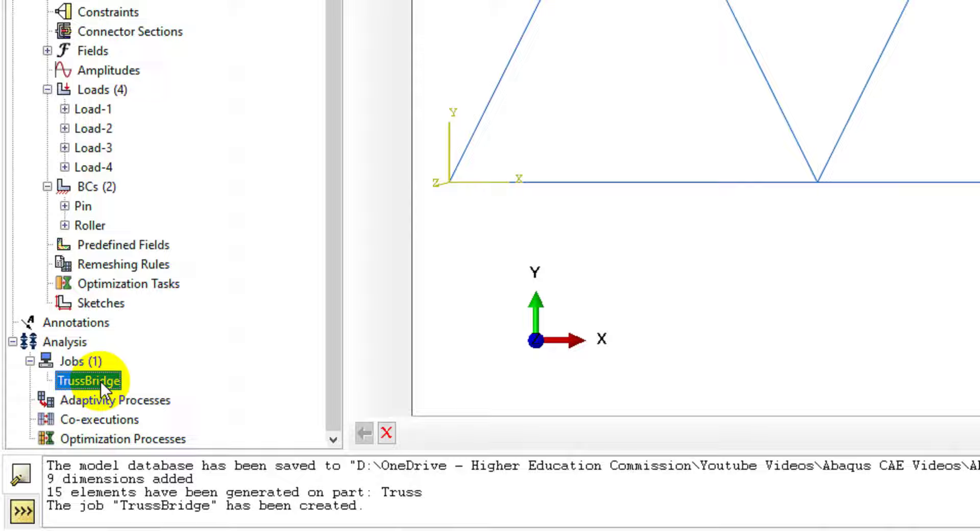
{"action": "right_click", "coordinate": [100, 381]}
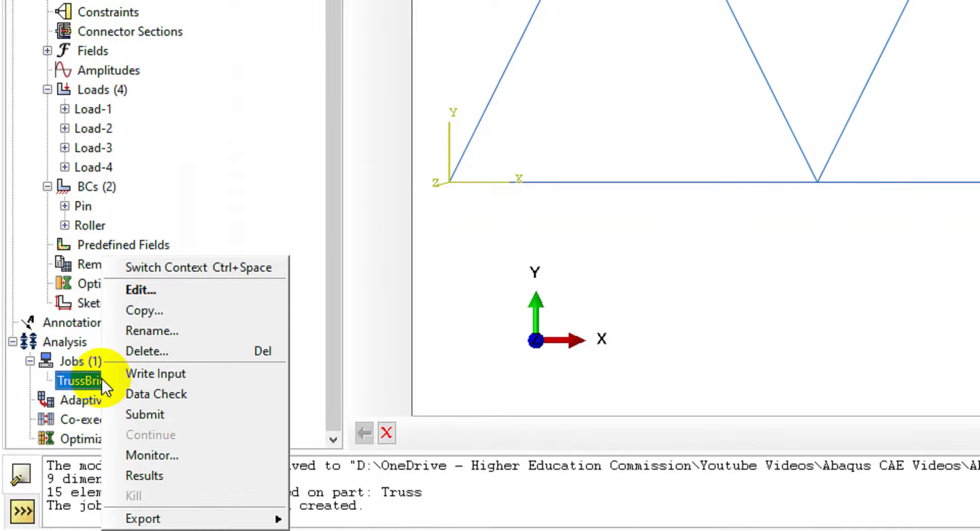
{"action": "left_click", "coordinate": [158, 393]}
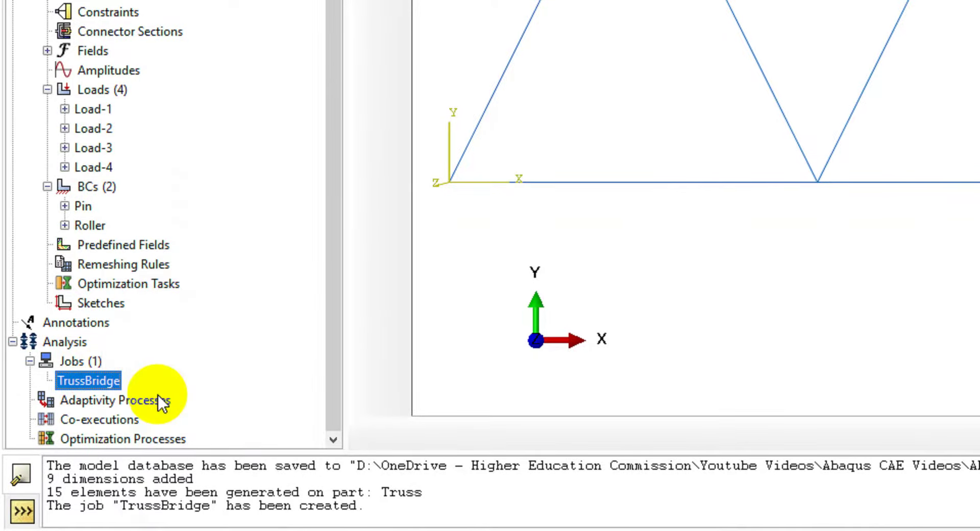
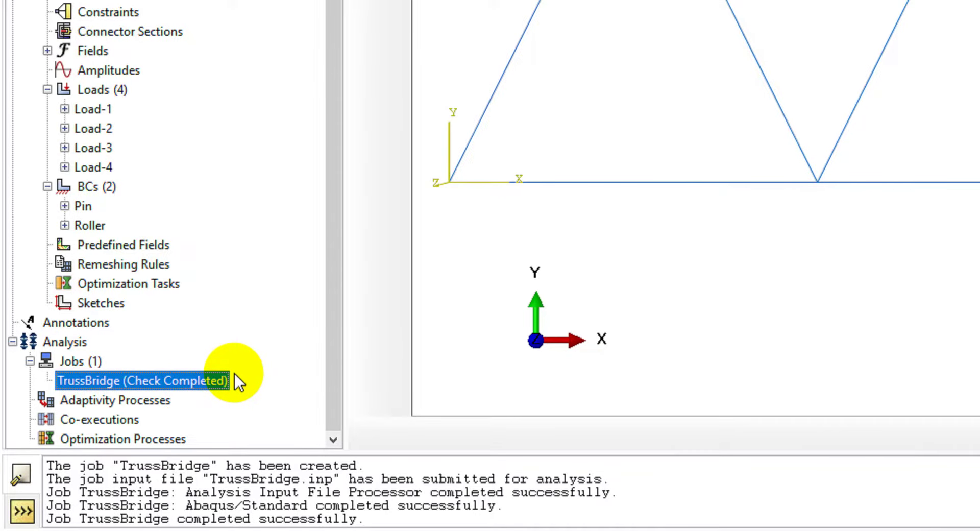
Submit the TrussBridge job for analysis.
{"action": "right_click", "coordinate": [186, 382]}
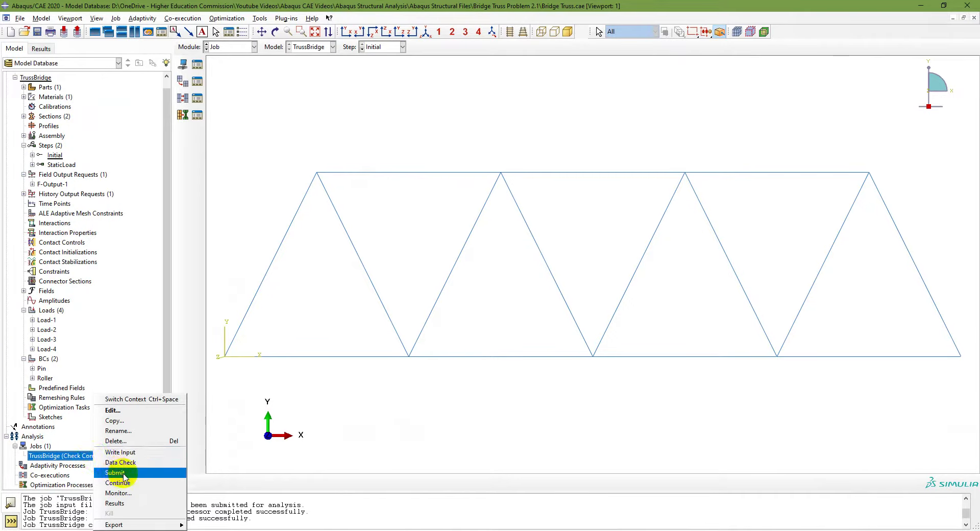
{"action": "left_click", "coordinate": [124, 474]}
{"action": "left_click", "coordinate": [437, 176]}
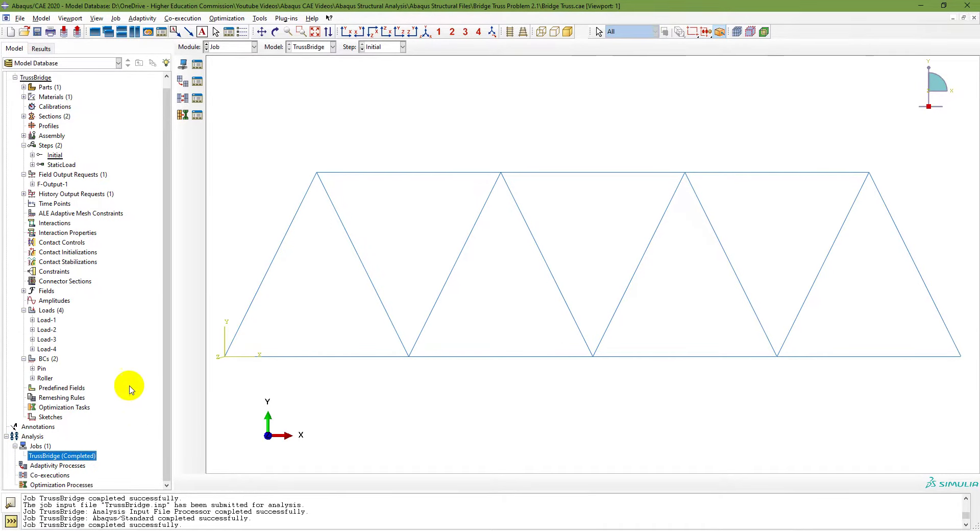
Switch to the PowerPoint workflow slide, reveal the Results stage, and return to Abaqus/CAE.
{"action": "key", "text": "alt+Tab"}
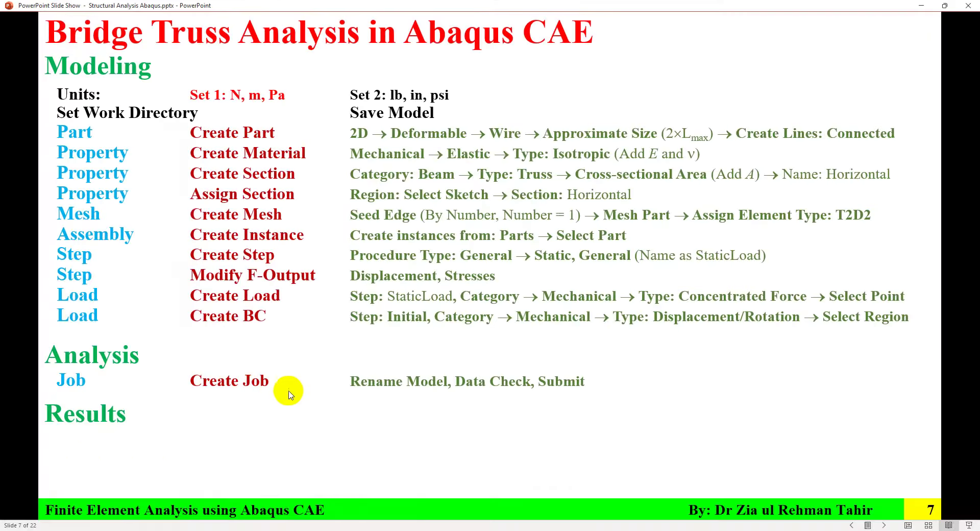
{"action": "left_click", "coordinate": [320, 348]}
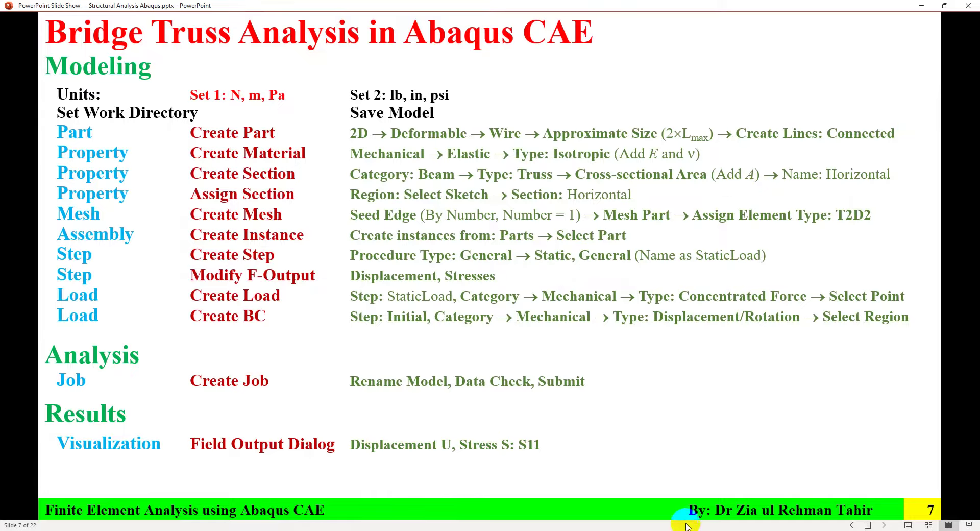
{"action": "key", "text": "alt+Tab"}
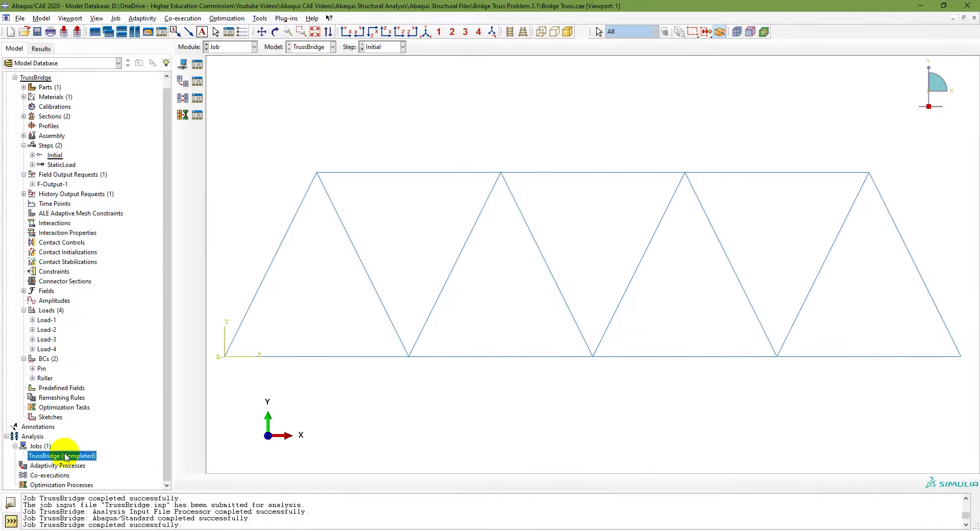
Open the results of the TrussBridge job, then close its TrussBridge.odb output database.
{"action": "right_click", "coordinate": [64, 456]}
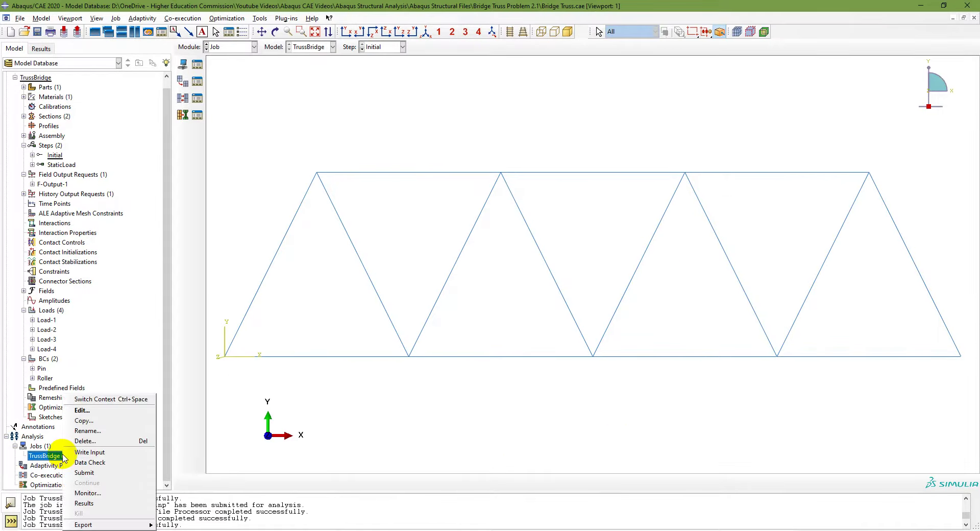
{"action": "left_click", "coordinate": [99, 504]}
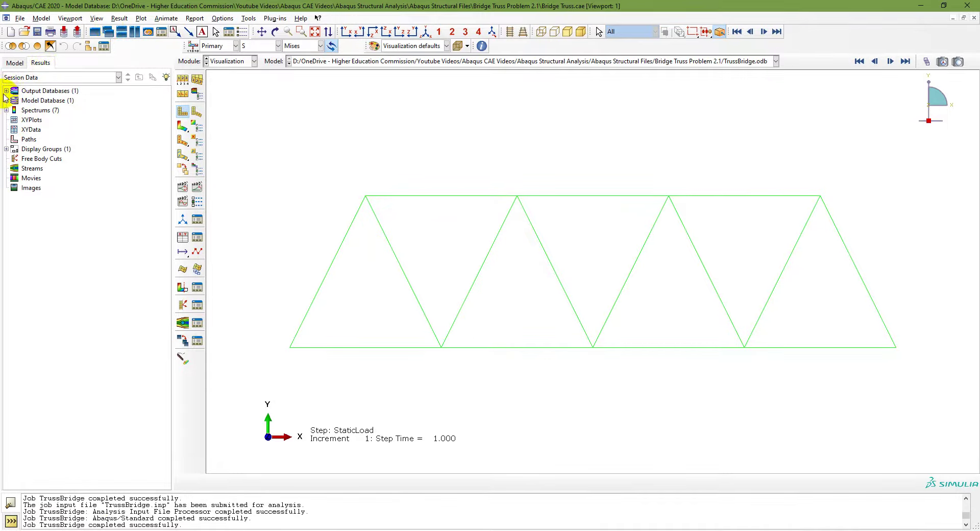
{"action": "right_click", "coordinate": [55, 101]}
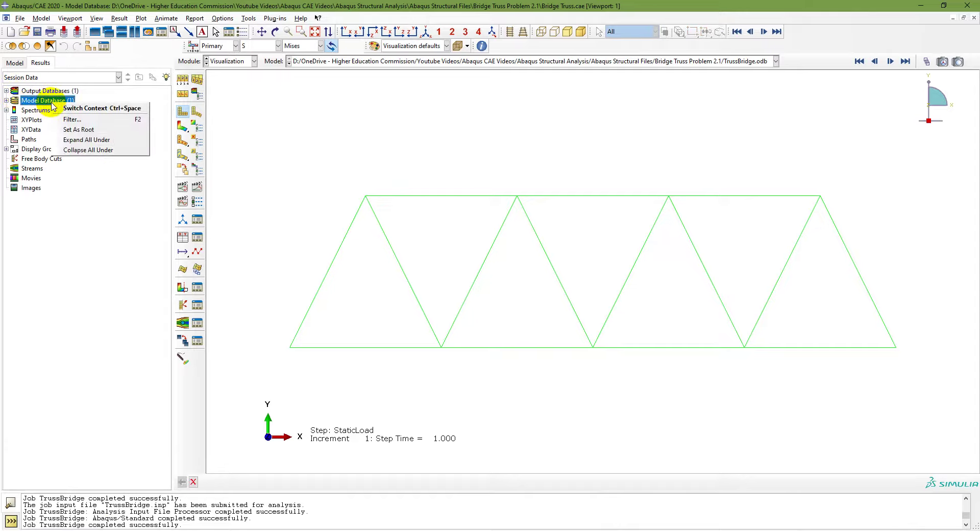
{"action": "left_click", "coordinate": [7, 91]}
{"action": "left_click", "coordinate": [6, 91]}
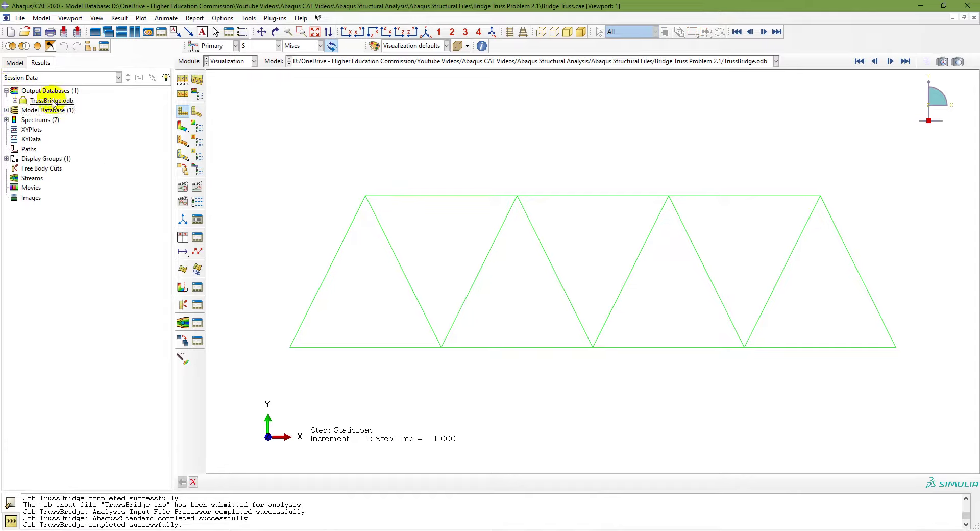
{"action": "right_click", "coordinate": [69, 104]}
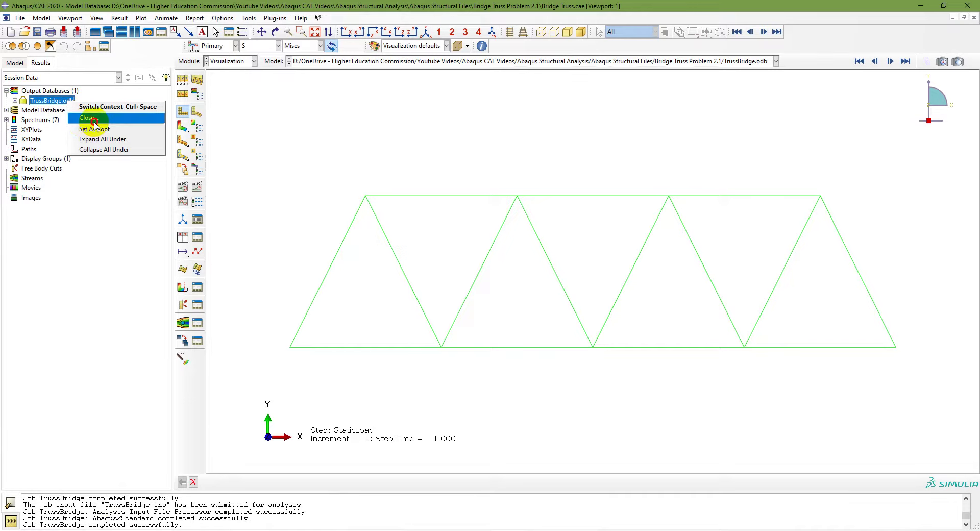
{"action": "left_click", "coordinate": [81, 126]}
Open the TrussBridge.odb output database, filtering the files by Output Database (*.odb).
{"action": "left_click", "coordinate": [21, 18]}
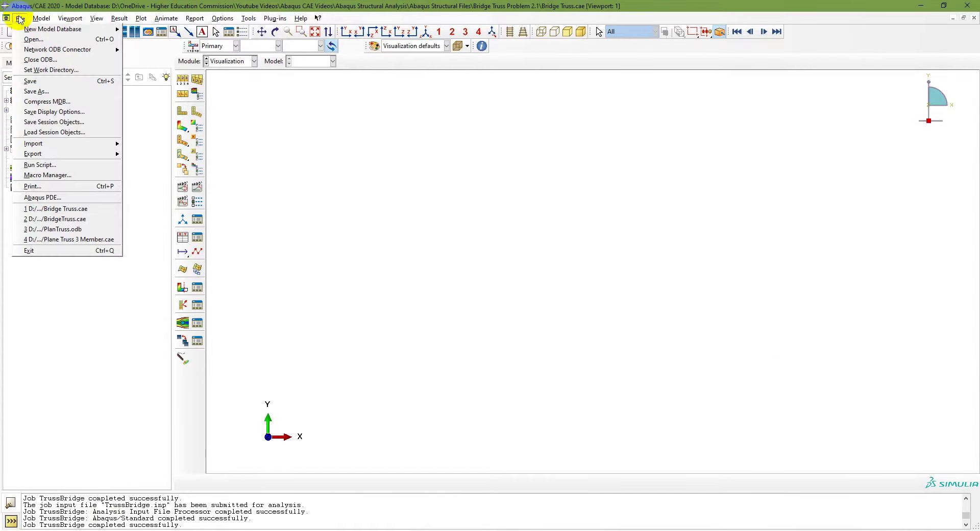
{"action": "left_click", "coordinate": [39, 40]}
{"action": "left_click", "coordinate": [552, 292]}
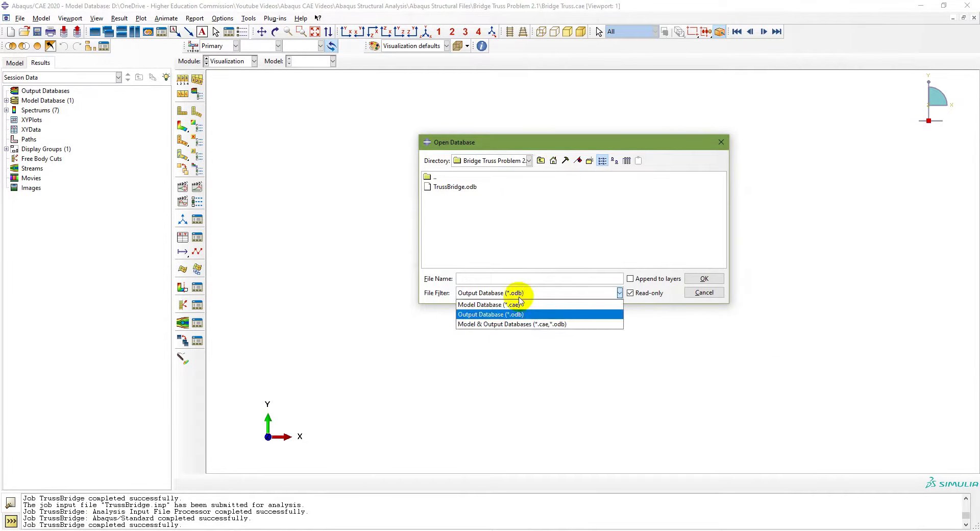
{"action": "left_click", "coordinate": [526, 314]}
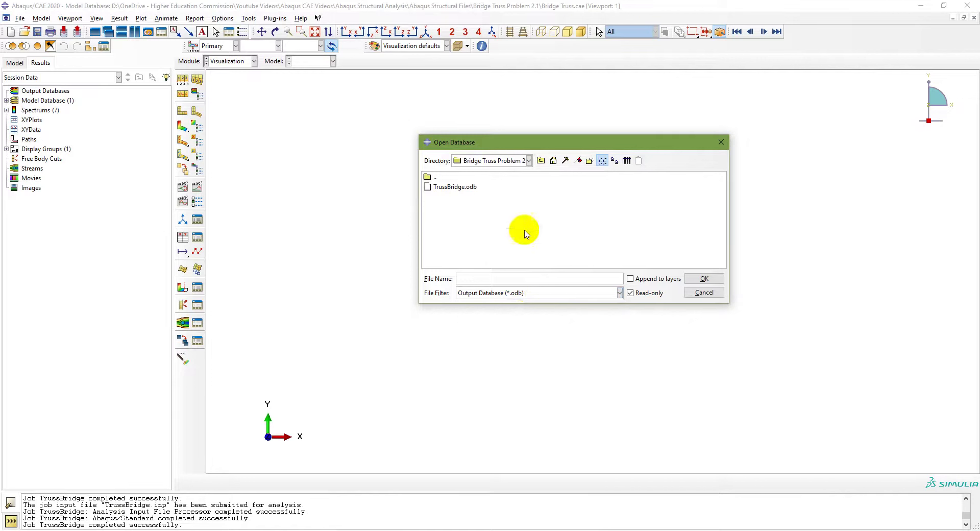
{"action": "left_click", "coordinate": [453, 187]}
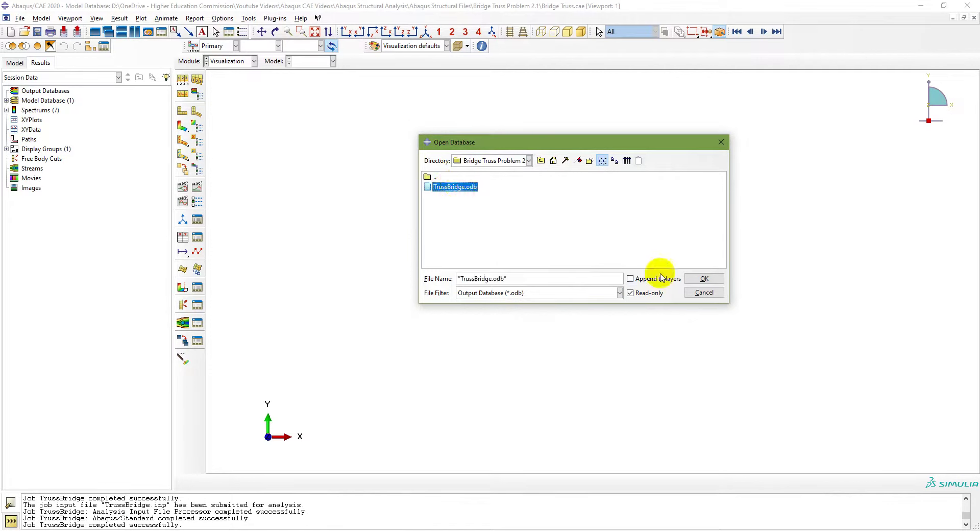
{"action": "left_click", "coordinate": [705, 278]}
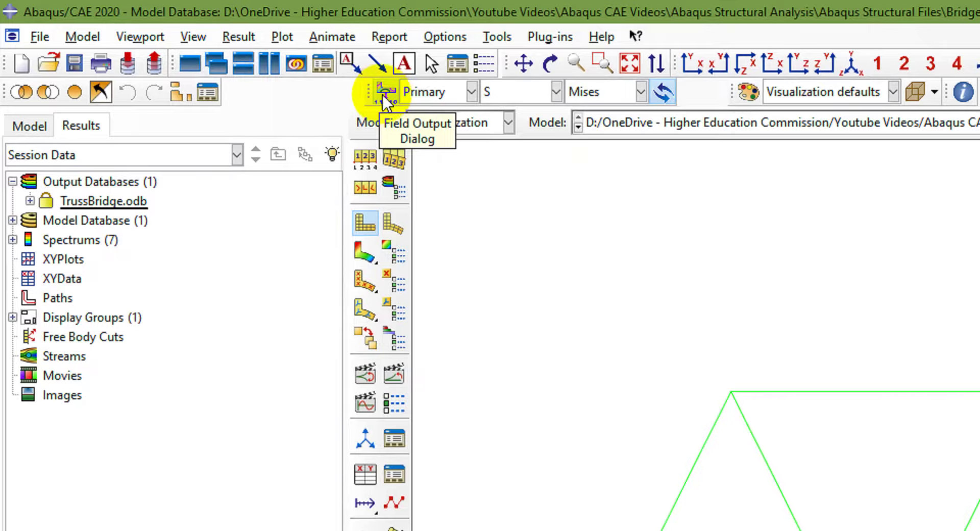
Plot the displacement U magnitude on the deformed truss, followed by its U1 and U2 components.
{"action": "left_click", "coordinate": [510, 93]}
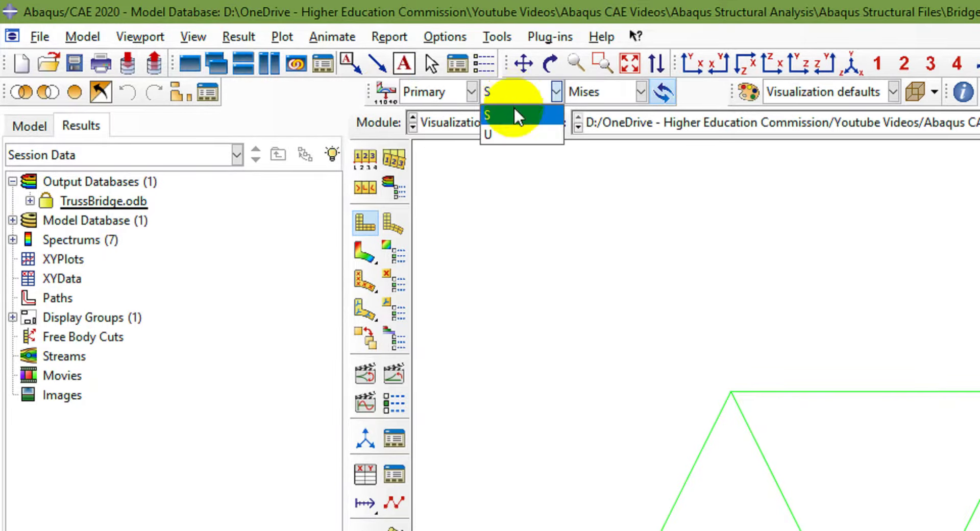
{"action": "left_click", "coordinate": [509, 134]}
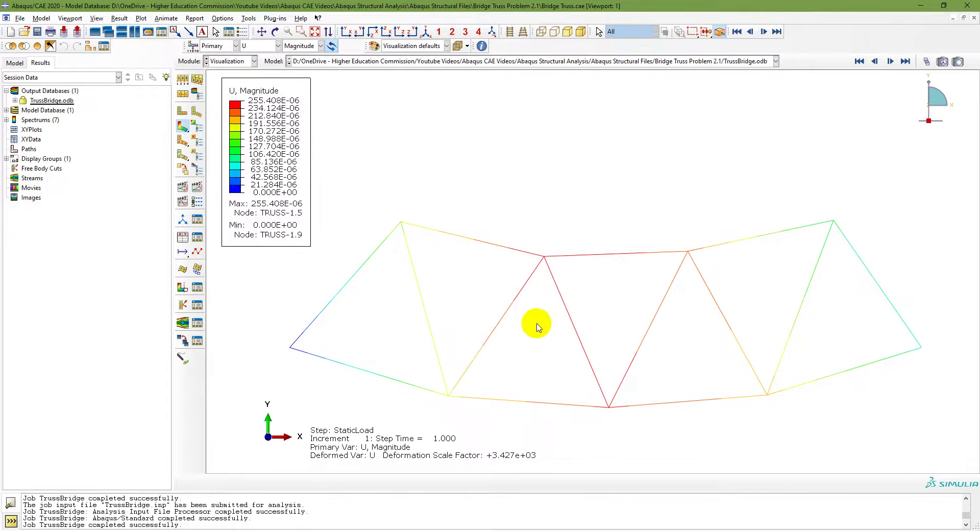
{"action": "left_click", "coordinate": [306, 46]}
{"action": "left_click", "coordinate": [294, 68]}
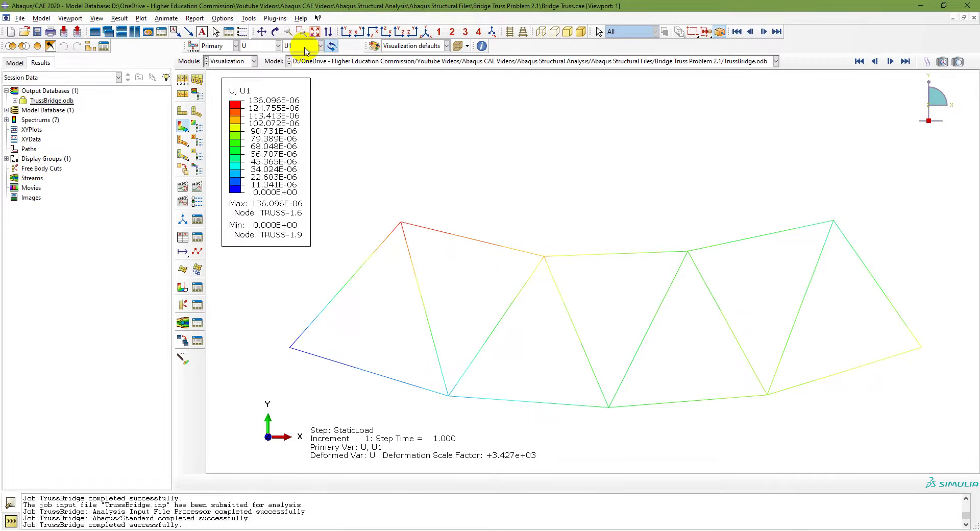
{"action": "left_click", "coordinate": [306, 47]}
{"action": "left_click", "coordinate": [299, 76]}
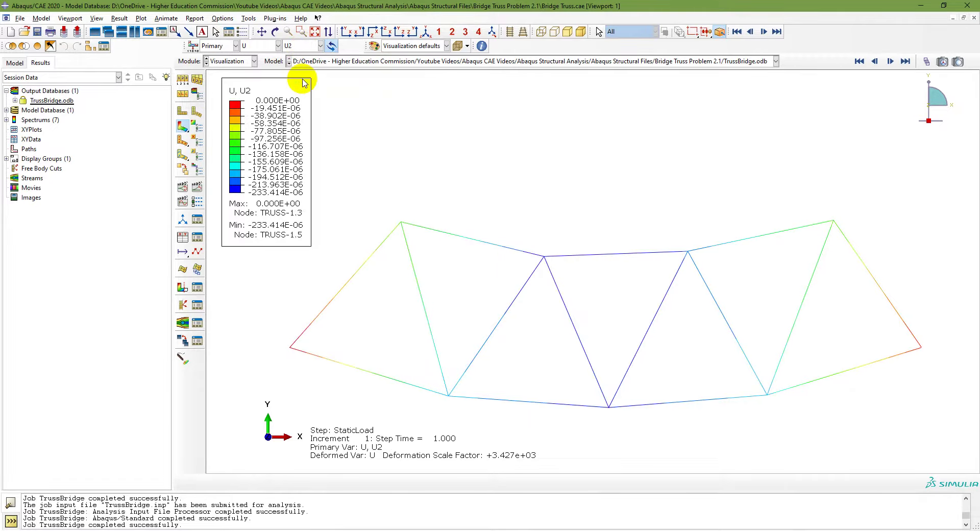
Switch the contour plot to stress S with the S11 component.
{"action": "left_click", "coordinate": [277, 47]}
{"action": "left_click", "coordinate": [262, 58]}
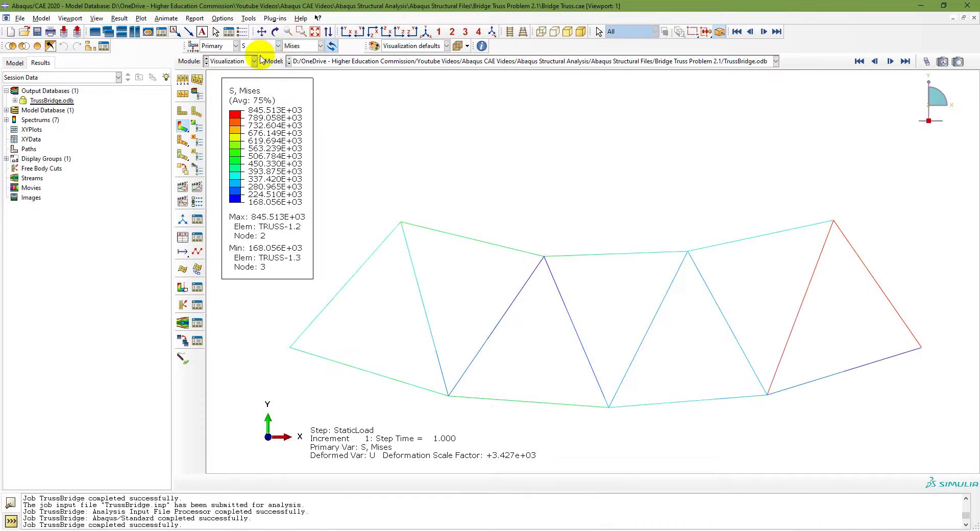
{"action": "left_click", "coordinate": [301, 47]}
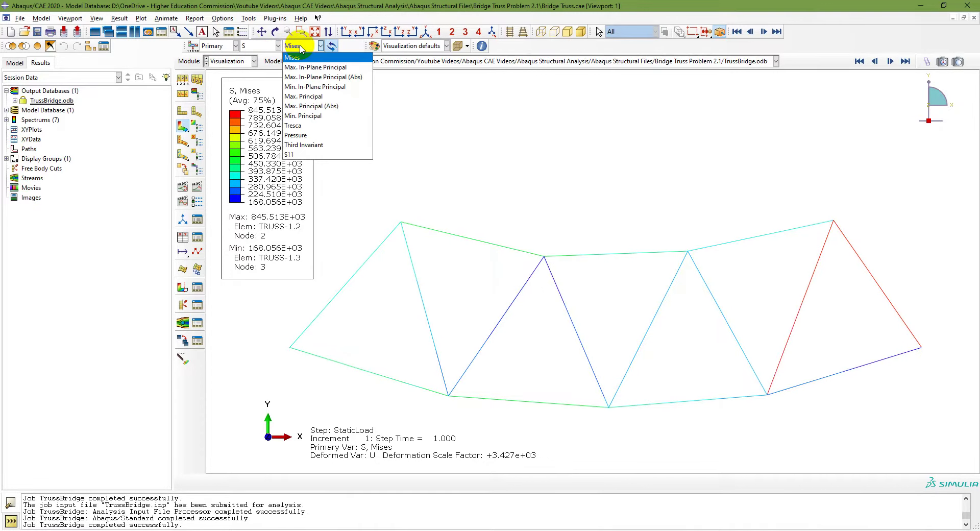
{"action": "left_click", "coordinate": [321, 160]}
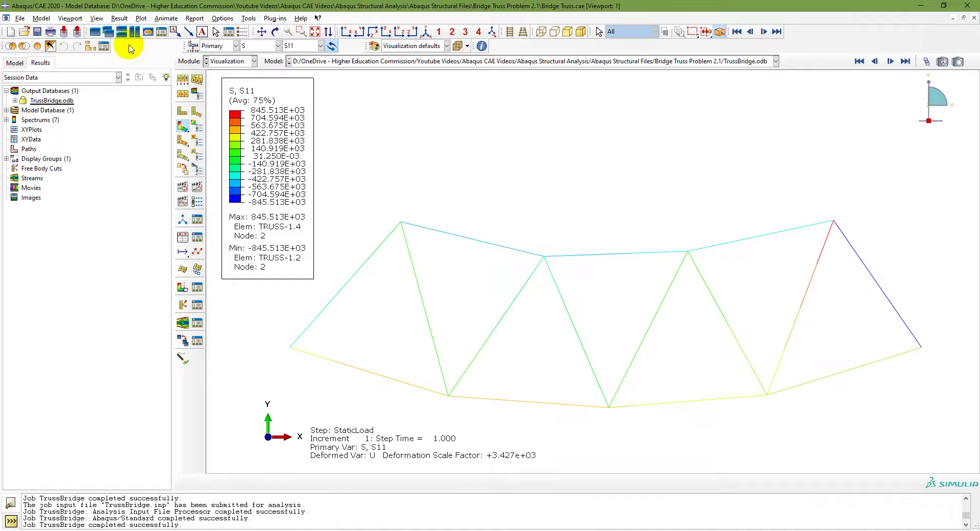
Render the truss beam profiles at scale factor 1 in the ODB display options and inspect the truss in isometric and front views.
{"action": "left_click", "coordinate": [97, 18]}
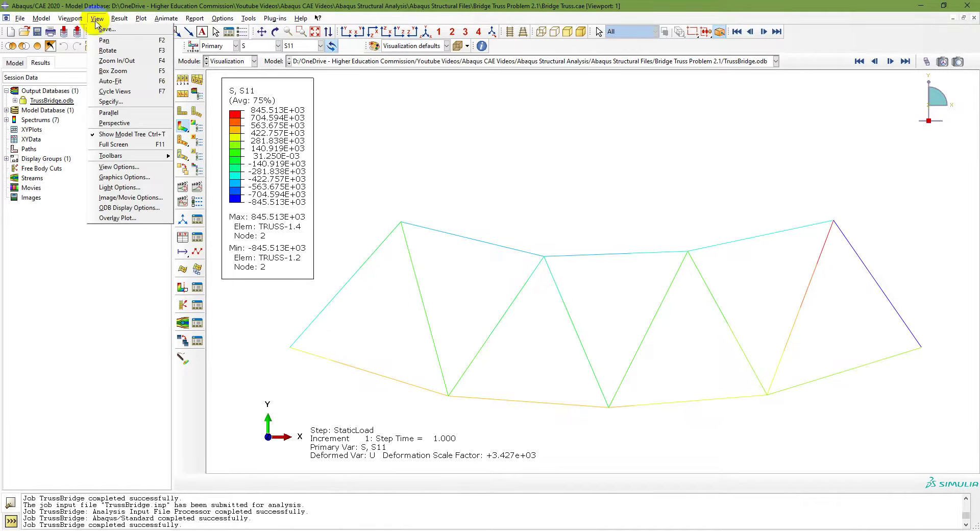
{"action": "left_click", "coordinate": [121, 208]}
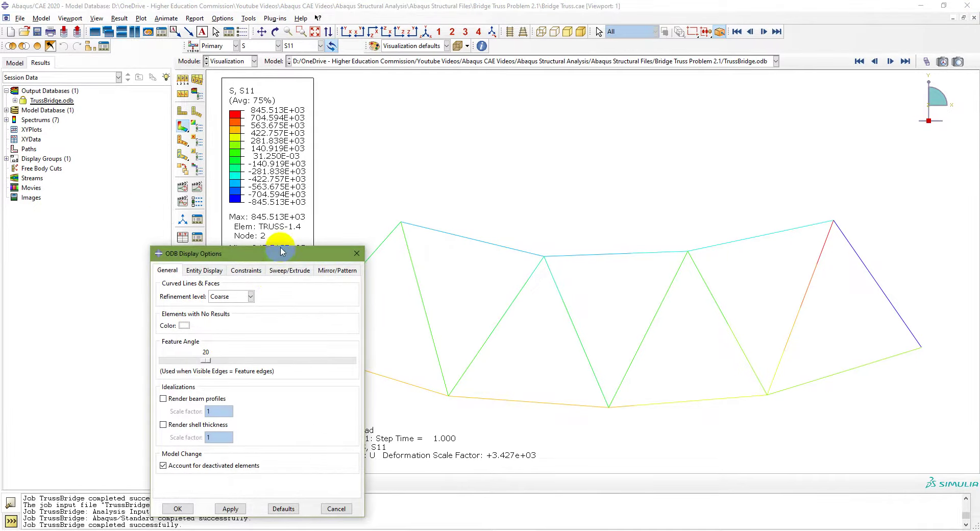
{"action": "left_click_drag", "start_coordinate": [280, 251], "coordinate": [332, 162]}
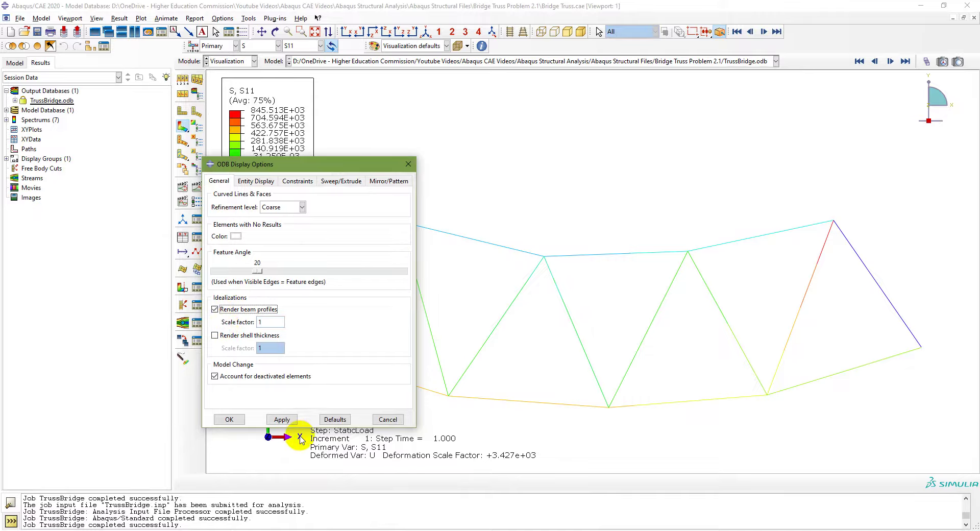
{"action": "left_click", "coordinate": [282, 419]}
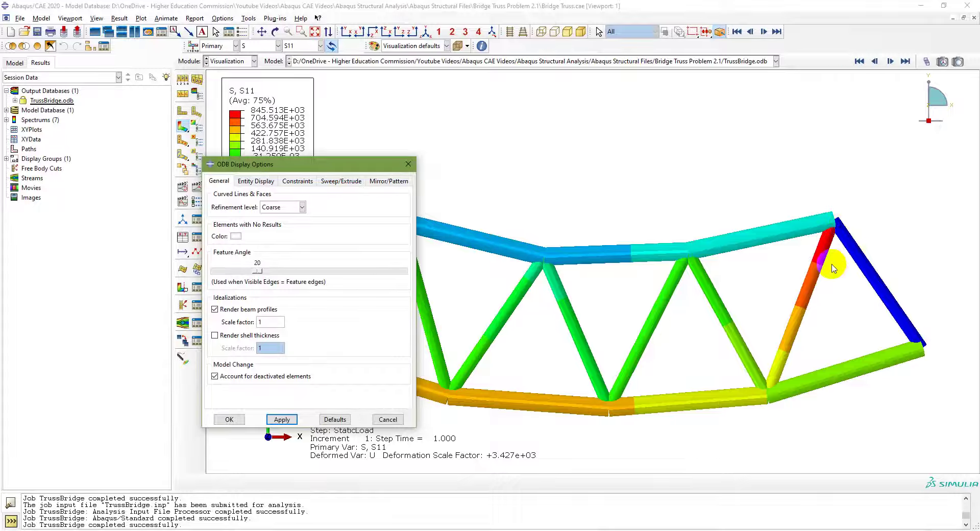
{"action": "left_click", "coordinate": [427, 31]}
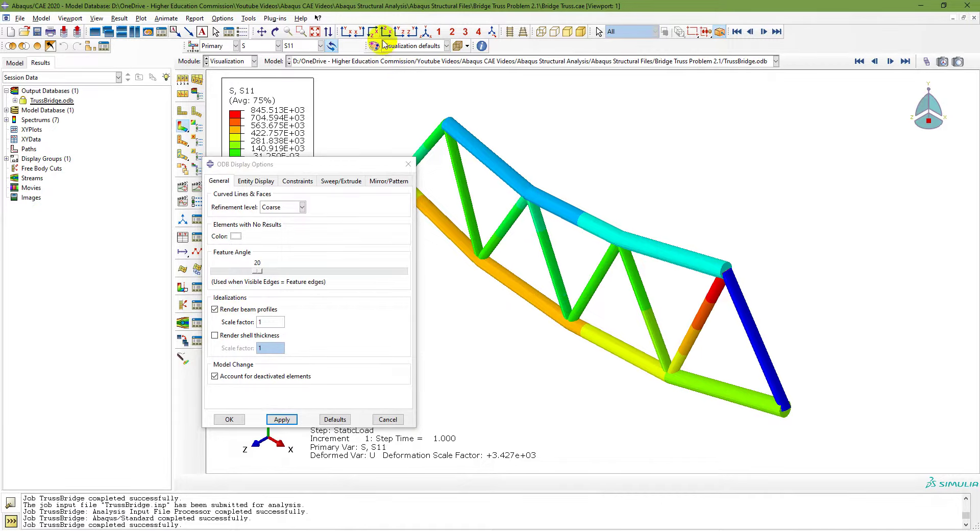
{"action": "left_click", "coordinate": [328, 31]}
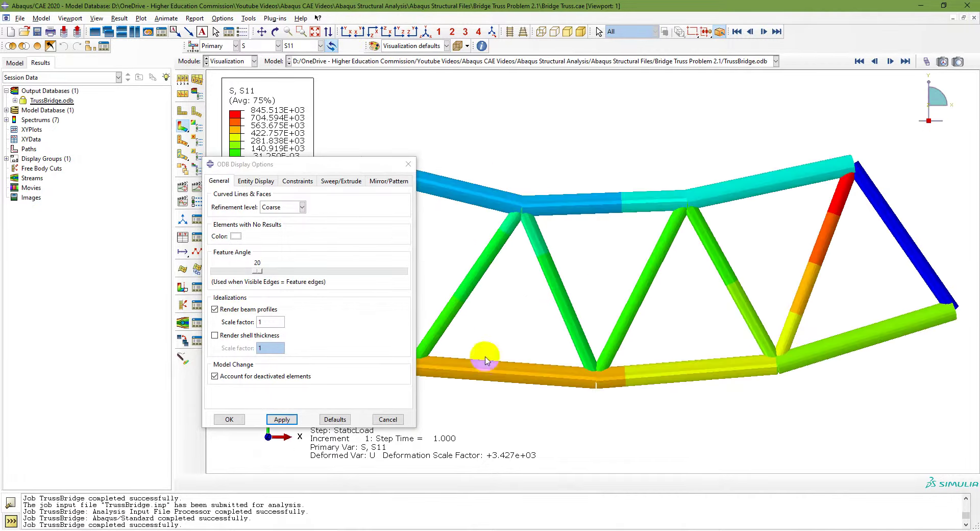
{"action": "left_click", "coordinate": [285, 421]}
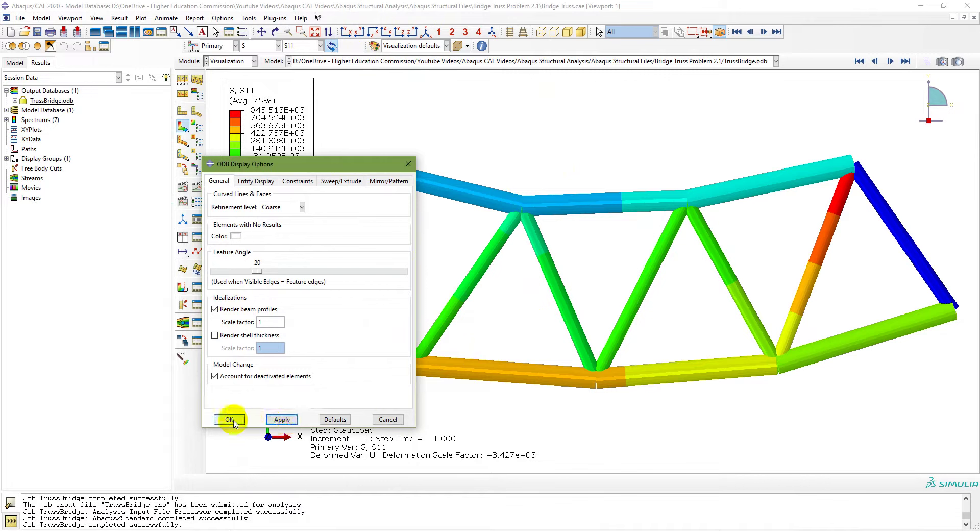
Turn off beam profile rendering in the ODB display options.
{"action": "left_click", "coordinate": [215, 308]}
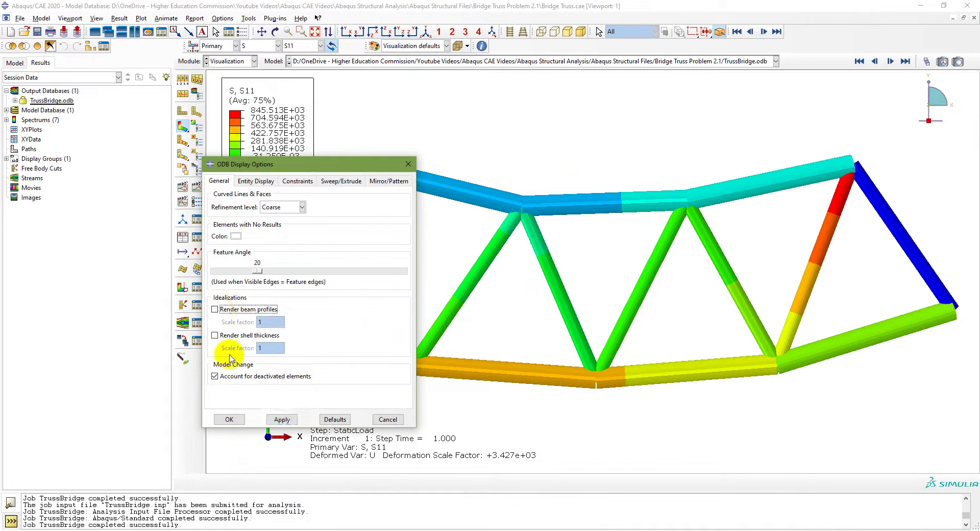
{"action": "left_click", "coordinate": [281, 419]}
{"action": "left_click", "coordinate": [229, 419]}
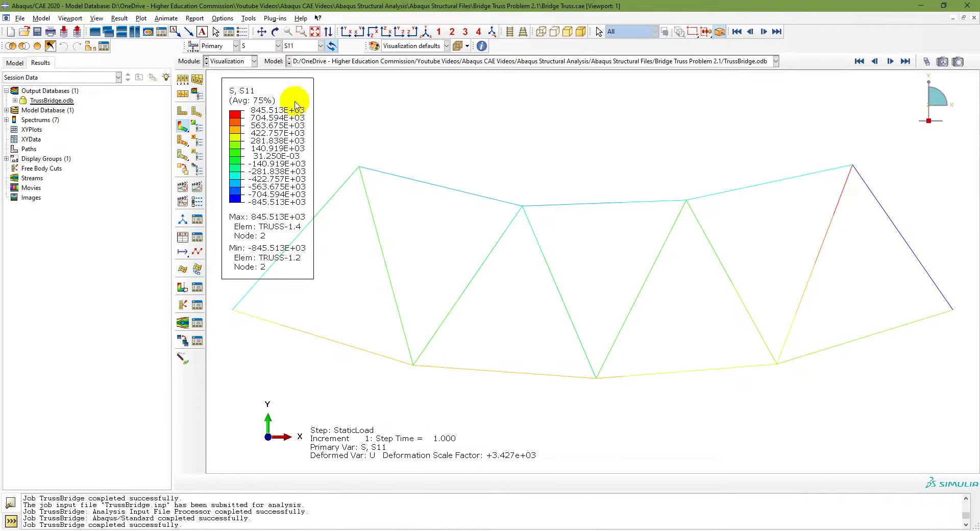
Show element labels and node labels on the truss plot through the common plot options.
{"action": "left_click", "coordinate": [182, 80]}
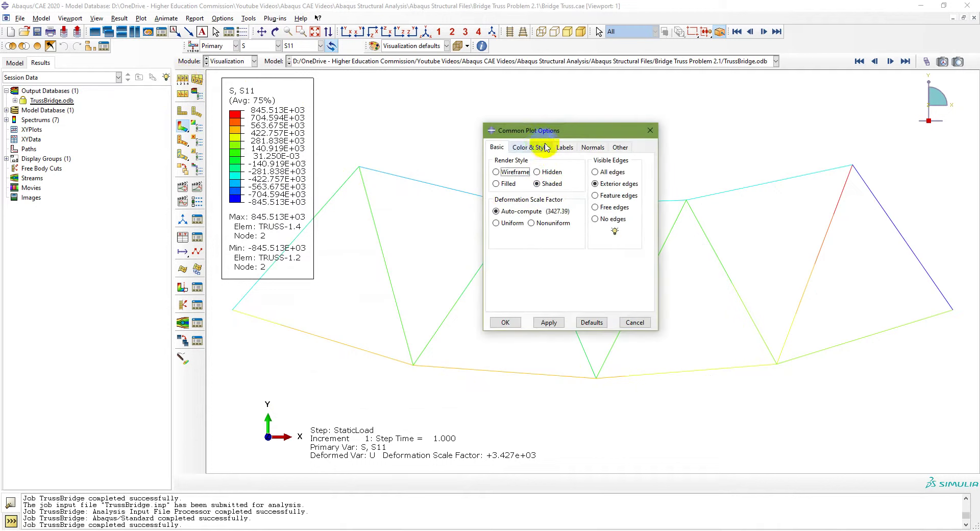
{"action": "left_click", "coordinate": [564, 147]}
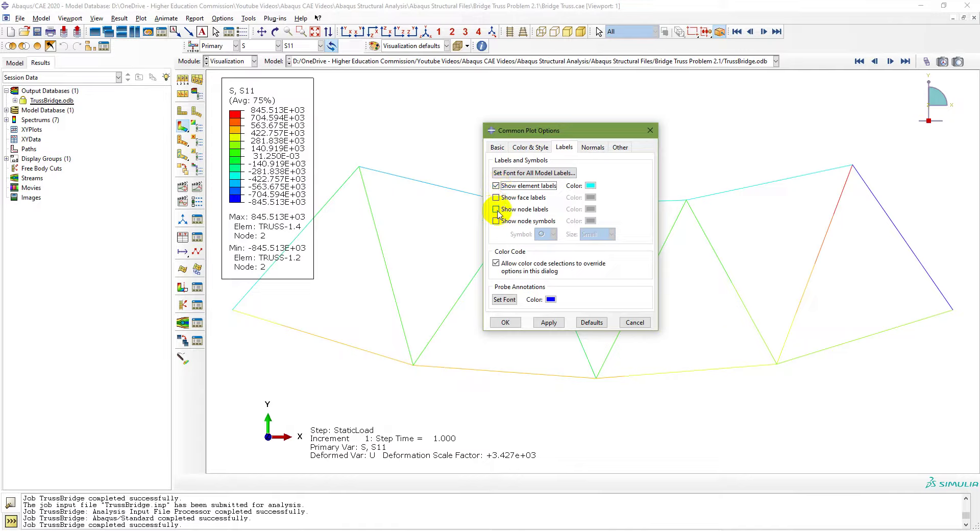
{"action": "left_click", "coordinate": [549, 322]}
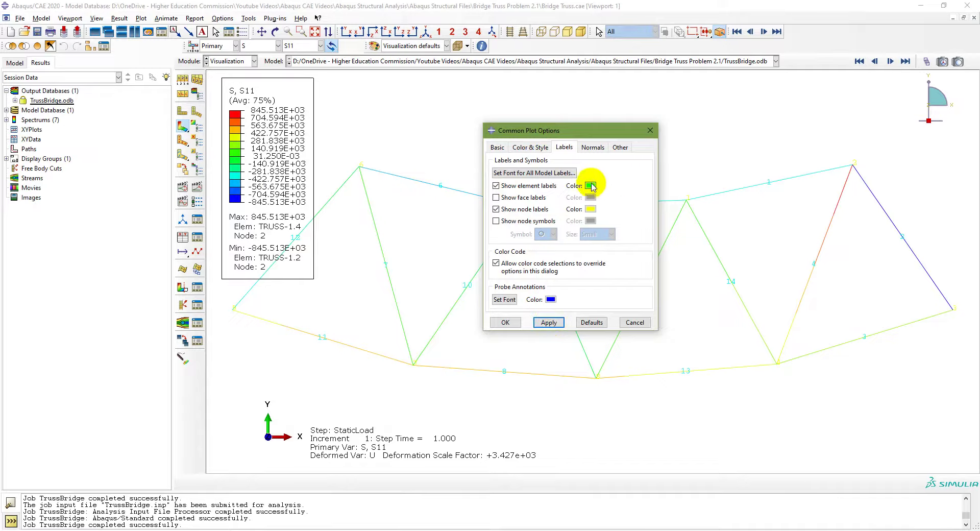
Set the element label colour to black and the node label colour to red in the common plot options.
{"action": "left_click", "coordinate": [590, 185]}
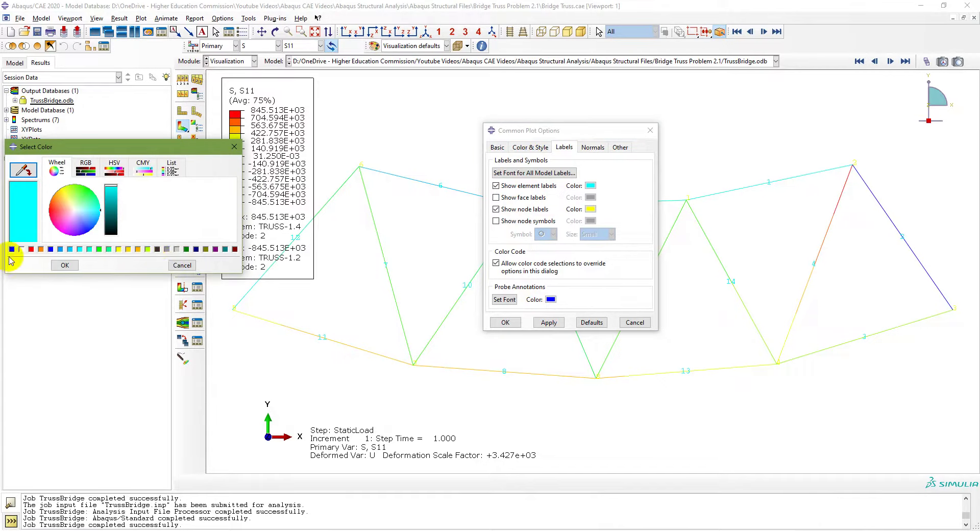
{"action": "left_click", "coordinate": [11, 249]}
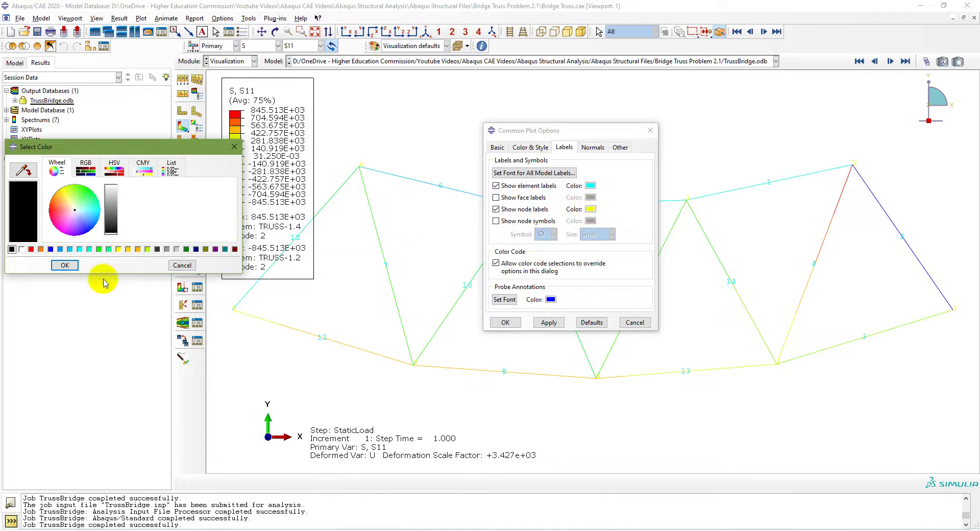
{"action": "left_click", "coordinate": [65, 265]}
{"action": "left_click", "coordinate": [591, 209]}
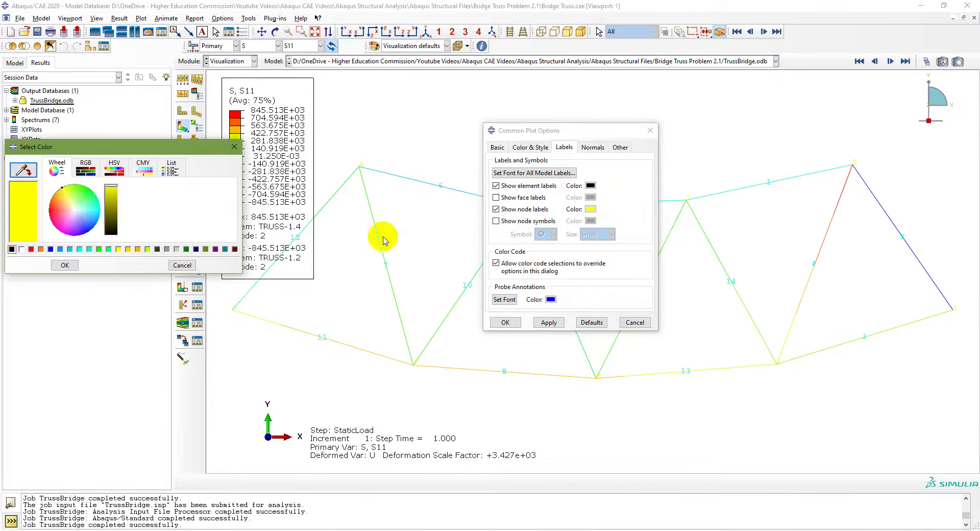
{"action": "left_click", "coordinate": [31, 249]}
{"action": "left_click", "coordinate": [65, 265]}
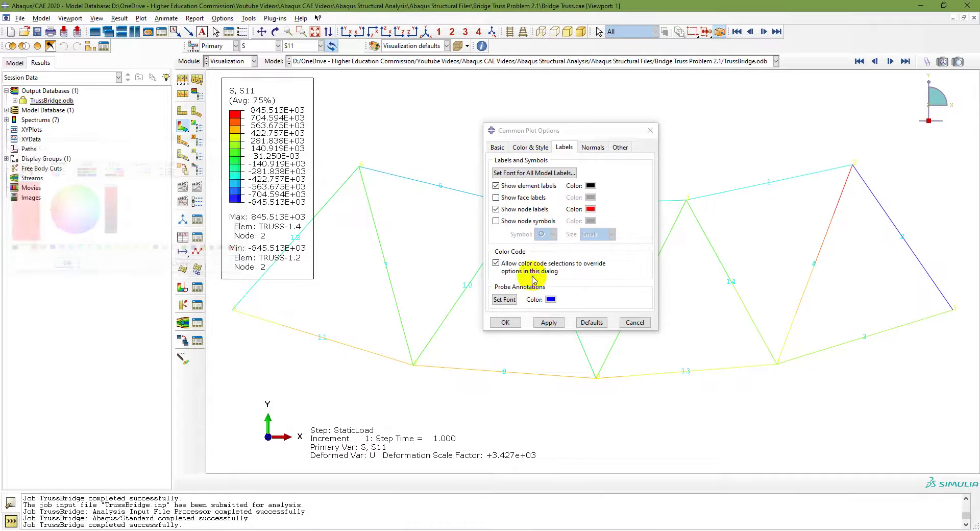
{"action": "left_click", "coordinate": [548, 322]}
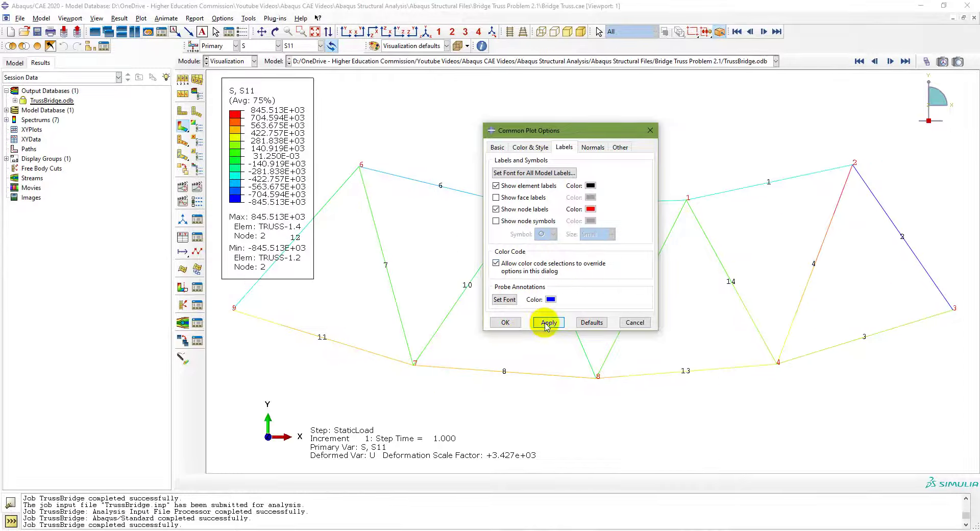
{"action": "left_click", "coordinate": [645, 323]}
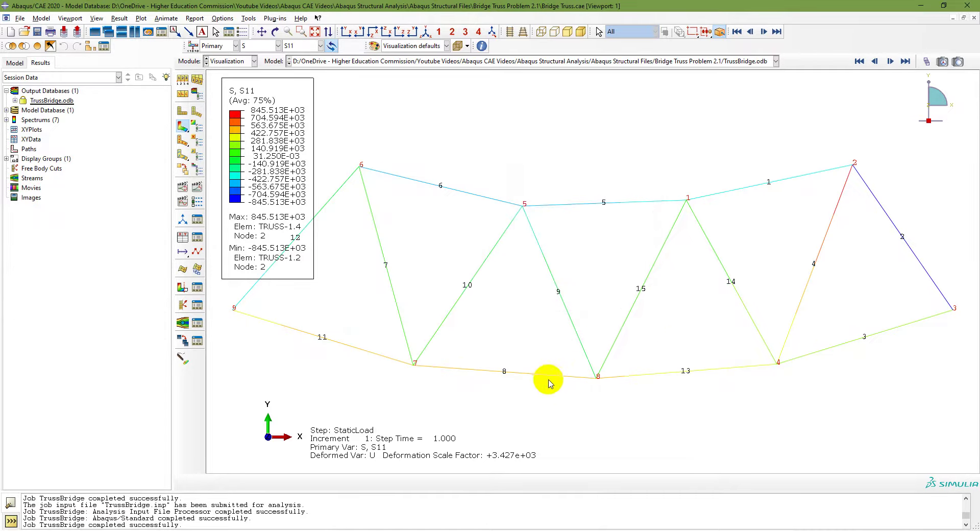
Switch the contour plot to displacement U with the U1 component.
{"action": "left_click", "coordinate": [255, 46]}
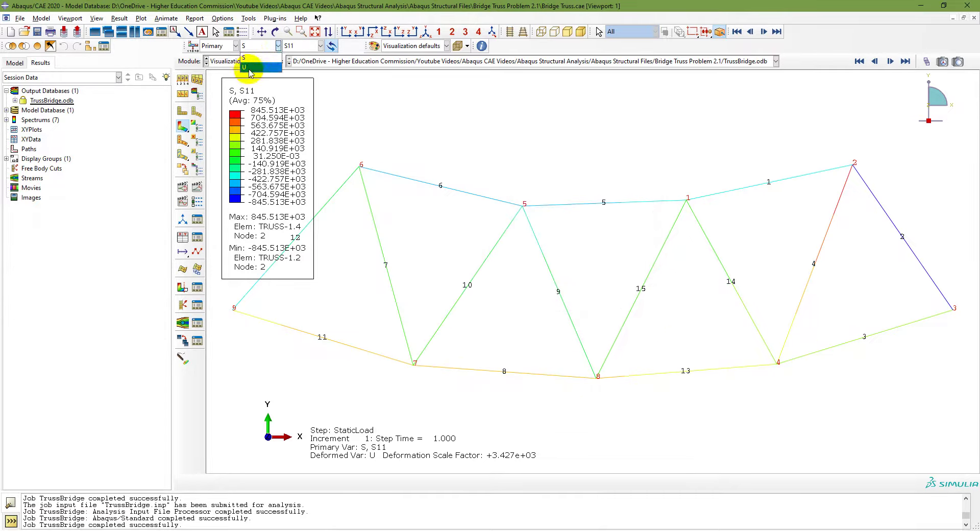
{"action": "left_click", "coordinate": [253, 61]}
{"action": "left_click", "coordinate": [302, 46]}
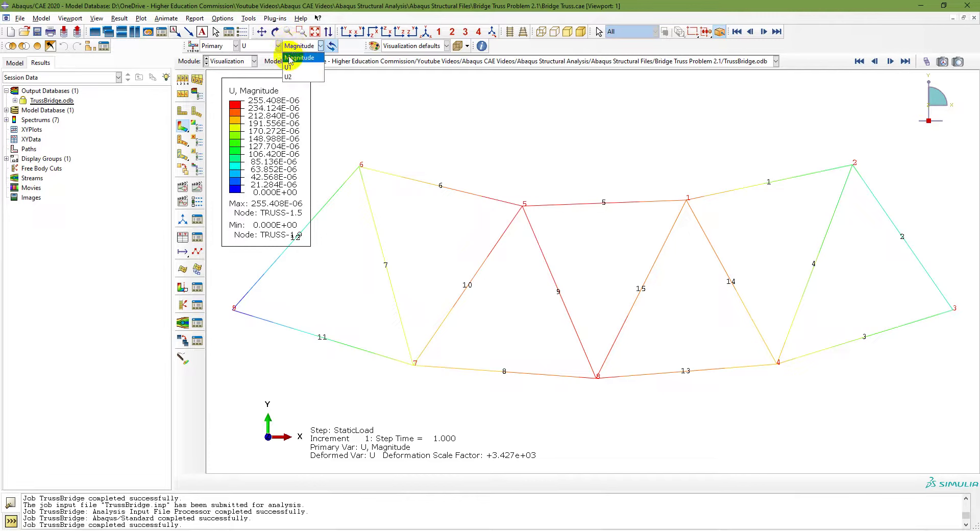
{"action": "left_click", "coordinate": [293, 67]}
{"action": "key", "text": "alt+Tab"}
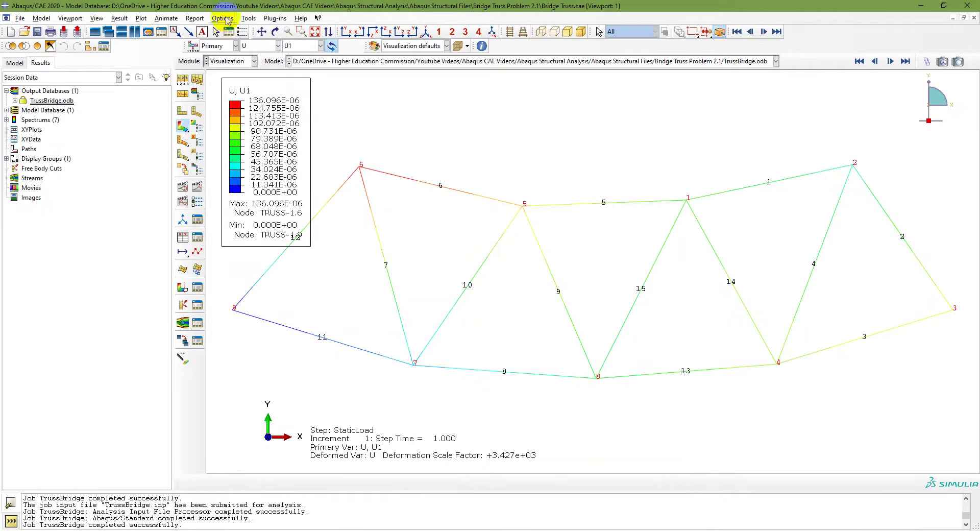
{"action": "left_click", "coordinate": [249, 19]}
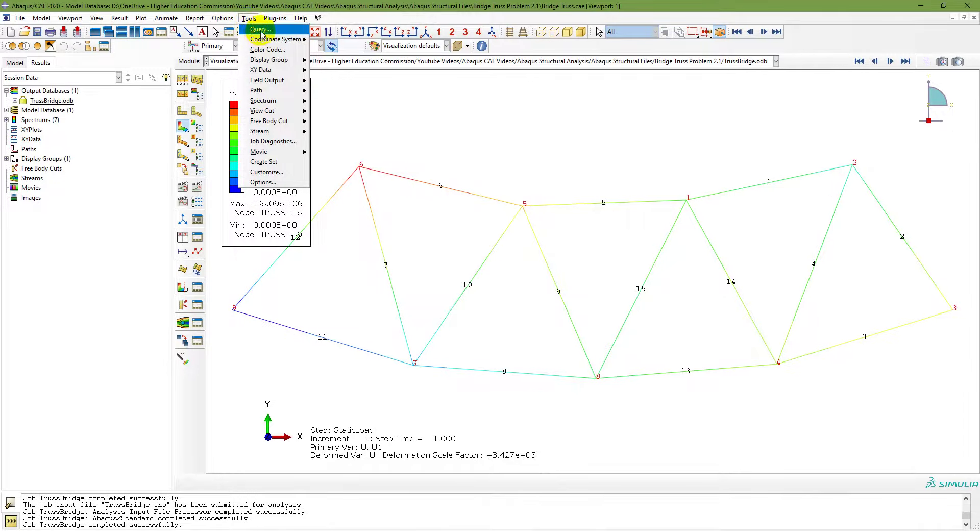
{"action": "left_click", "coordinate": [263, 34]}
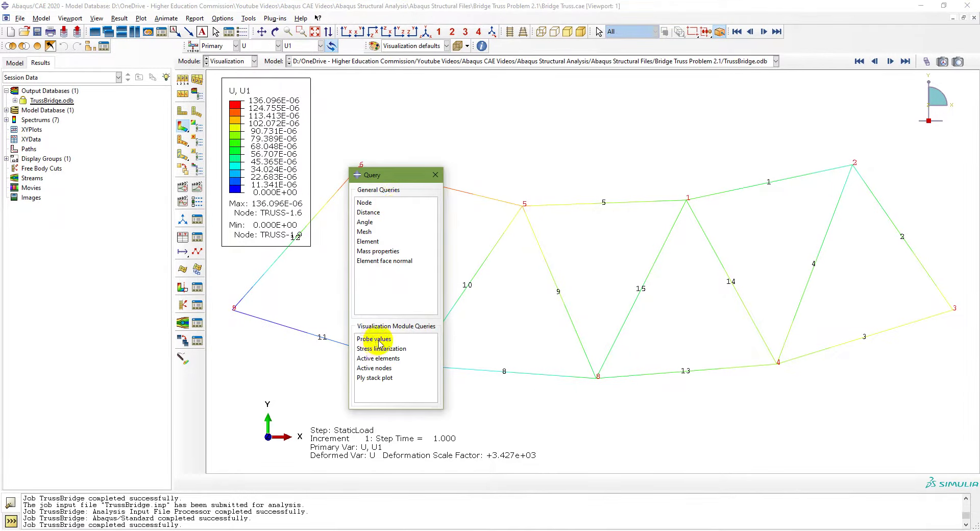
{"action": "left_click", "coordinate": [377, 340]}
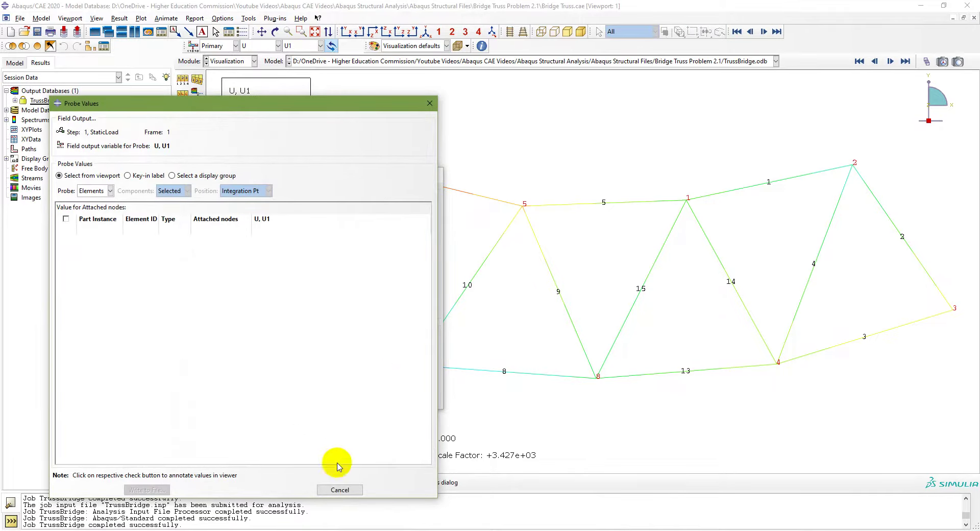
{"action": "left_click", "coordinate": [339, 489]}
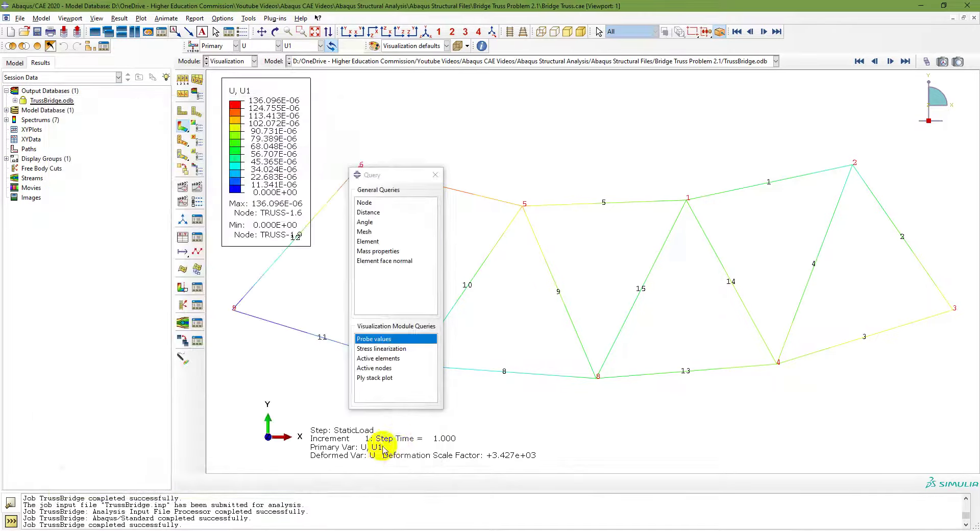
{"action": "left_click", "coordinate": [437, 173]}
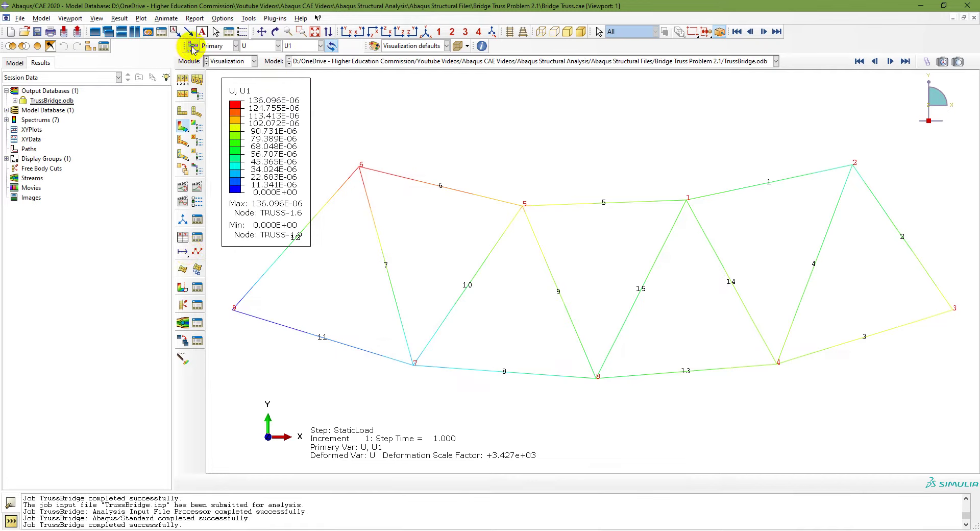
Set the displacement contour to Magnitude and open the probe values query.
{"action": "left_click", "coordinate": [304, 45]}
{"action": "left_click", "coordinate": [301, 53]}
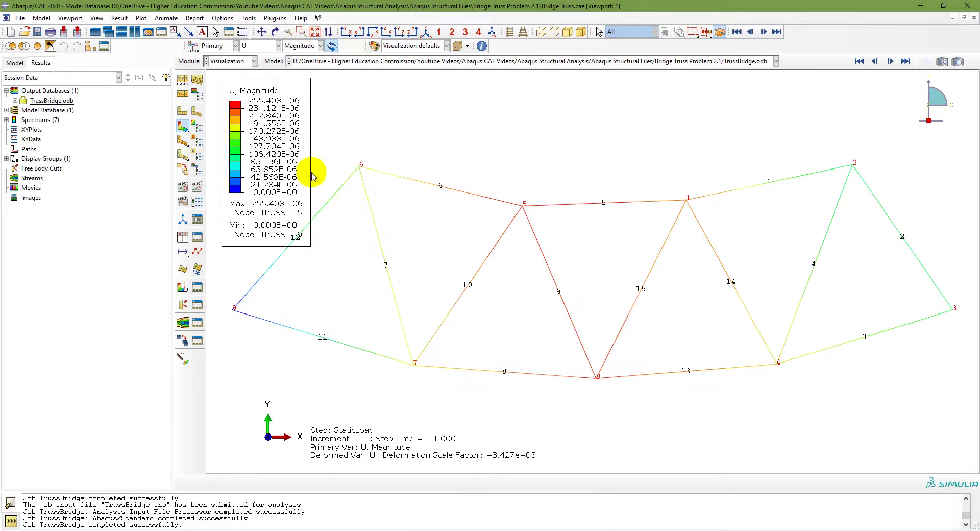
{"action": "left_click", "coordinate": [182, 360]}
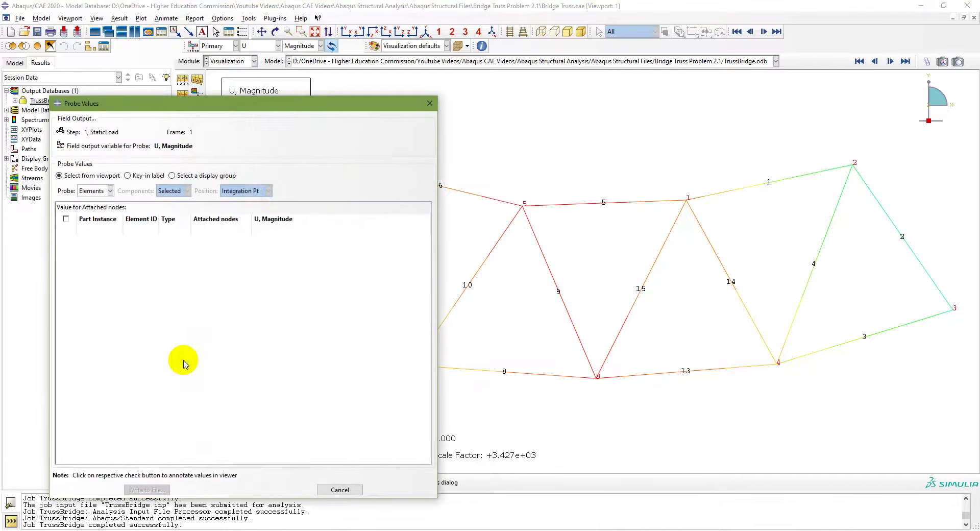
{"action": "left_click_drag", "start_coordinate": [286, 109], "coordinate": [355, 99]}
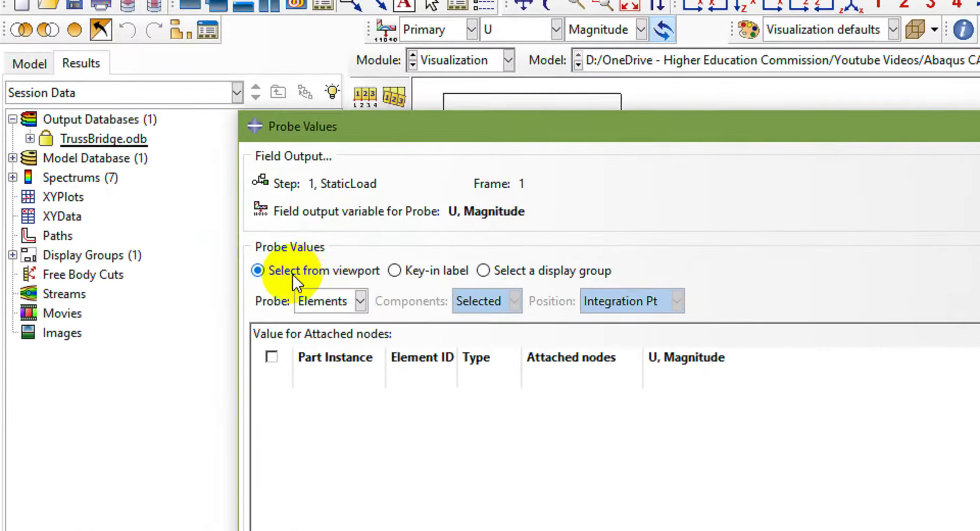
Probe all displacement components at the nodes of the All display group.
{"action": "left_click", "coordinate": [485, 271]}
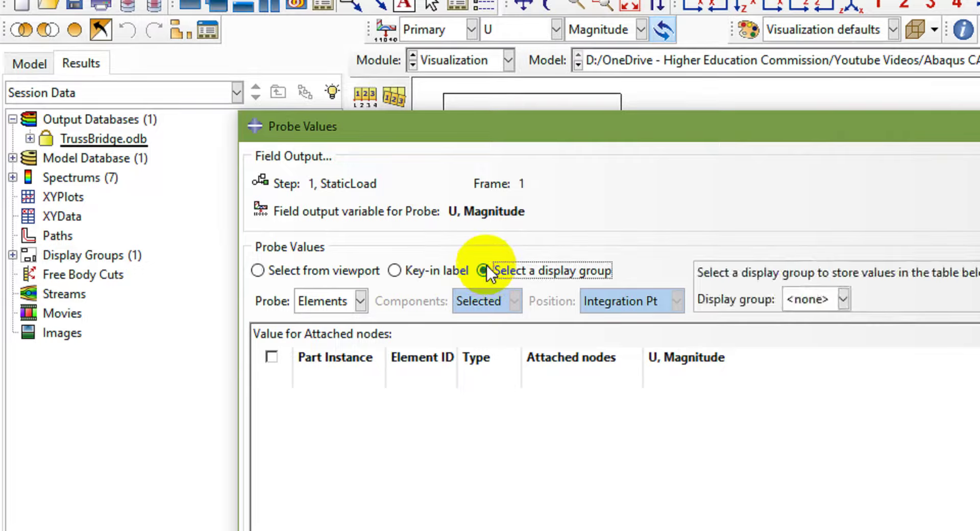
{"action": "left_click", "coordinate": [360, 302]}
{"action": "left_click", "coordinate": [335, 319]}
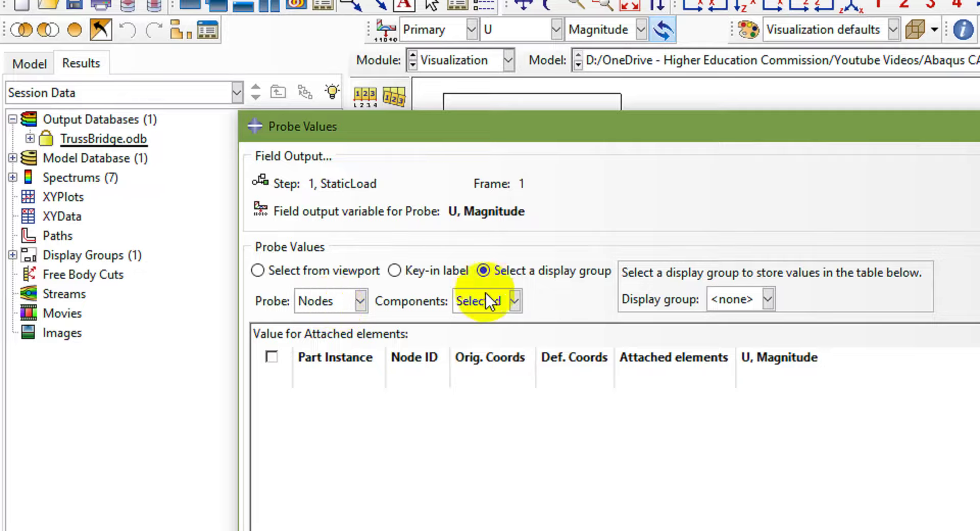
{"action": "left_click", "coordinate": [515, 301]}
{"action": "left_click", "coordinate": [470, 349]}
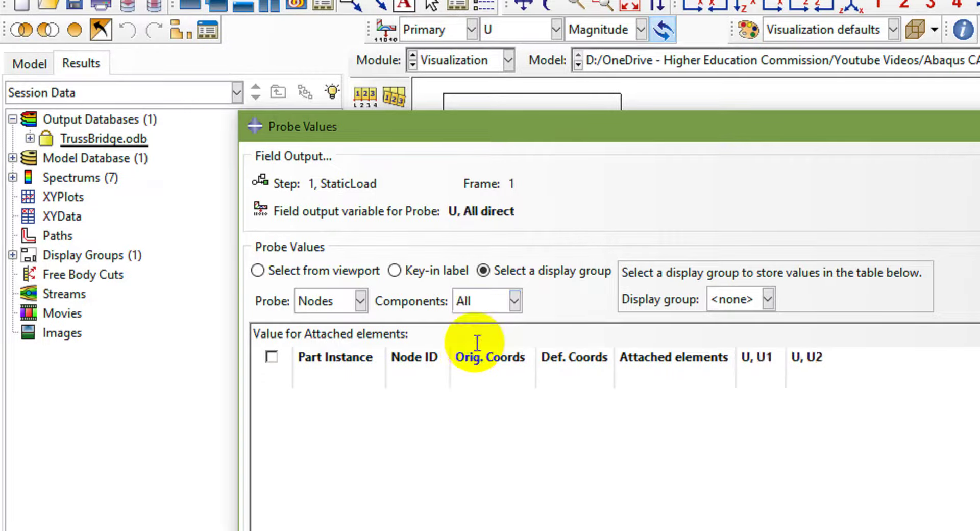
{"action": "left_click", "coordinate": [756, 300]}
{"action": "left_click", "coordinate": [731, 341]}
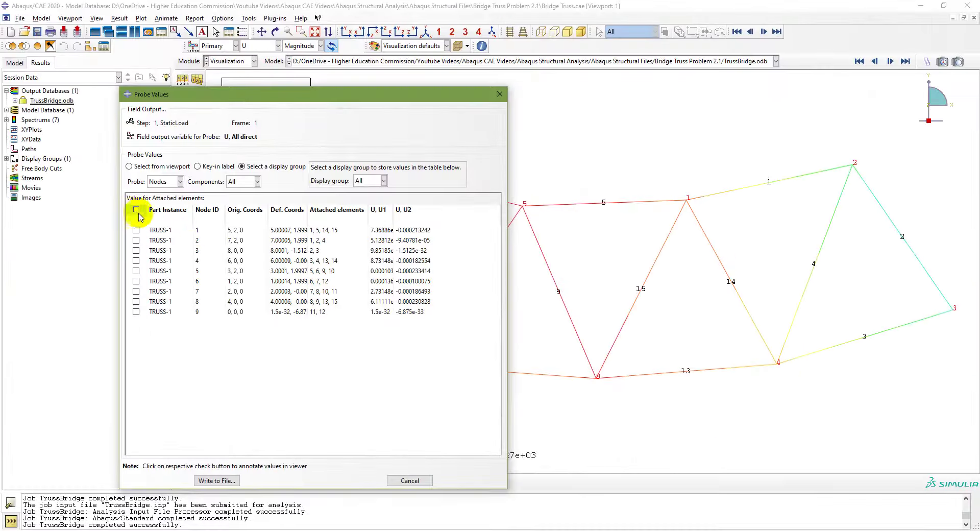
Annotate every node of the truss with its probed displacement values and examine the annotations up close.
{"action": "left_click_drag", "start_coordinate": [375, 97], "coordinate": [279, 115]}
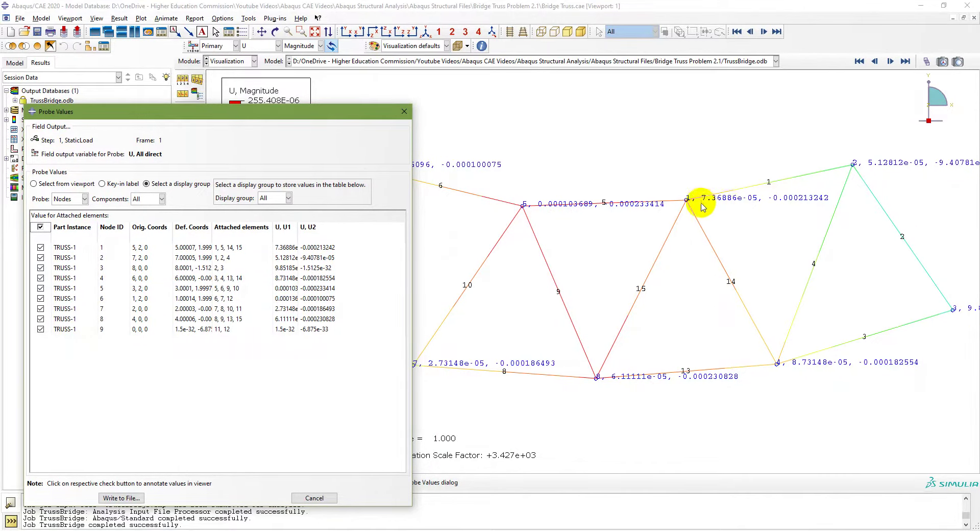
{"action": "scroll", "coordinate": [740, 337], "scroll_direction": "down", "scroll_amount": 5}
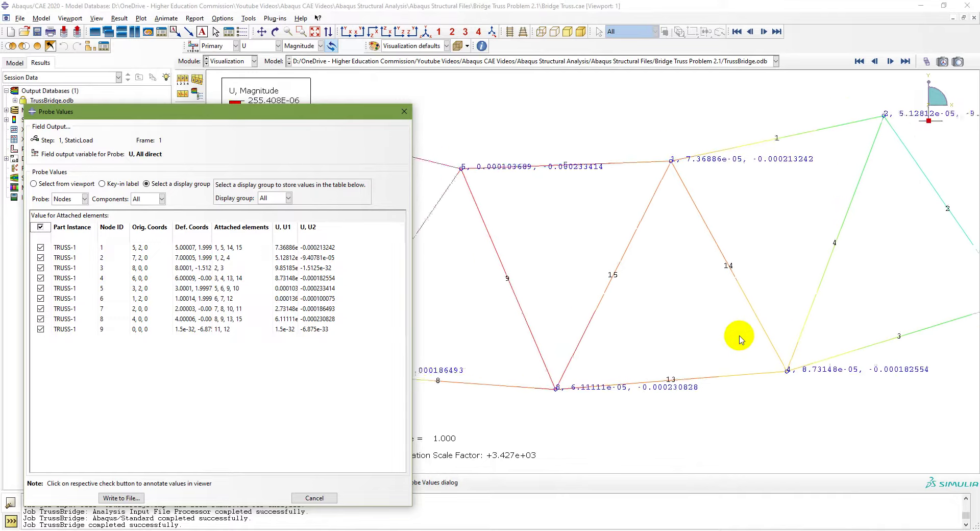
{"action": "left_click", "coordinate": [289, 33]}
{"action": "left_click", "coordinate": [302, 33]}
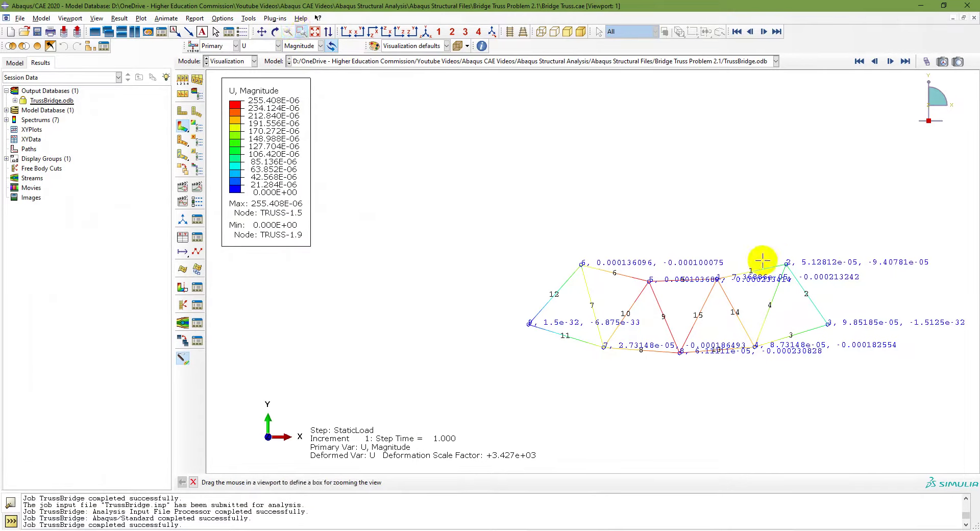
{"action": "left_click_drag", "start_coordinate": [515, 227], "coordinate": [641, 397]}
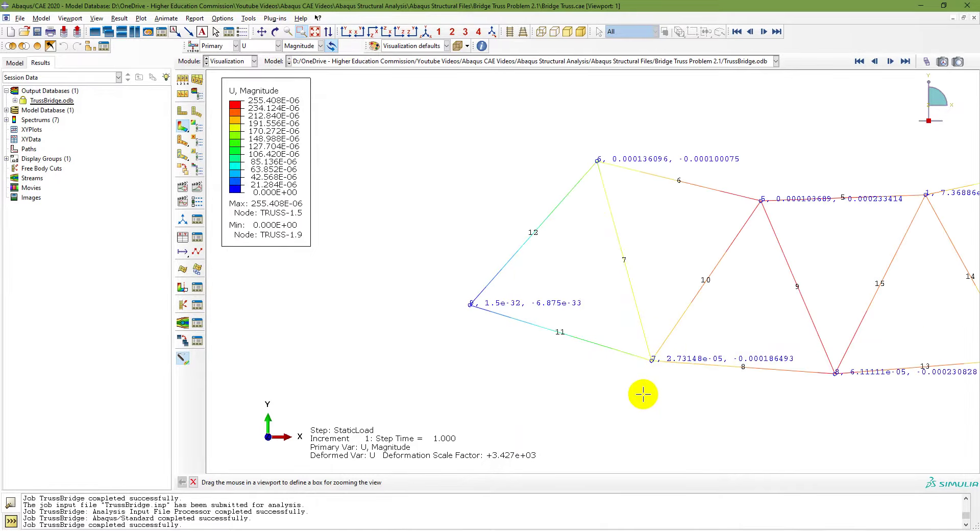
{"action": "left_click_drag", "start_coordinate": [449, 121], "coordinate": [811, 459]}
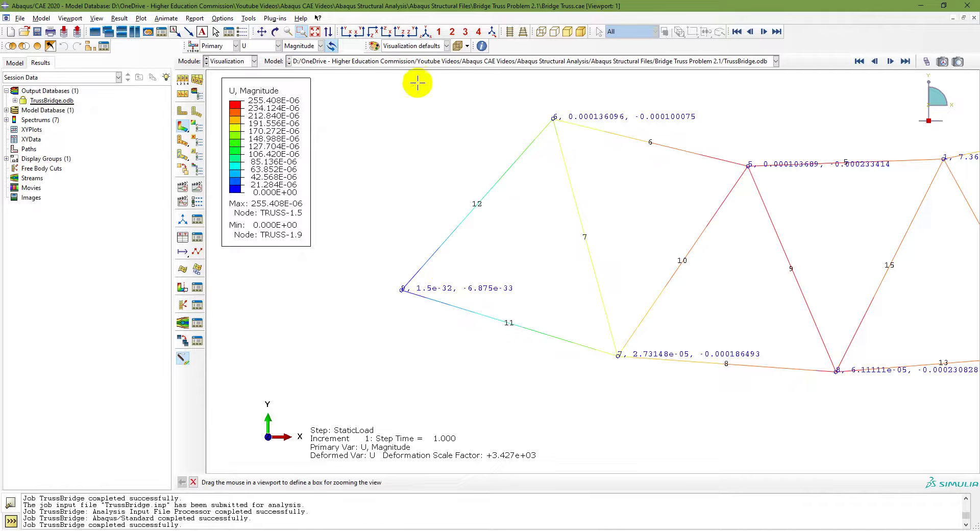
{"action": "left_click", "coordinate": [302, 32]}
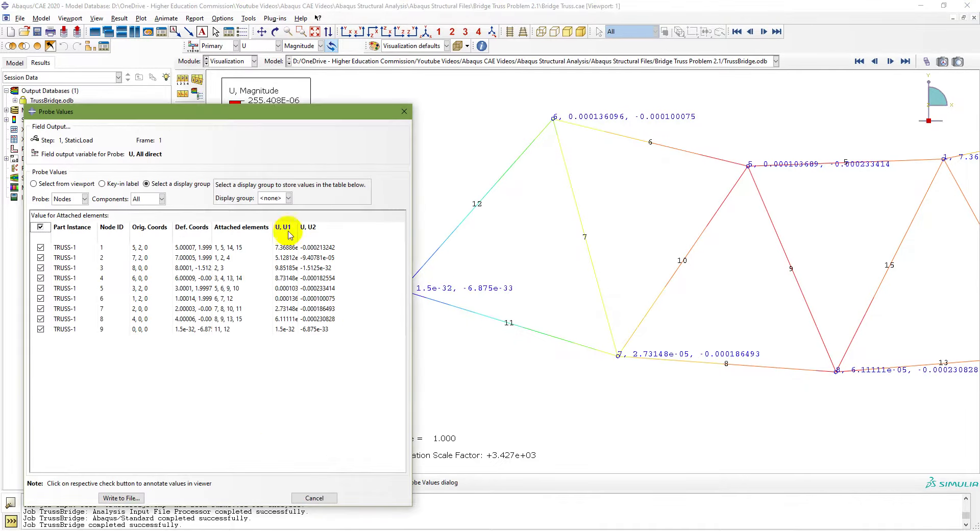
Write the probed values to TrussBridge.rpt, including column totals and column min/max.
{"action": "left_click_drag", "start_coordinate": [287, 114], "coordinate": [445, 58]}
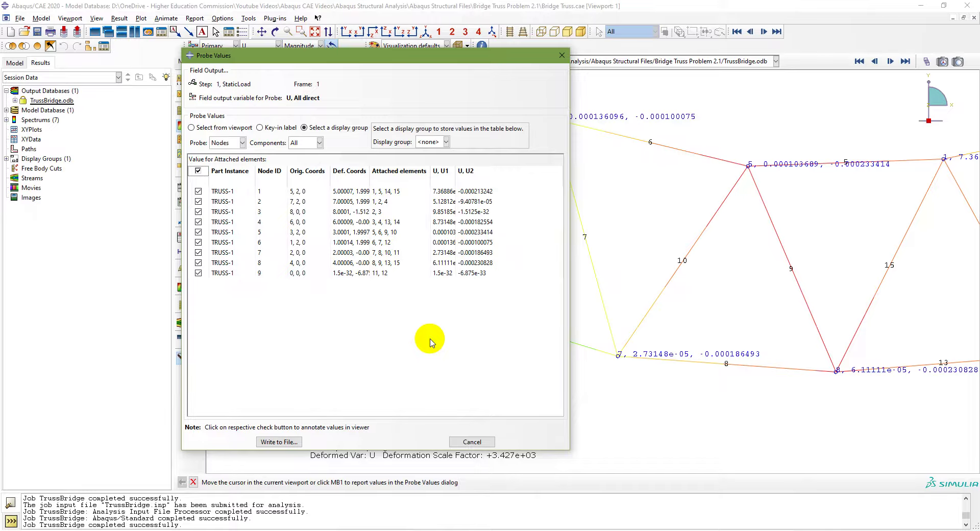
{"action": "left_click", "coordinate": [279, 442]}
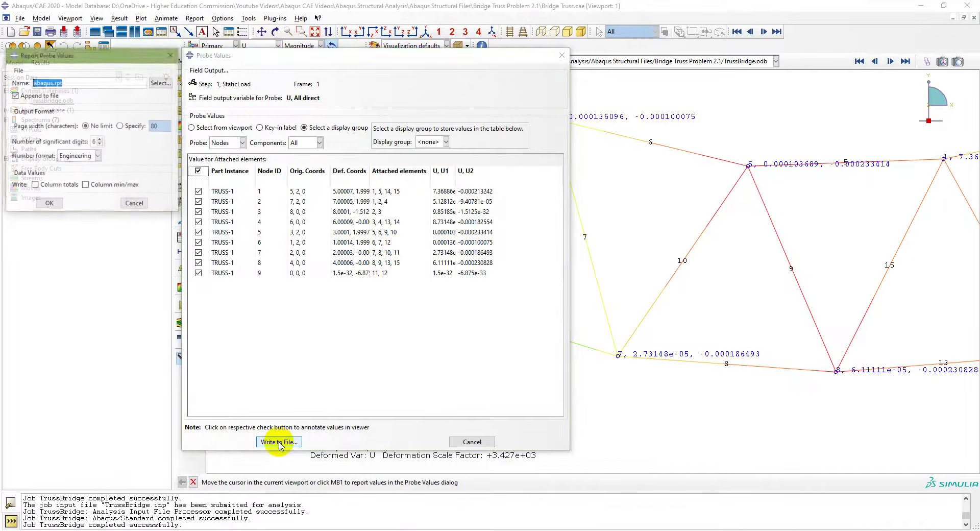
{"action": "left_click_drag", "start_coordinate": [80, 55], "coordinate": [445, 154]}
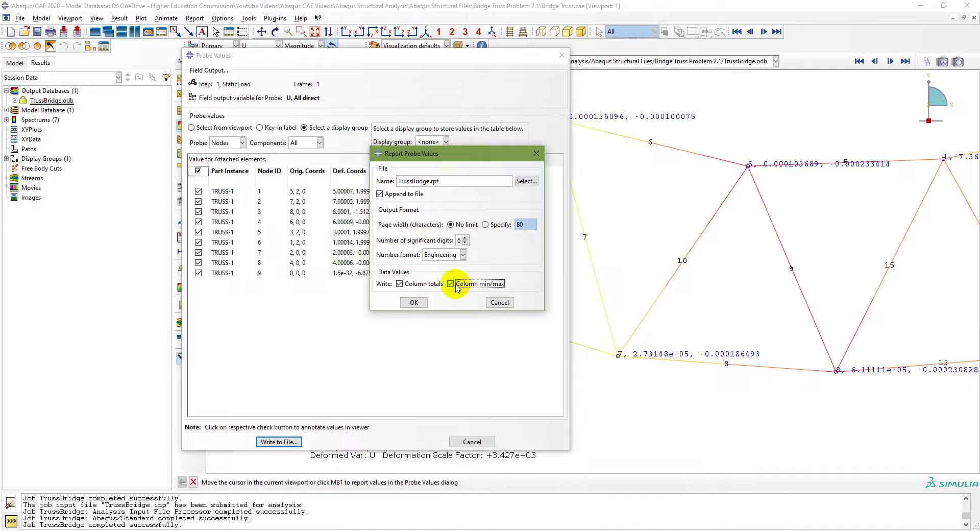
{"action": "left_click", "coordinate": [414, 302]}
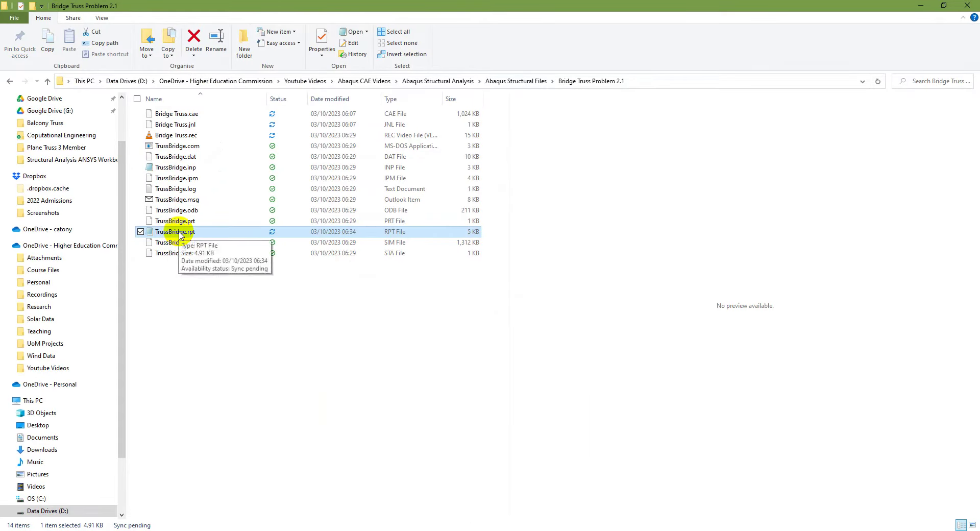
Open TrussBridge.rpt from the Bridge Truss Problem 2.1 folder in Notepad and review its nodal coordinate and displacement tables.
{"action": "double_click", "coordinate": [179, 231]}
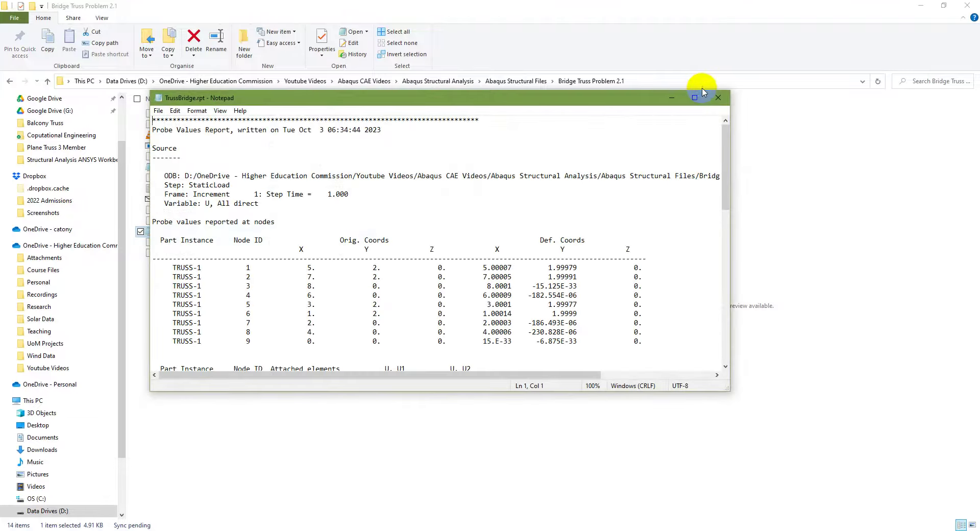
{"action": "double_click", "coordinate": [702, 87]}
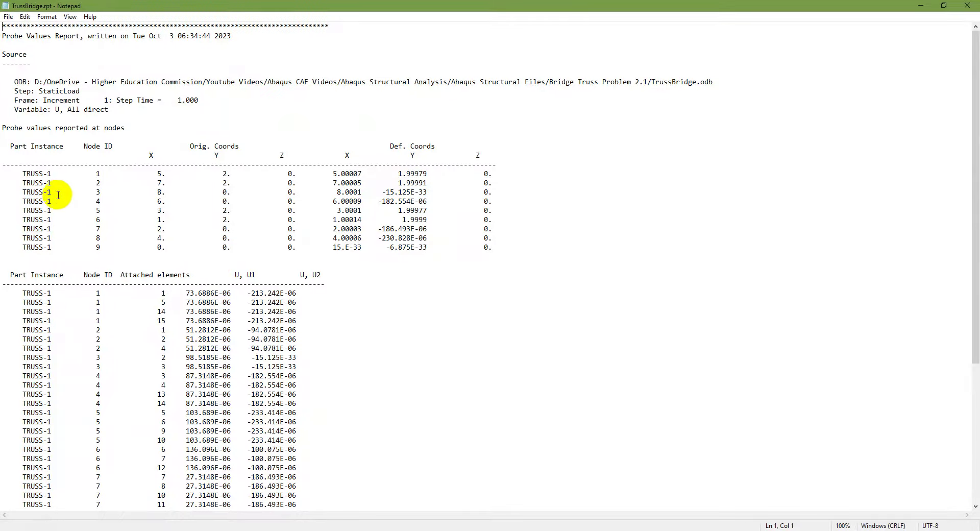
{"action": "scroll", "coordinate": [99, 293], "scroll_direction": "down", "scroll_amount": 3}
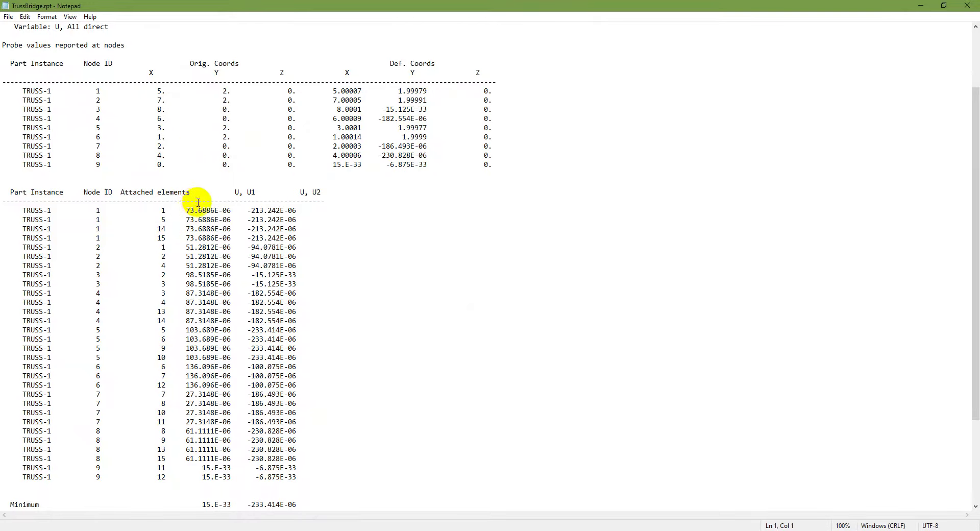
{"action": "scroll", "coordinate": [198, 203], "scroll_direction": "up", "scroll_amount": 3}
{"action": "left_click_drag", "start_coordinate": [23, 174], "coordinate": [511, 245]}
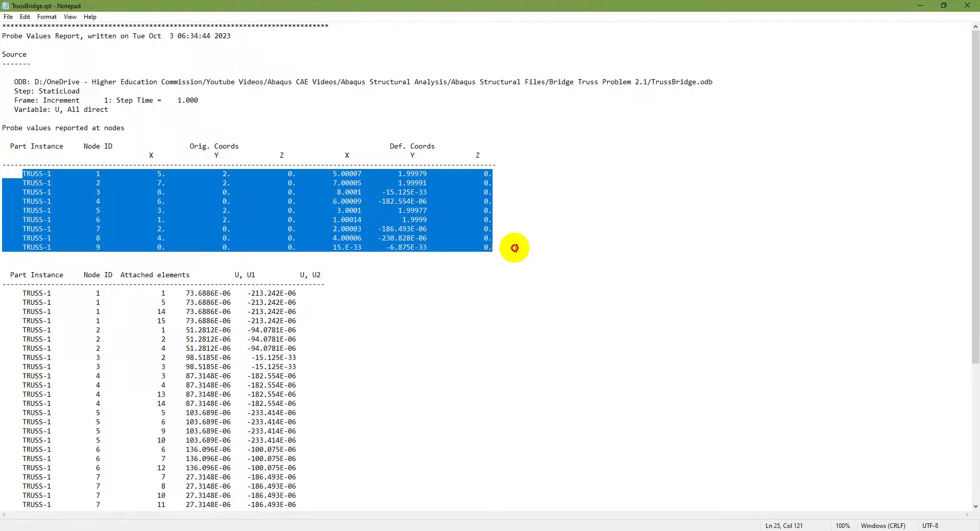
Review the deformed coordinates in the probe report and reveal the remaining results step on the PowerPoint workflow slide.
{"action": "left_click", "coordinate": [325, 192]}
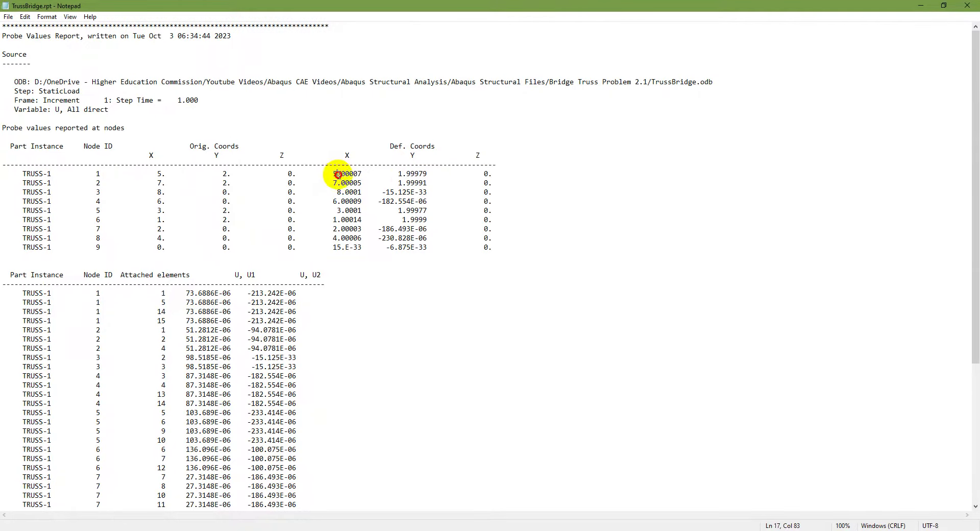
{"action": "scroll", "coordinate": [374, 256], "scroll_direction": "down", "scroll_amount": 7}
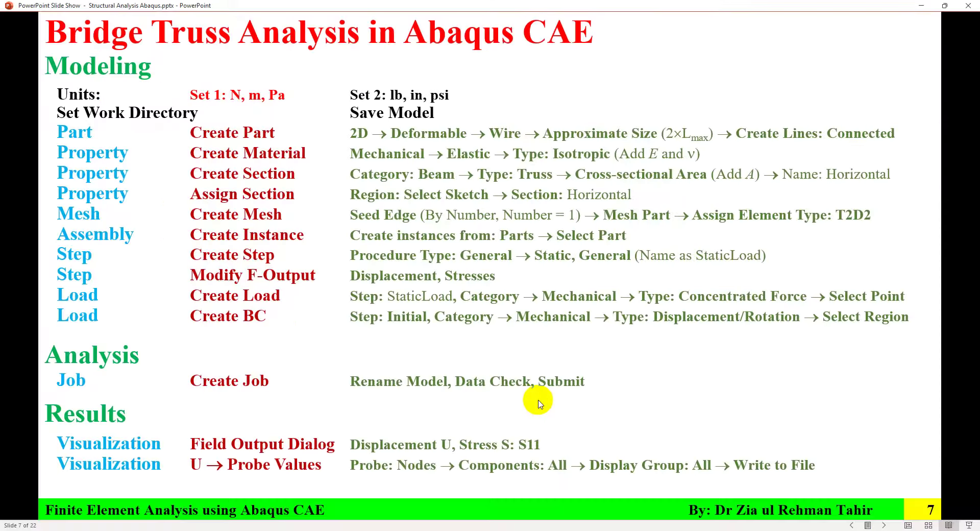
{"action": "left_click", "coordinate": [540, 400]}
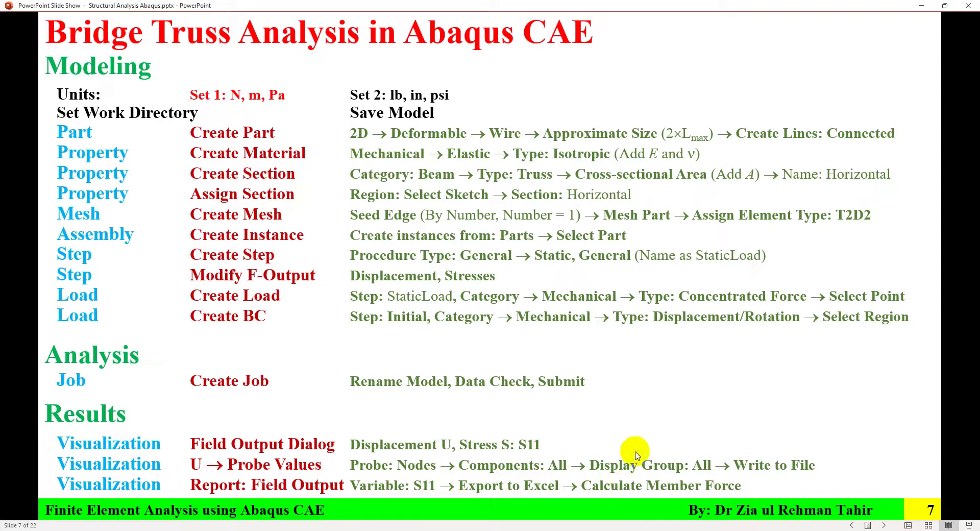
Switch to Abaqus/CAE and plot the S11 stress component on the deformed truss.
{"action": "key", "text": "alt+Tab"}
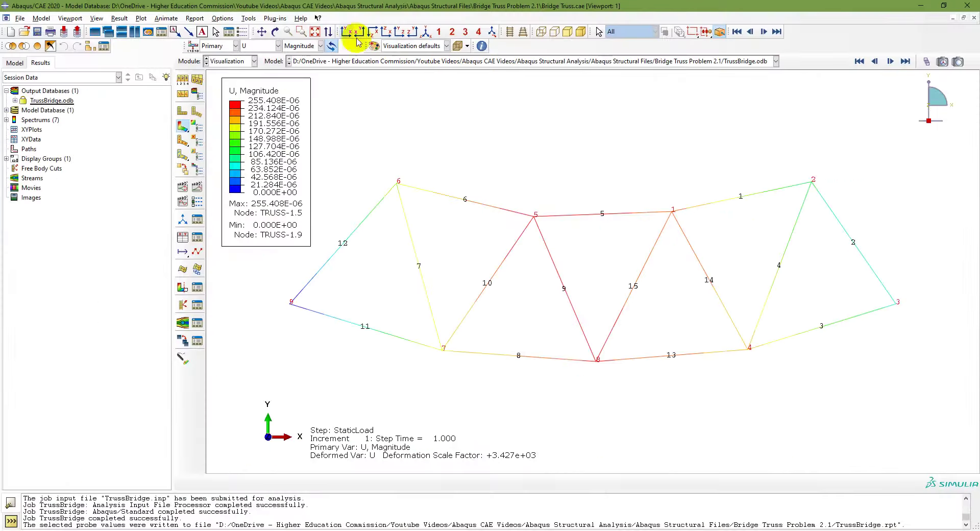
{"action": "left_click", "coordinate": [278, 45]}
{"action": "left_click", "coordinate": [261, 57]}
{"action": "left_click", "coordinate": [321, 46]}
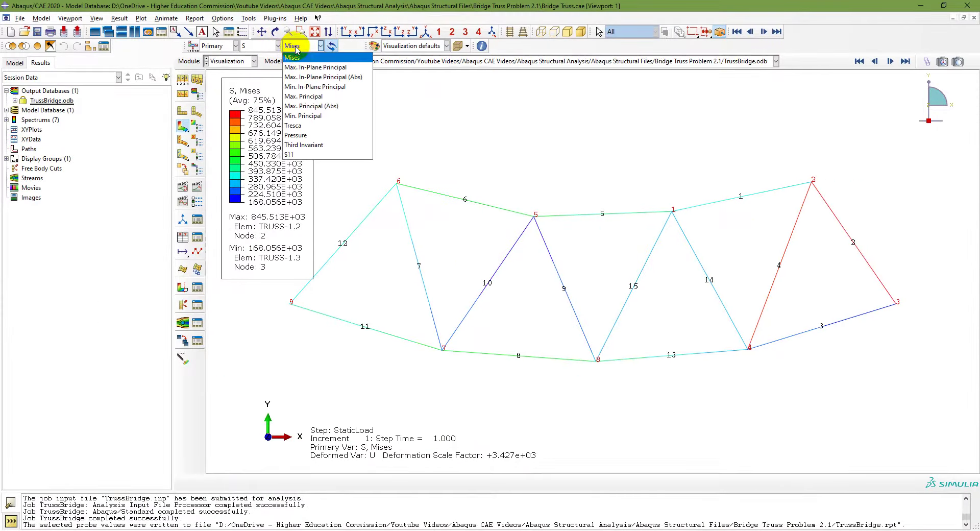
{"action": "left_click", "coordinate": [306, 148]}
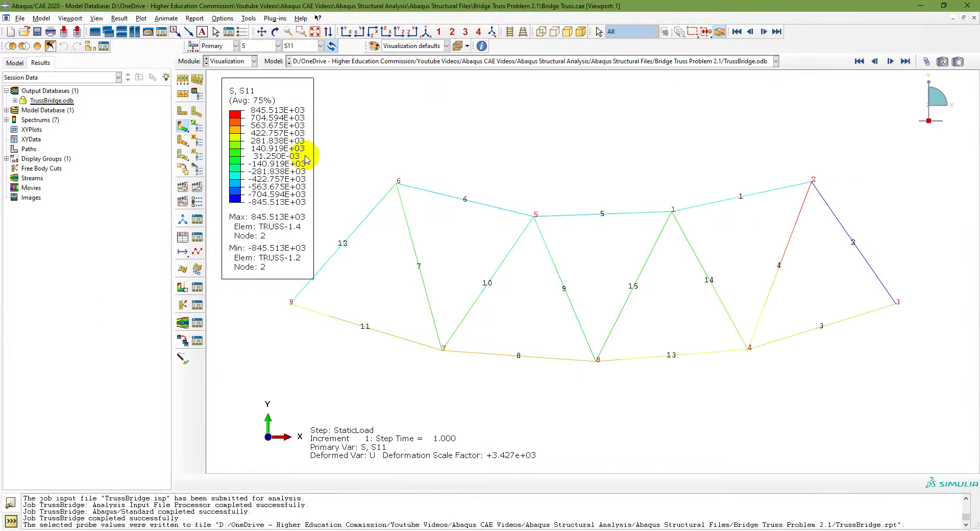
Probe the direct stress components at the element centroids for the All display group.
{"action": "left_click", "coordinate": [182, 358]}
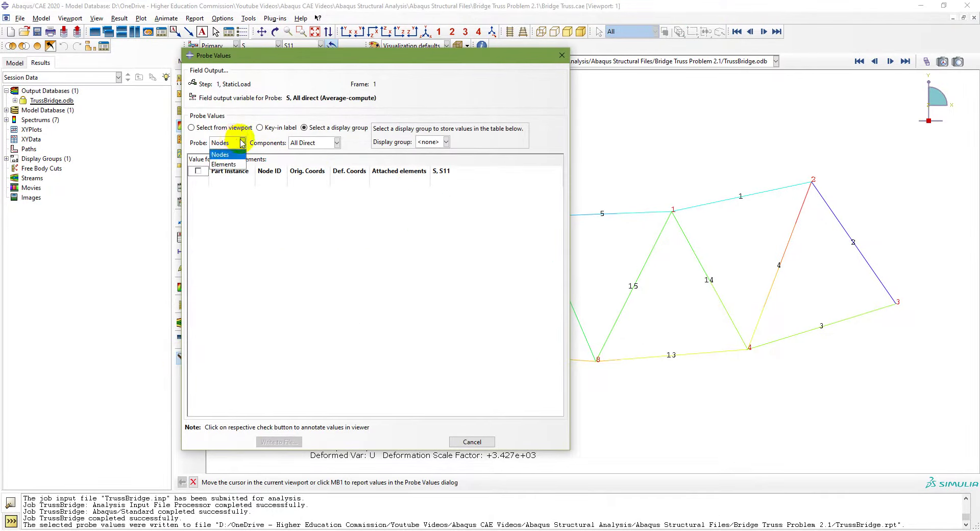
{"action": "left_click", "coordinate": [223, 164]}
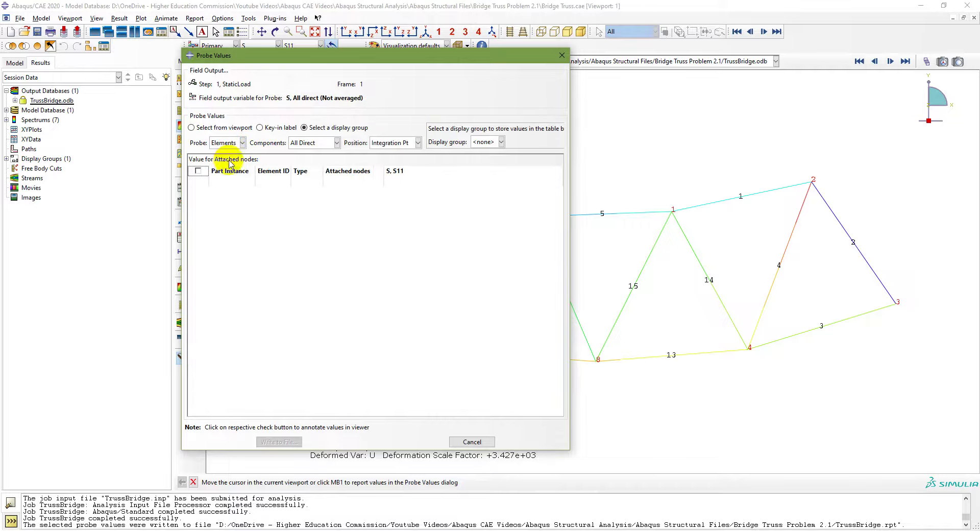
{"action": "left_click", "coordinate": [323, 147]}
{"action": "left_click", "coordinate": [383, 139]}
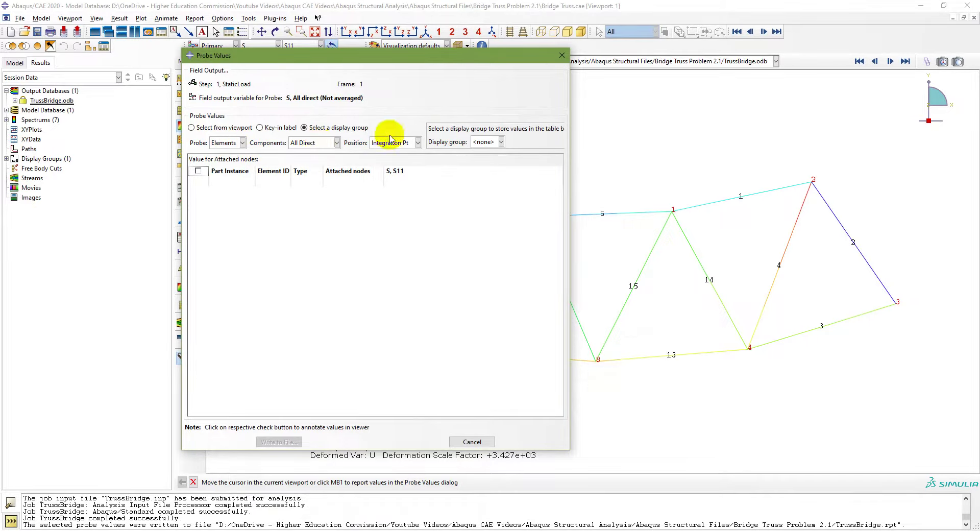
{"action": "left_click", "coordinate": [390, 142]}
{"action": "left_click", "coordinate": [387, 164]}
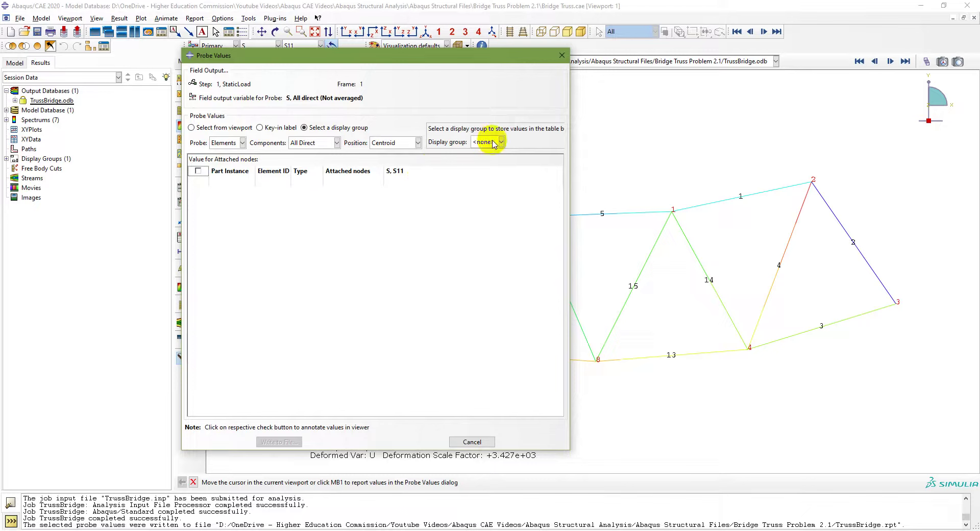
{"action": "left_click", "coordinate": [480, 163]}
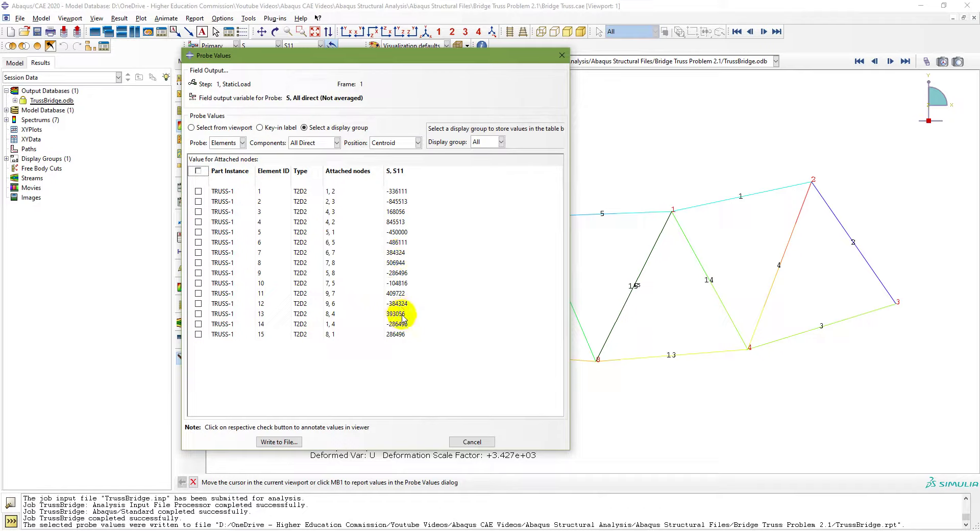
Annotate every element with its probed stress and append the values to TrussBridge.rpt with column totals and column min/max.
{"action": "left_click", "coordinate": [198, 171]}
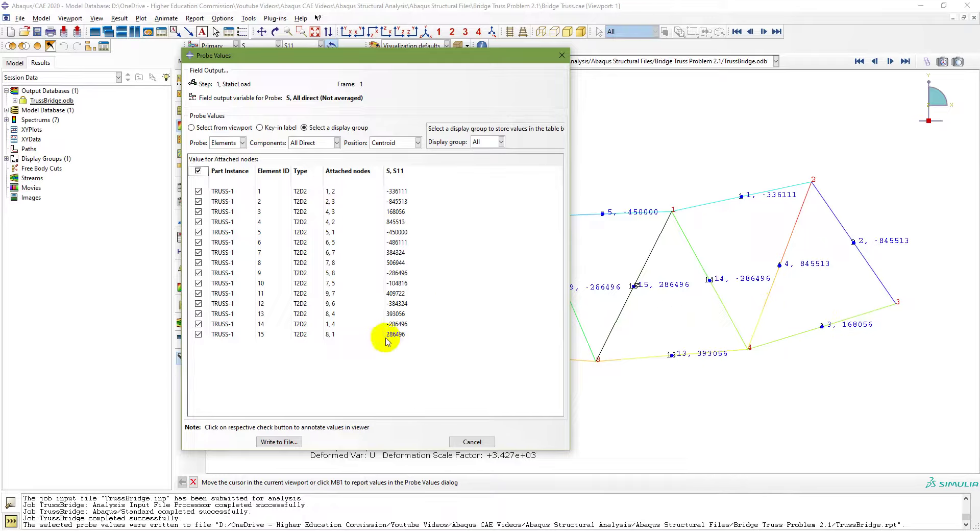
{"action": "left_click", "coordinate": [279, 441]}
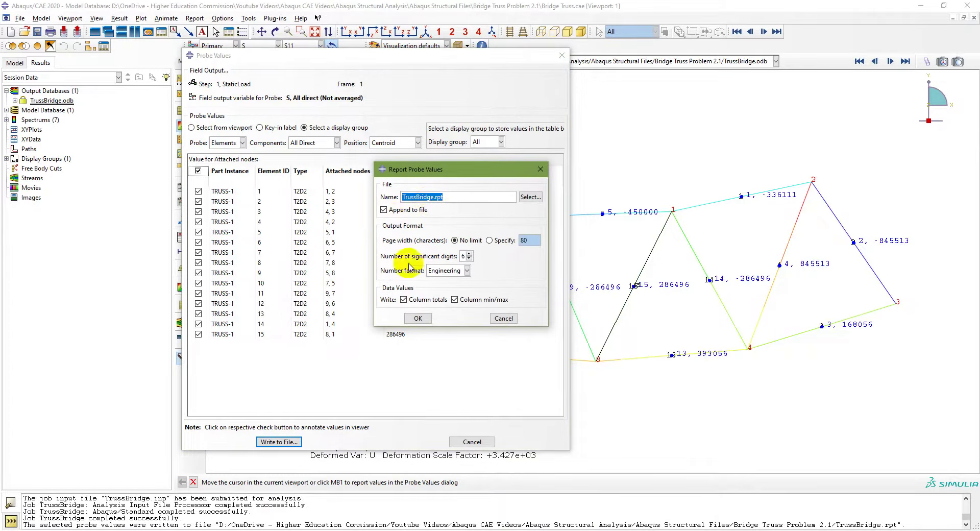
{"action": "left_click", "coordinate": [417, 319]}
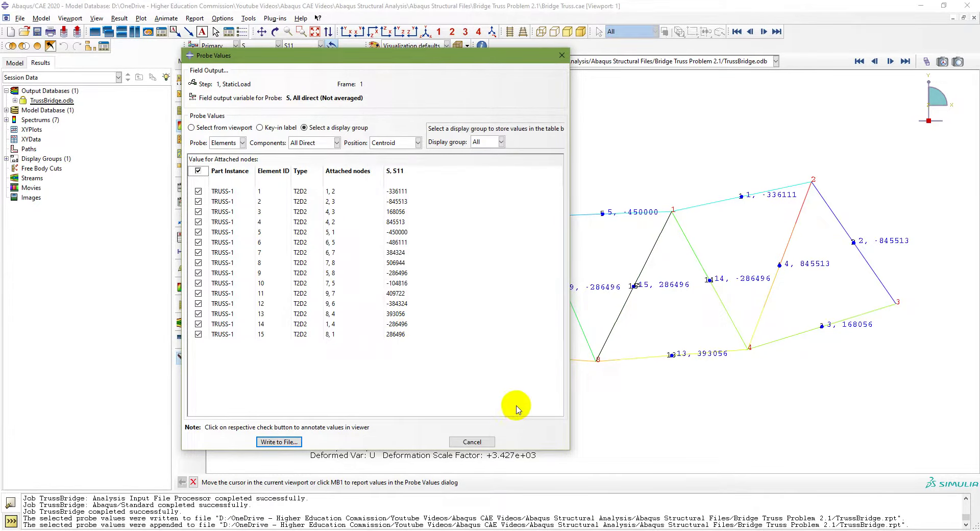
{"action": "key", "text": "Escape"}
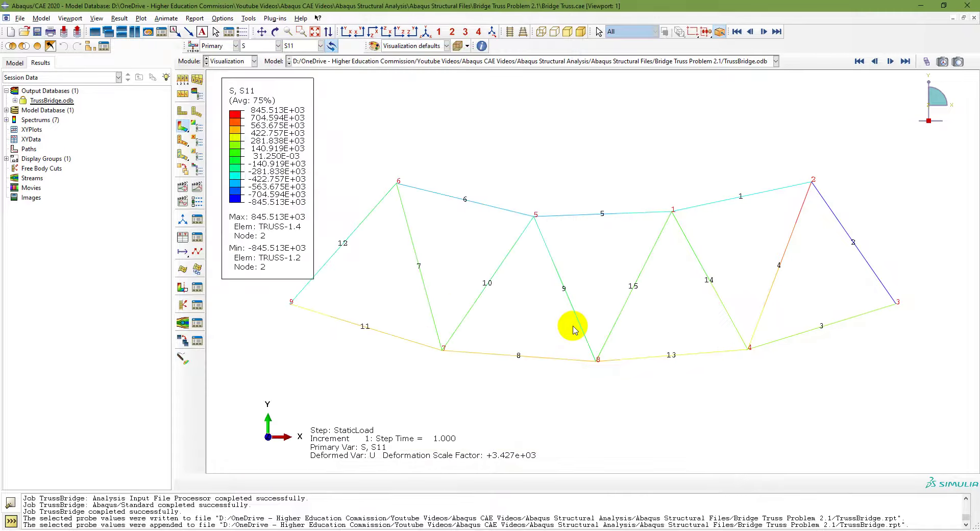
Reopen TrussBridge.rpt from the Bridge Truss Problem 2.1 folder in Notepad and review its element S11 stress table.
{"action": "left_click", "coordinate": [231, 530]}
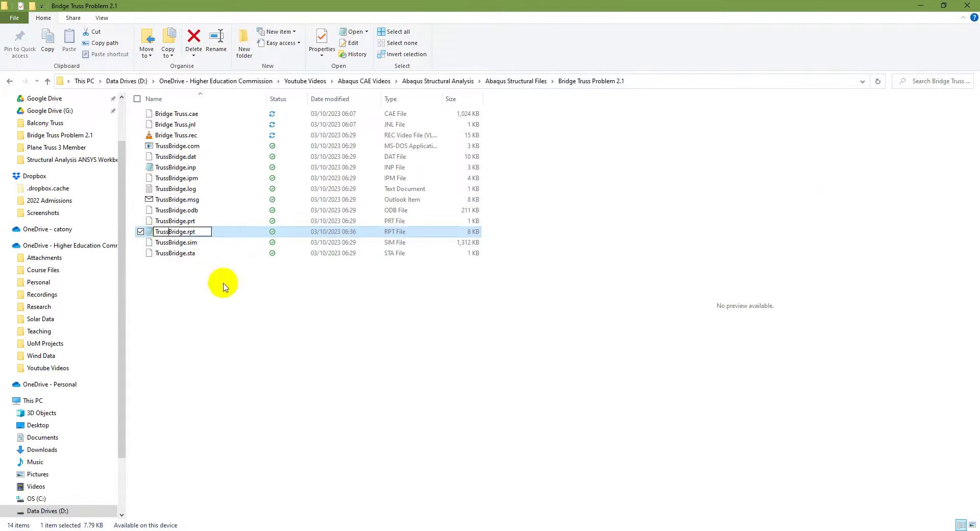
{"action": "left_click", "coordinate": [154, 233]}
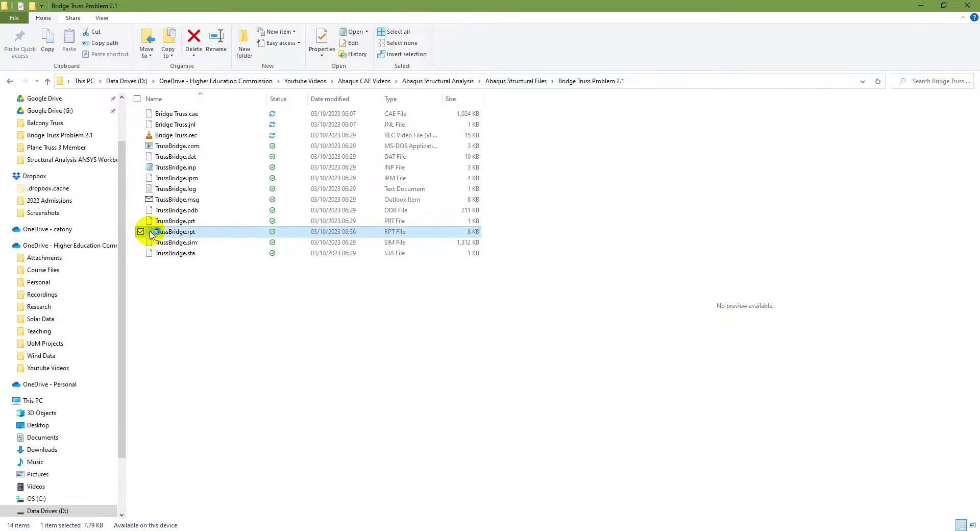
{"action": "double_click", "coordinate": [151, 234]}
{"action": "double_click", "coordinate": [690, 96]}
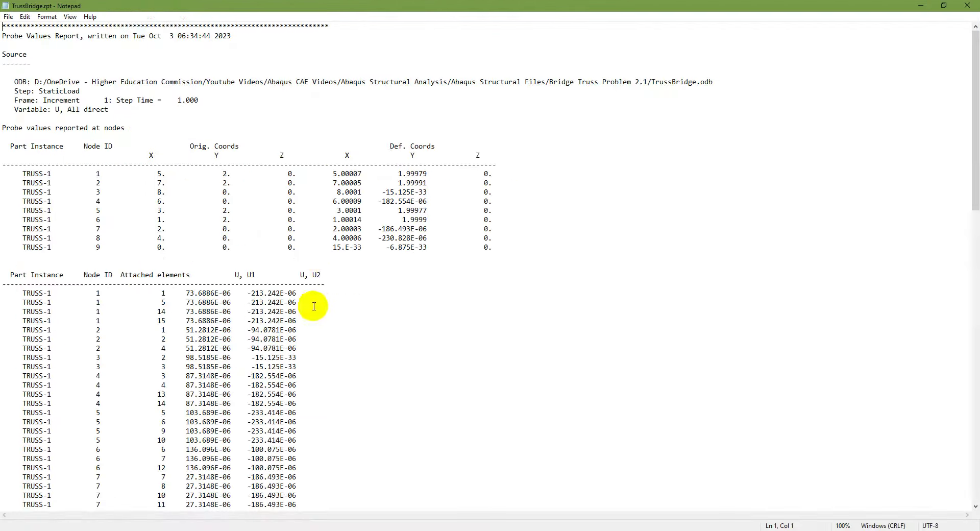
{"action": "scroll", "coordinate": [314, 306], "scroll_direction": "down", "scroll_amount": 20}
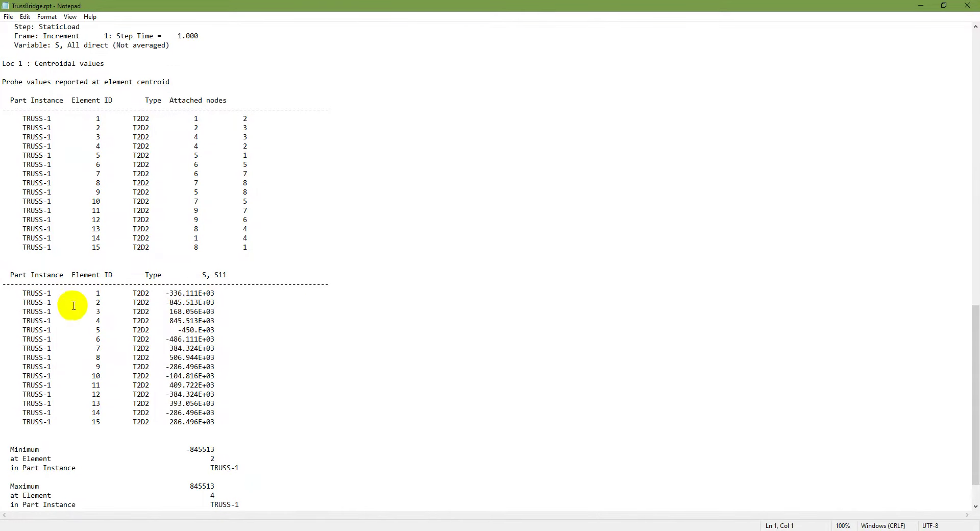
{"action": "scroll", "coordinate": [107, 308], "scroll_direction": "down", "scroll_amount": 2}
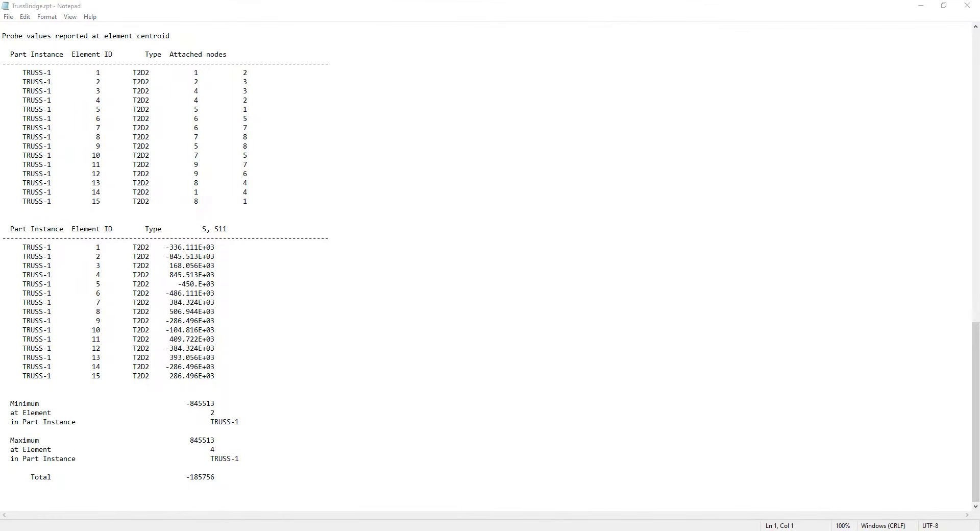
Copy the S11 rows for elements 1 to 15 from the report into a blank Excel workbook, starting at cell A1.
{"action": "left_click", "coordinate": [136, 99]}
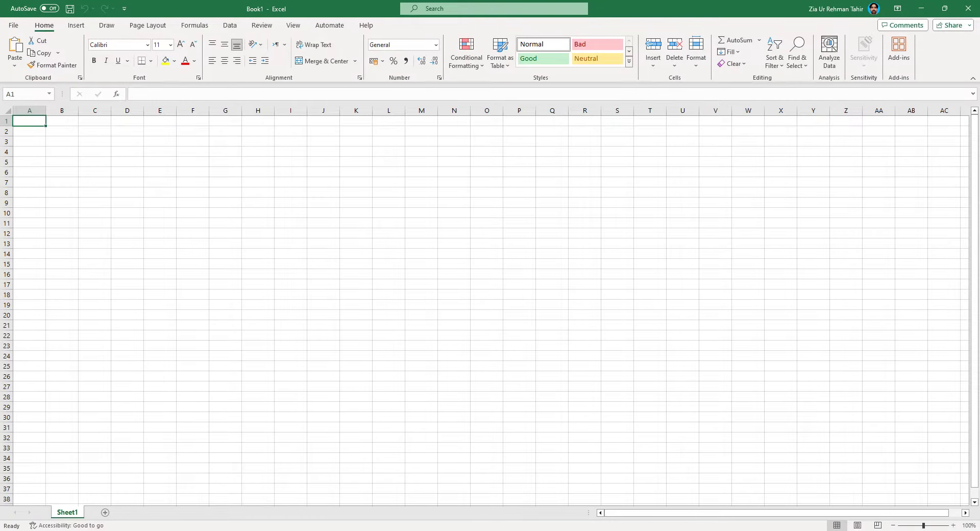
{"action": "left_click", "coordinate": [541, 530]}
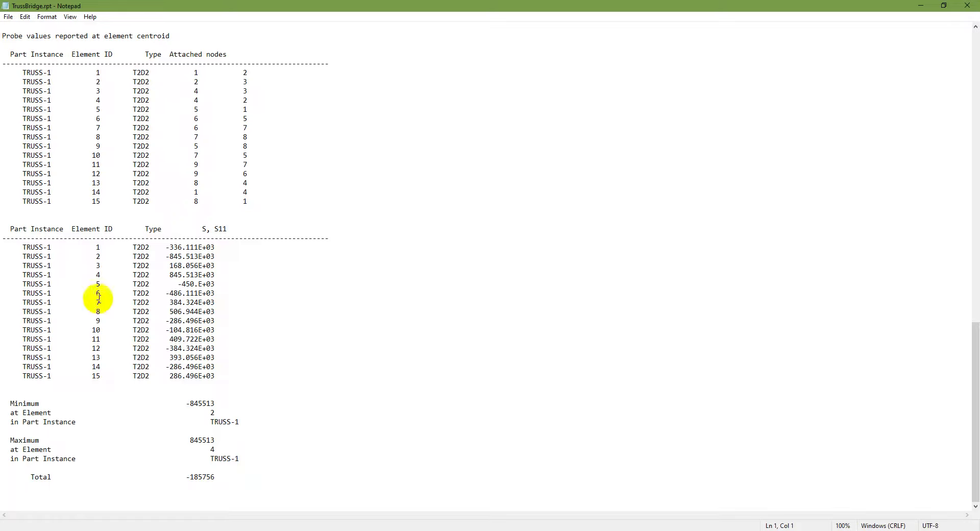
{"action": "left_click_drag", "start_coordinate": [223, 376], "coordinate": [1, 247]}
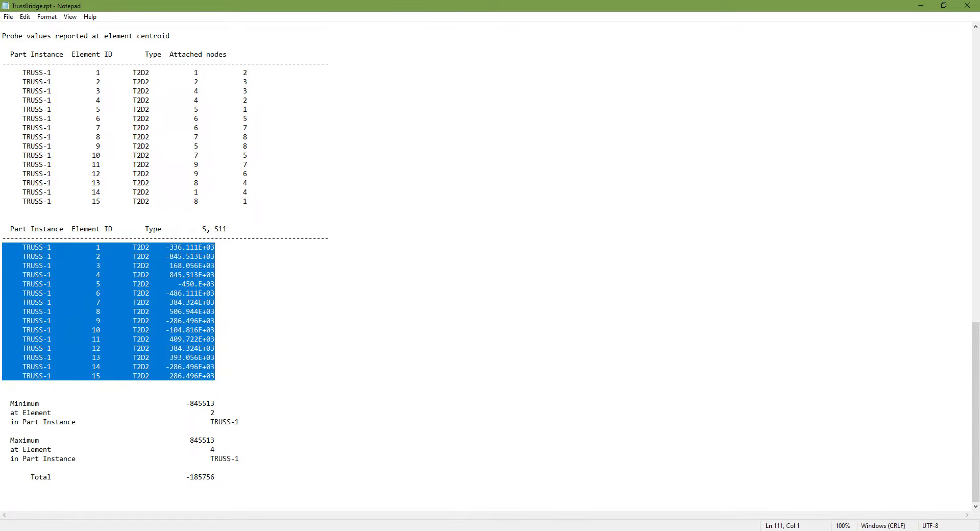
{"action": "left_click", "coordinate": [541, 530]}
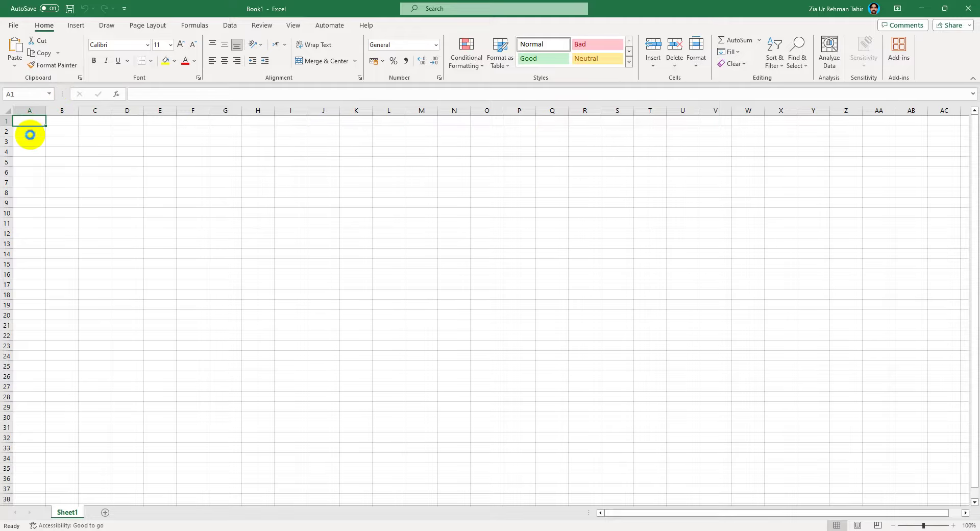
{"action": "type", "text": "TRUSS-1 1 T2D2 -336.111E+03 TRUSS-2 2 T2D2 -845.513E+03 TRUSS-3 3 T2D2 168.056E+03 TRUSS-4 4 T2D2 845.513E+03 TRUSS-5 5 T2D2 -450.E+03 TRUSS-6 6 T2D2 -486.111E+03 TRUSS-7 7 T2D2 384.324E+03 TRUSS-8 8 T2D2 506.944E+03 TRUSS-9 9 T2D2 -286.496E+03 TRUSS-10 10 T2D2 -104.816E+03 TRUSS-11 11 T2D2 409.722E+03 TRUSS-12 12 T2D2 -384.324E+03 TRUSS-13 13 T2D2 393.056E+03 TRUSS-14 14 T2D2 -286.496E+03 TRUSS-15 15 T2D2 286.496E+03"}
Split the pasted rows in A1:A15 into separate columns with Text to Columns, using fixed width.
{"action": "left_click", "coordinate": [230, 25]}
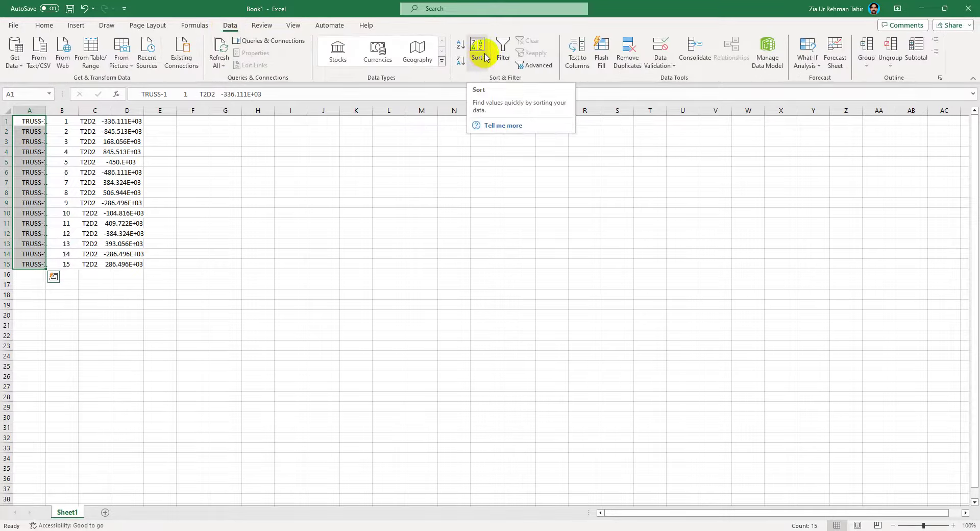
{"action": "left_click", "coordinate": [484, 55]}
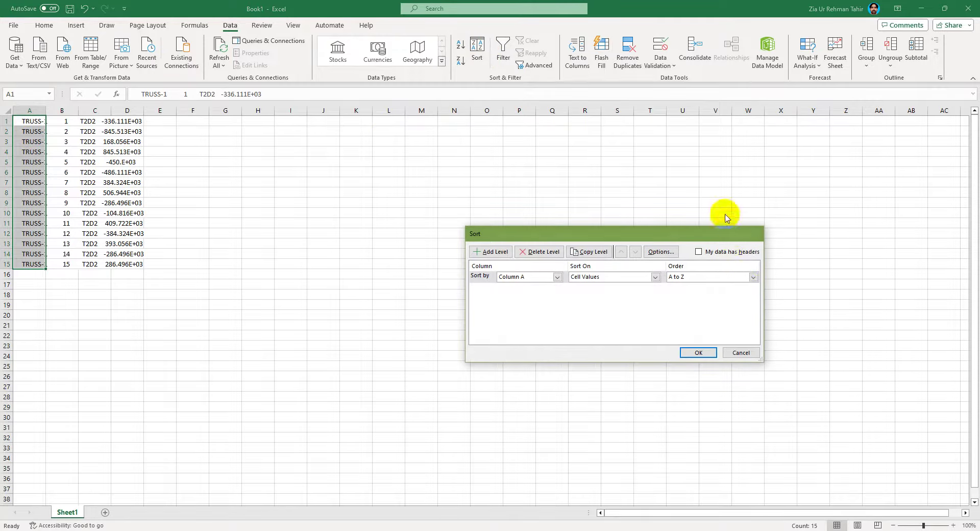
{"action": "key", "text": "Escape"}
{"action": "left_click", "coordinate": [582, 61]}
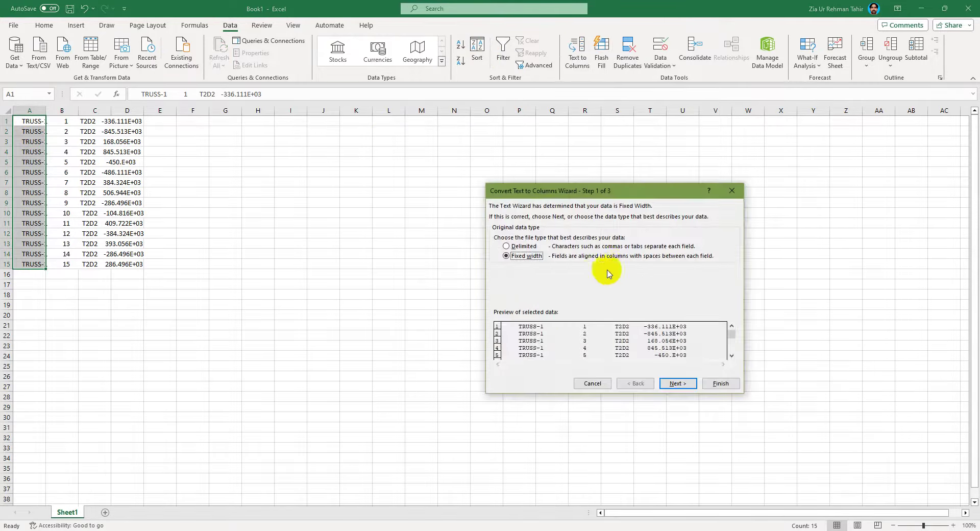
{"action": "left_click", "coordinate": [687, 384]}
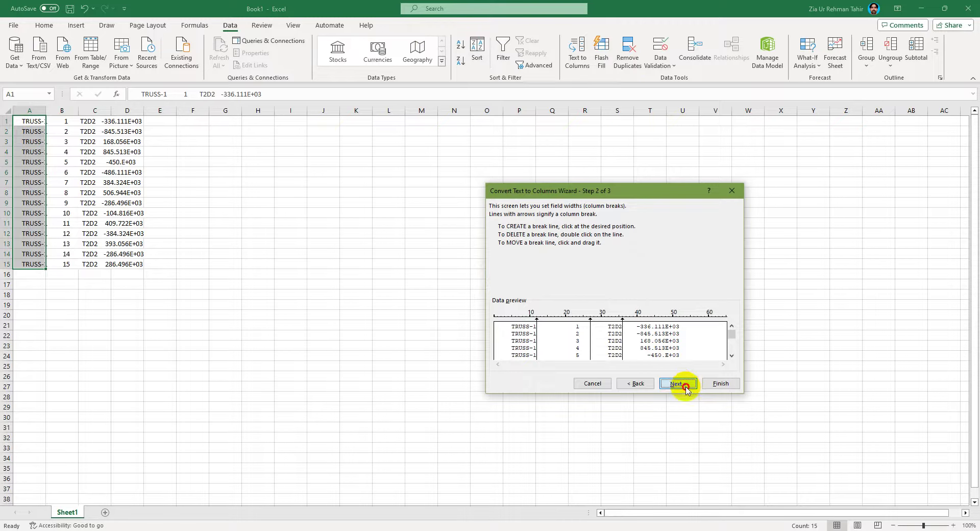
{"action": "left_click", "coordinate": [677, 383]}
{"action": "left_click", "coordinate": [720, 384]}
Calculate the member forces in column E with =0.045*D1 and fill the formula down to row 15.
{"action": "left_click", "coordinate": [135, 123]}
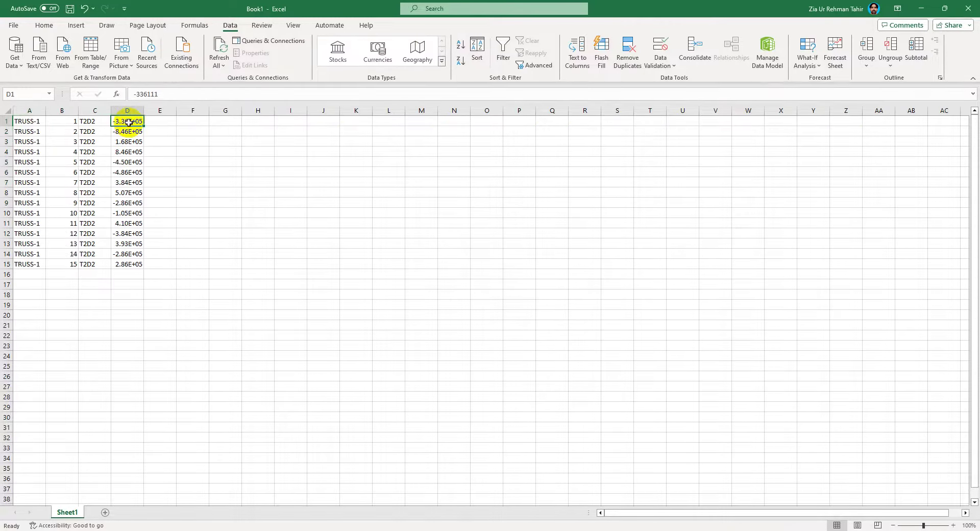
{"action": "left_click_drag", "start_coordinate": [128, 122], "coordinate": [129, 264]}
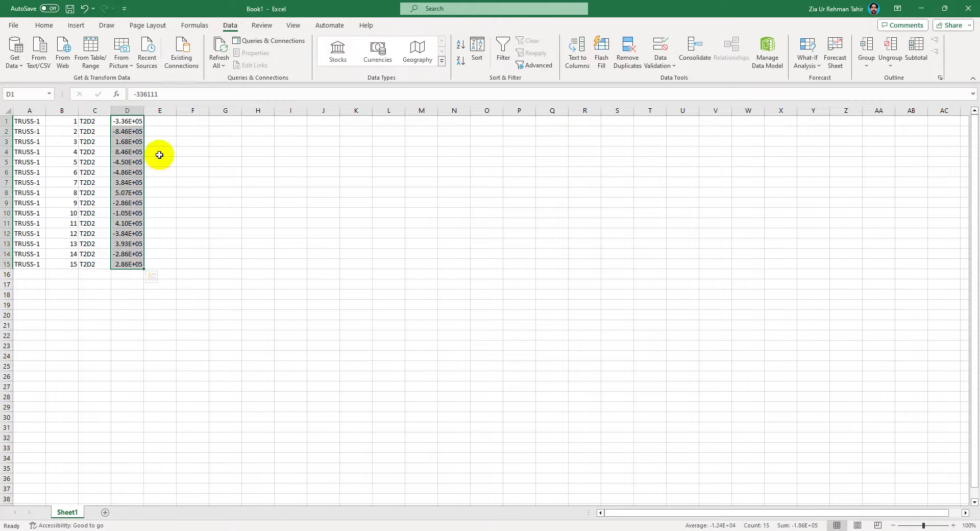
{"action": "left_click", "coordinate": [170, 121]}
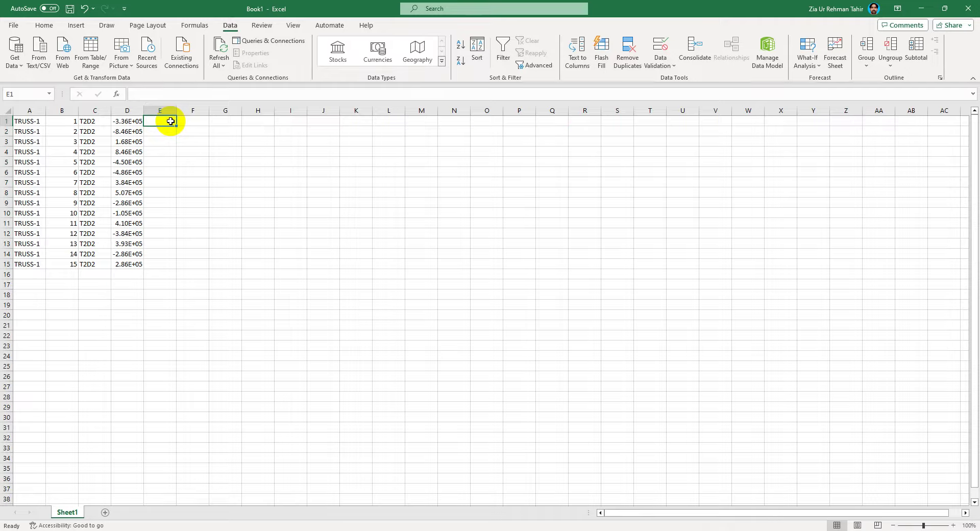
{"action": "type", "text": "=0.045*D1"}
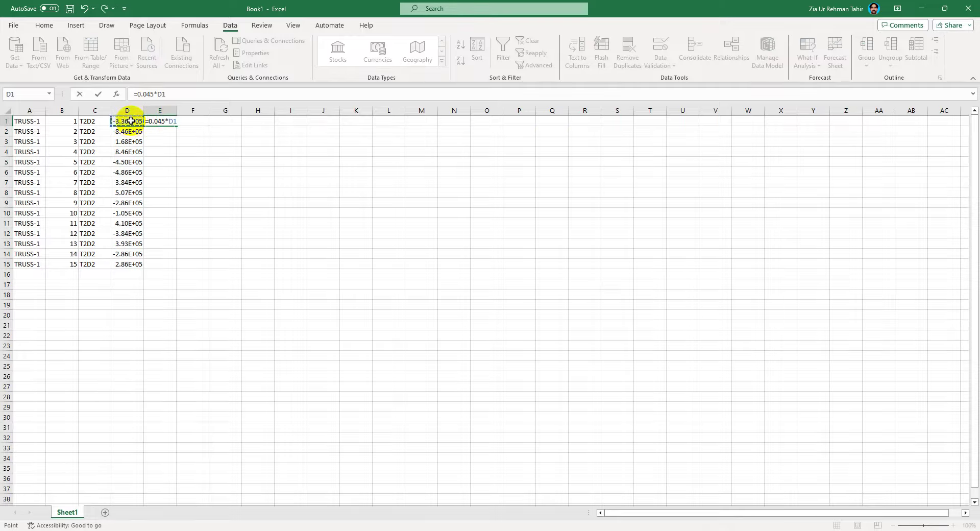
{"action": "key", "text": "Return"}
{"action": "left_click", "coordinate": [163, 123]}
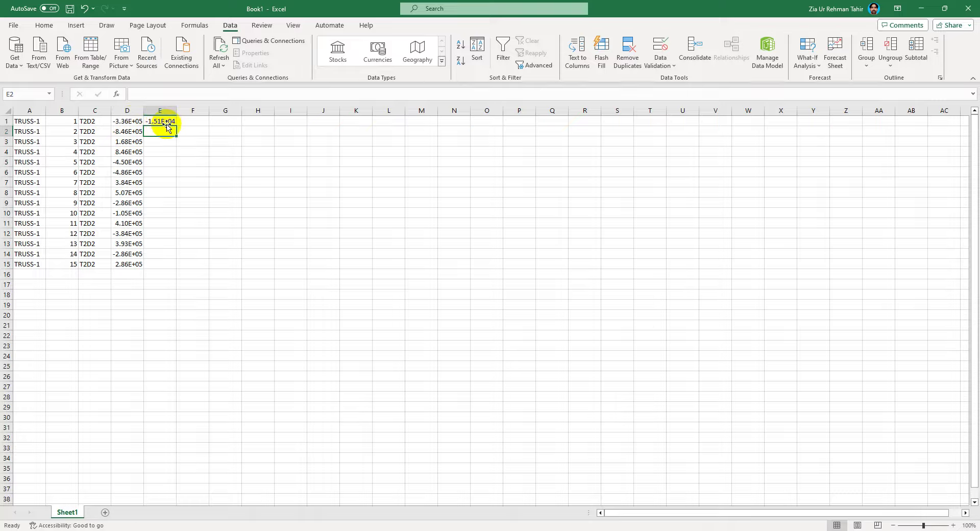
{"action": "double_click", "coordinate": [176, 127]}
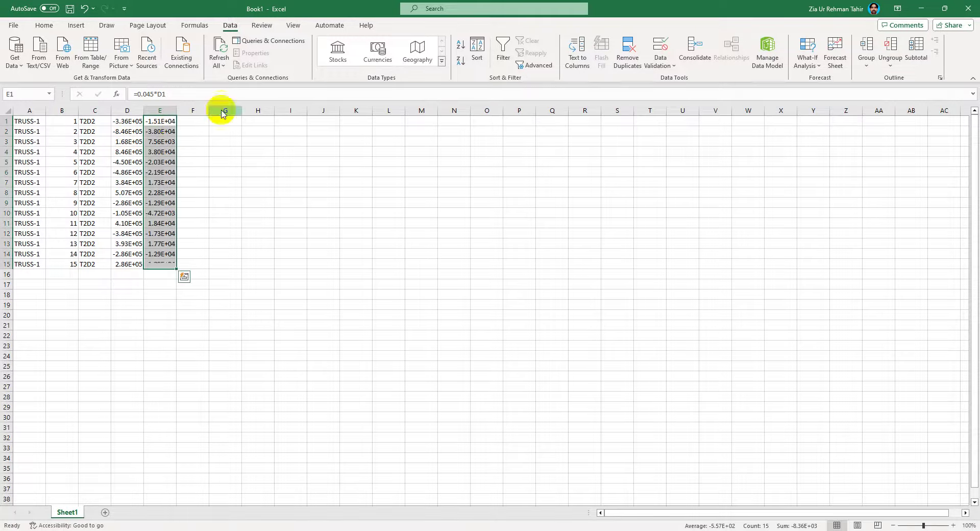
Change the number format of the calculated forces in E1:E15 from Scientific to General.
{"action": "left_click", "coordinate": [50, 25]}
{"action": "left_click", "coordinate": [439, 78]}
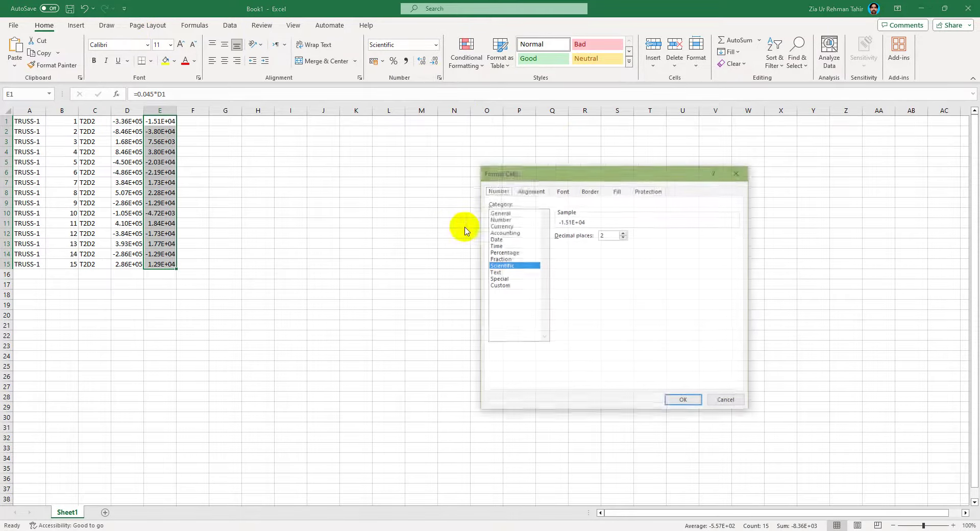
{"action": "left_click", "coordinate": [501, 213]}
{"action": "left_click", "coordinate": [684, 399]}
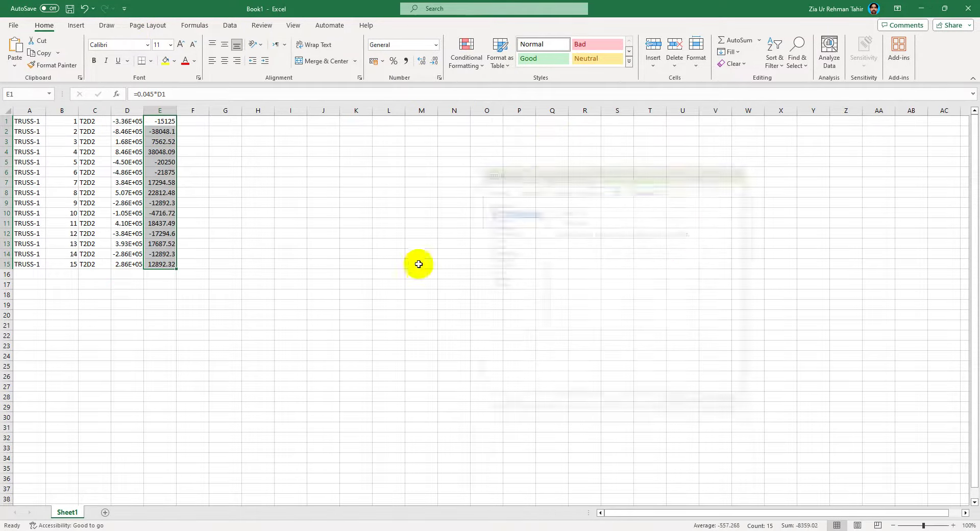
{"action": "scroll", "coordinate": [128, 161], "scroll_direction": "up", "scroll_amount": 8, "text": "ctrl"}
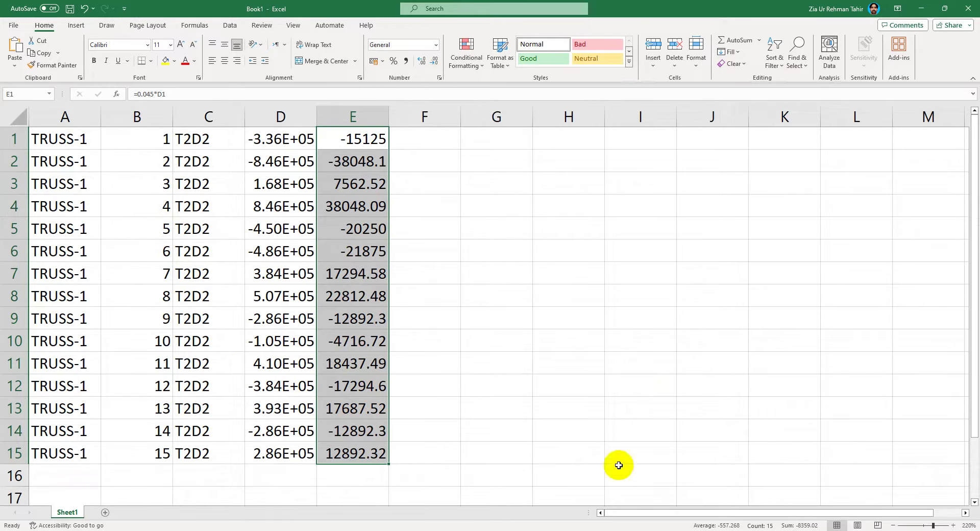
Compare the force of bottom-chord member 2 in the problem figure and textbook table with Abaqus element 11 in cell E11.
{"action": "left_click", "coordinate": [684, 530]}
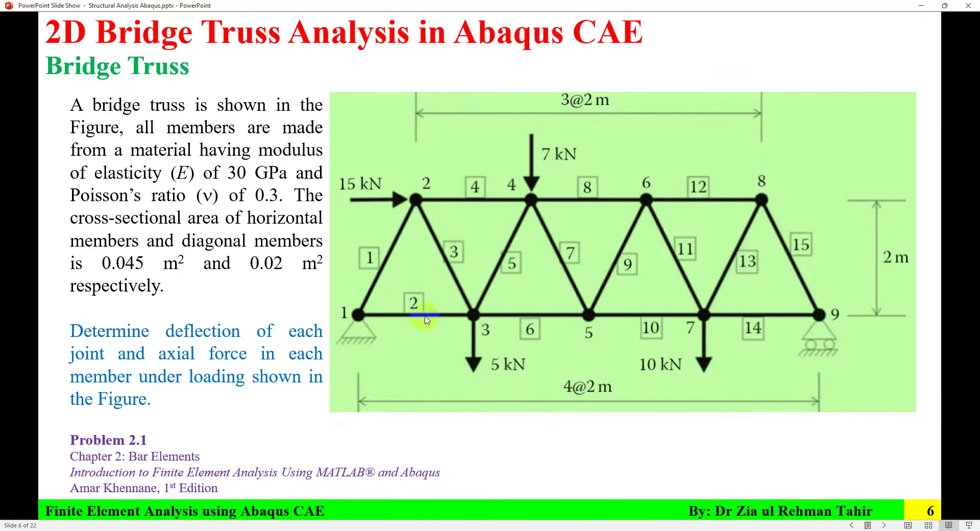
{"action": "key", "text": "alt+Tab"}
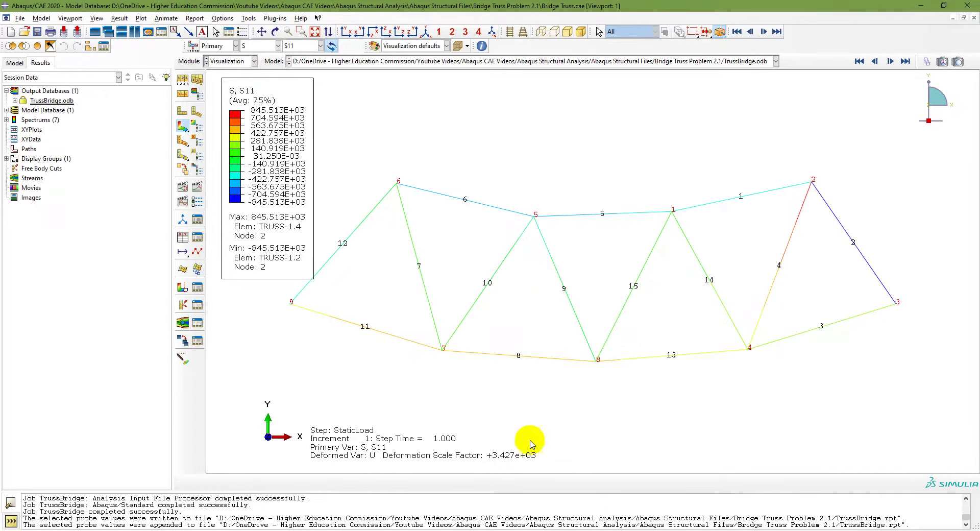
{"action": "key", "text": "alt+Tab"}
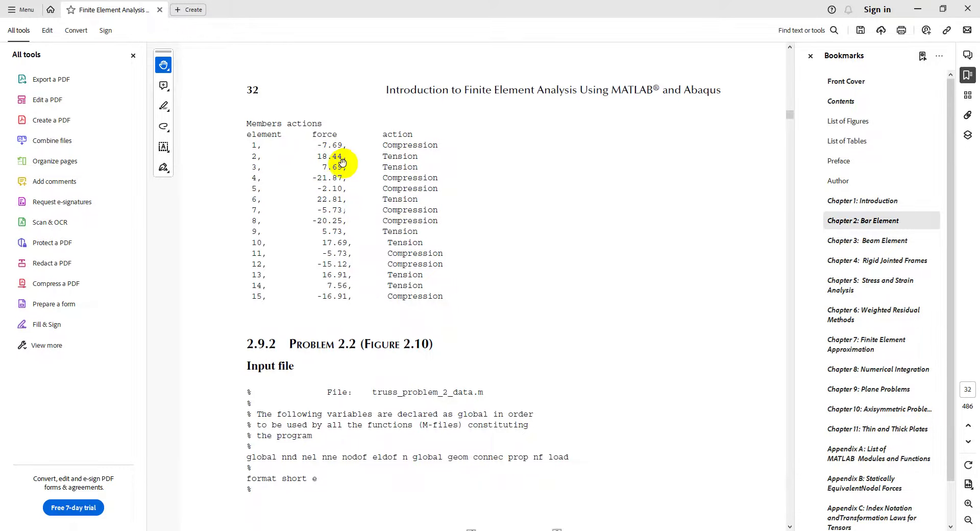
{"action": "key", "text": "alt+Tab"}
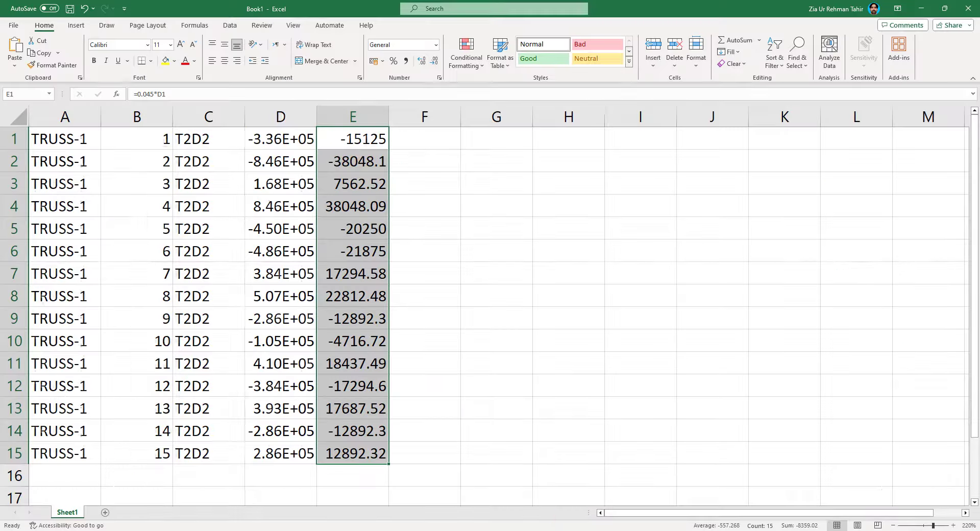
{"action": "left_click", "coordinate": [170, 432]}
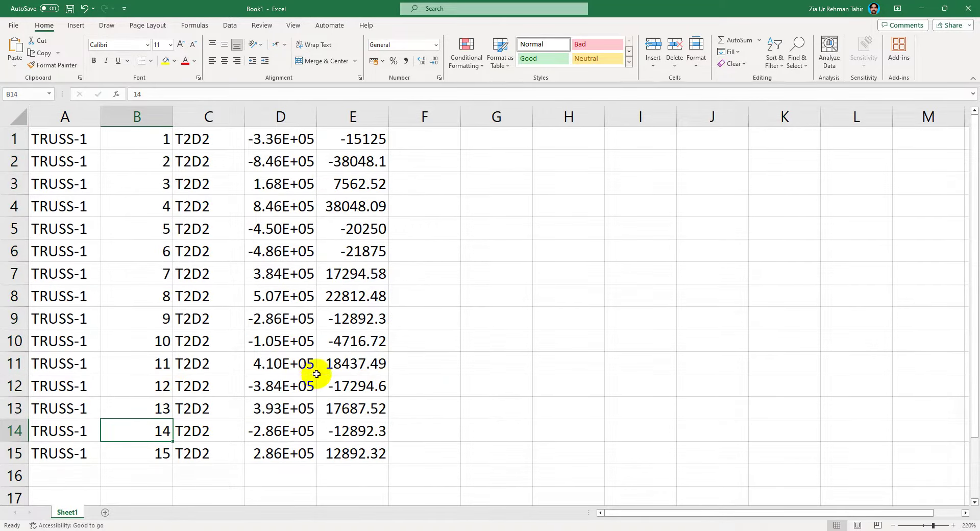
{"action": "left_click", "coordinate": [339, 362]}
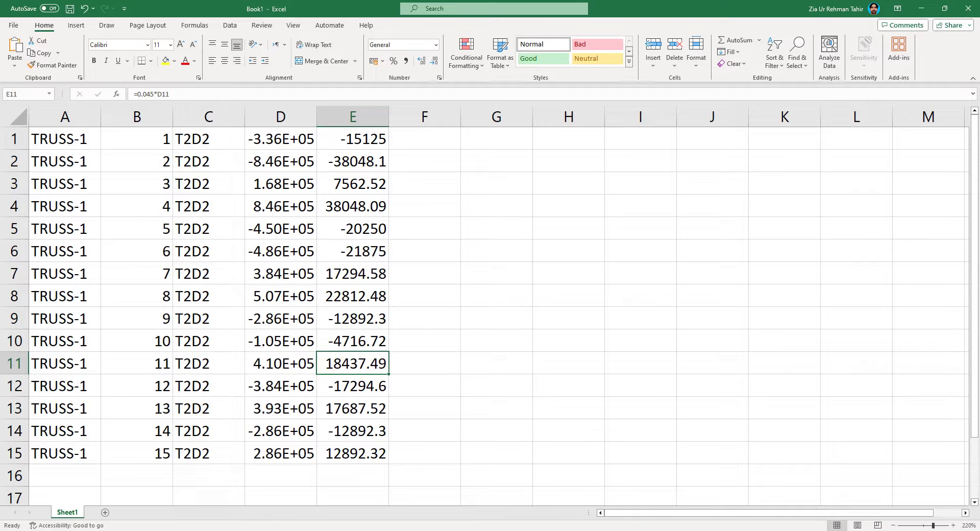
Compare the force of top-chord member 4 in the problem figure and textbook table with Abaqus element 6 in cell E6.
{"action": "left_click", "coordinate": [681, 530]}
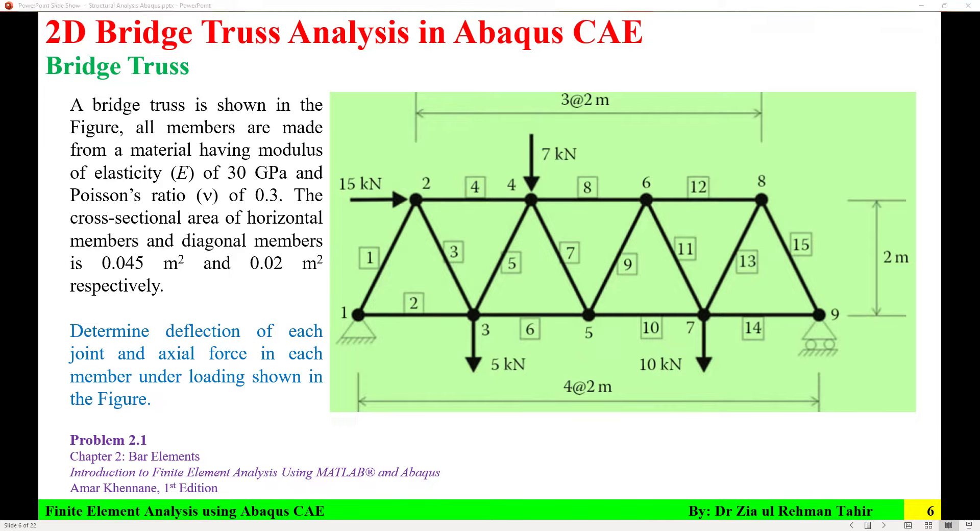
{"action": "key", "text": "alt+Tab"}
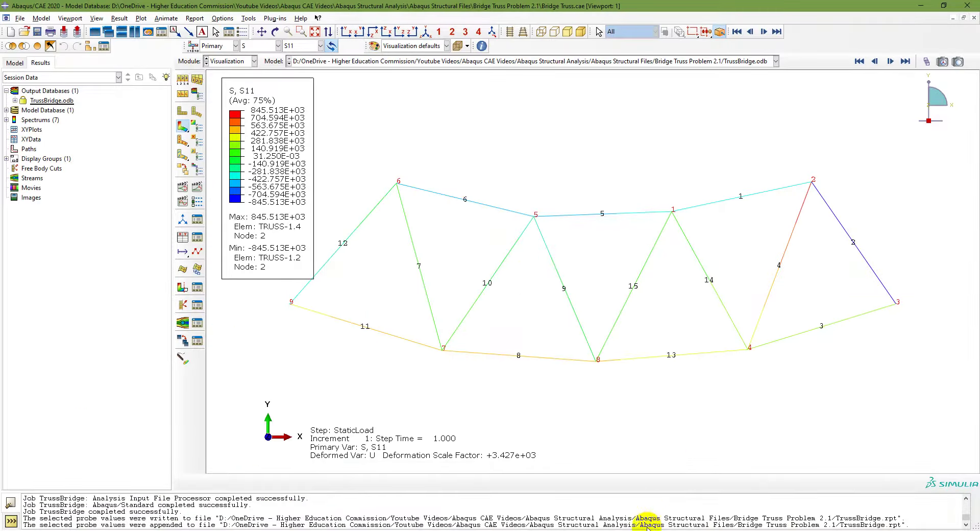
{"action": "key", "text": "alt+Tab"}
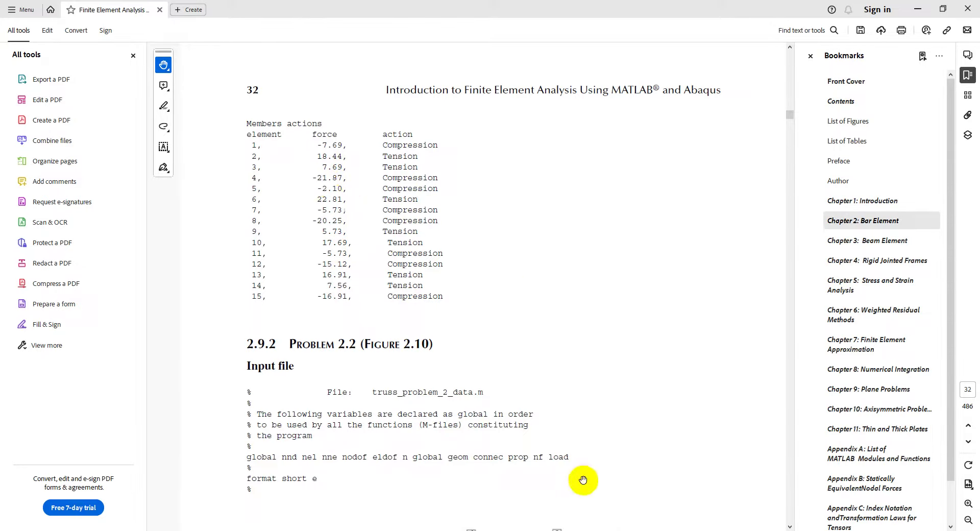
{"action": "key", "text": "alt+Tab"}
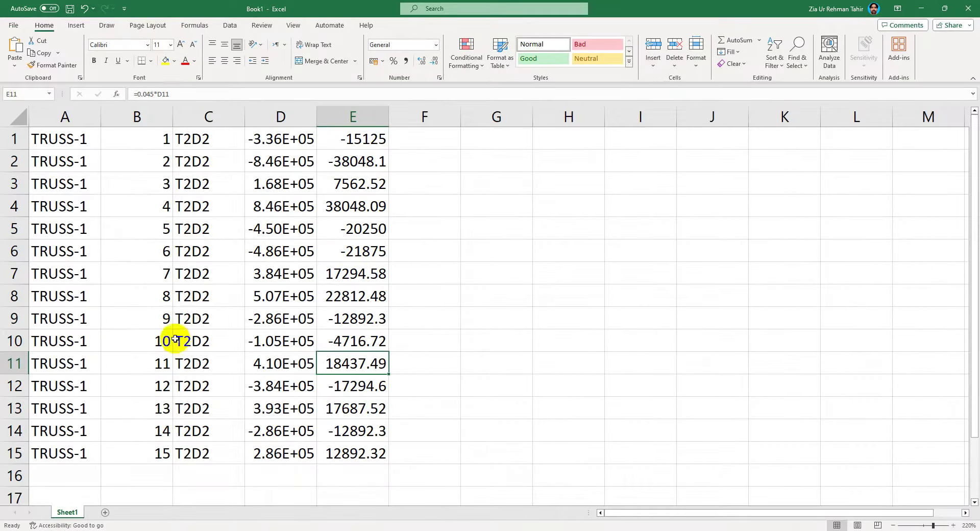
{"action": "left_click", "coordinate": [15, 251]}
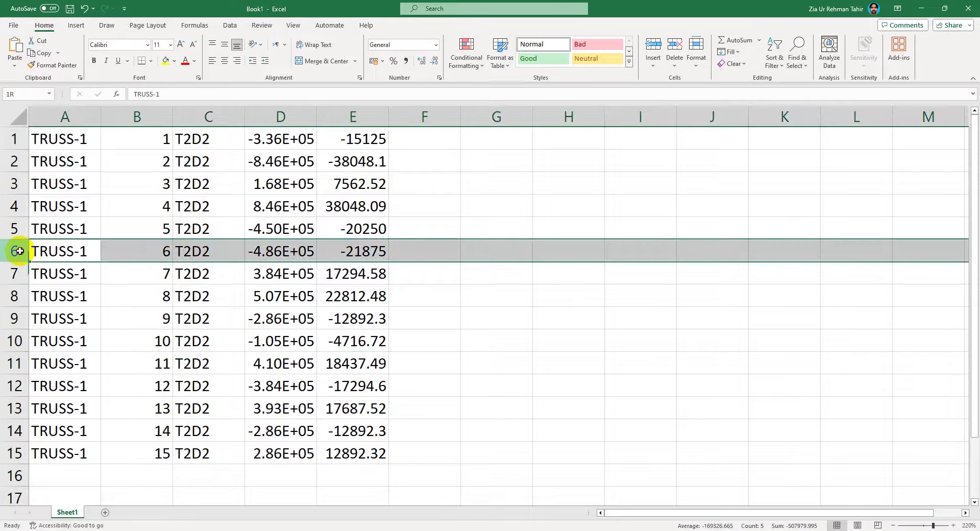
{"action": "left_click", "coordinate": [357, 250]}
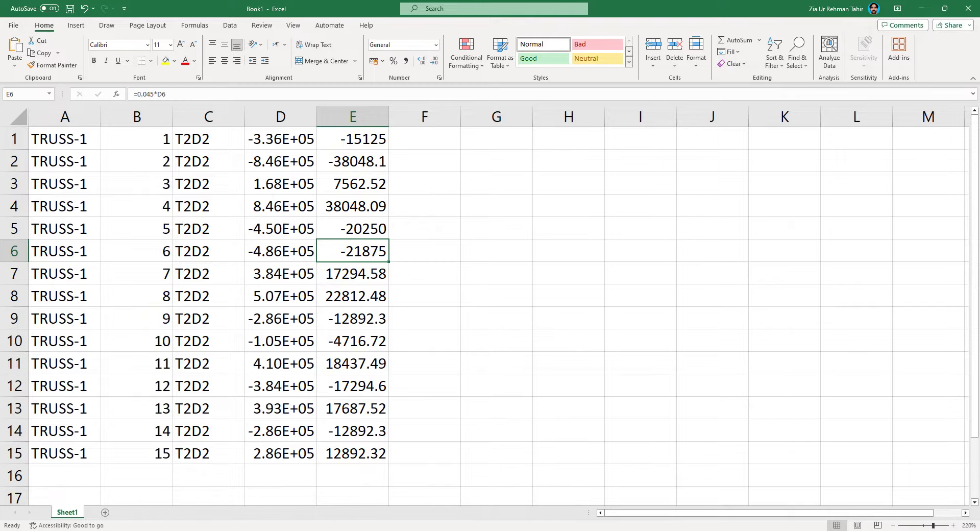
Switch to the PowerPoint slide show and advance to slide 7 with the bridge truss modeling, analysis and results workflow.
{"action": "left_click", "coordinate": [543, 530]}
{"action": "left_click", "coordinate": [539, 530]}
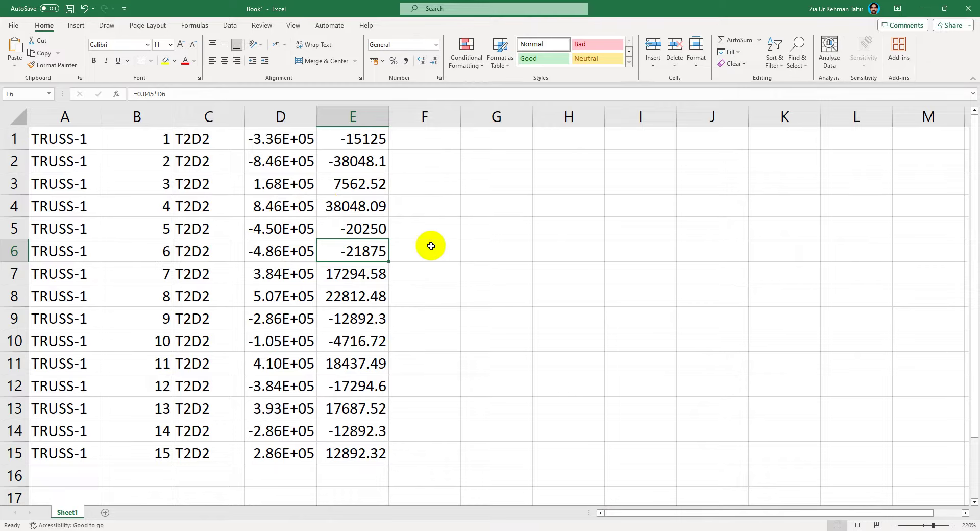
{"action": "left_click", "coordinate": [560, 530]}
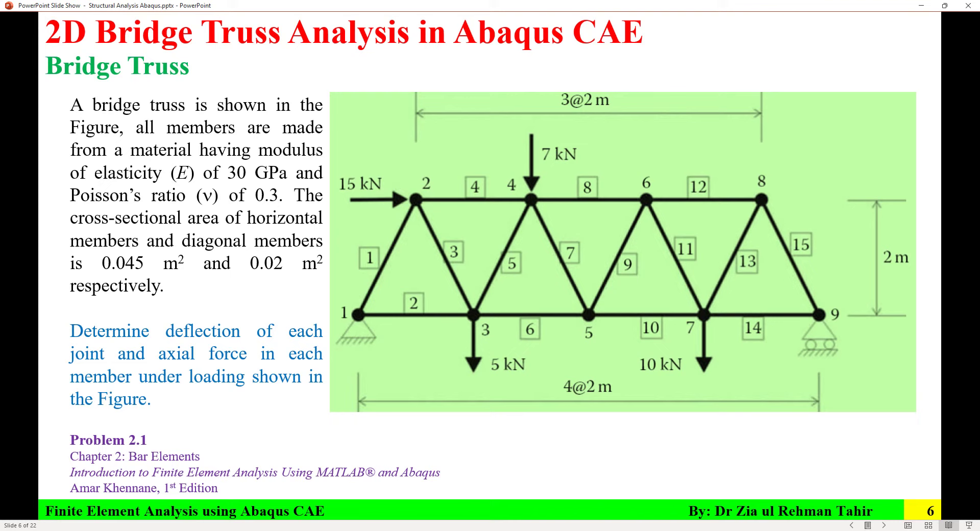
{"action": "left_click", "coordinate": [407, 366]}
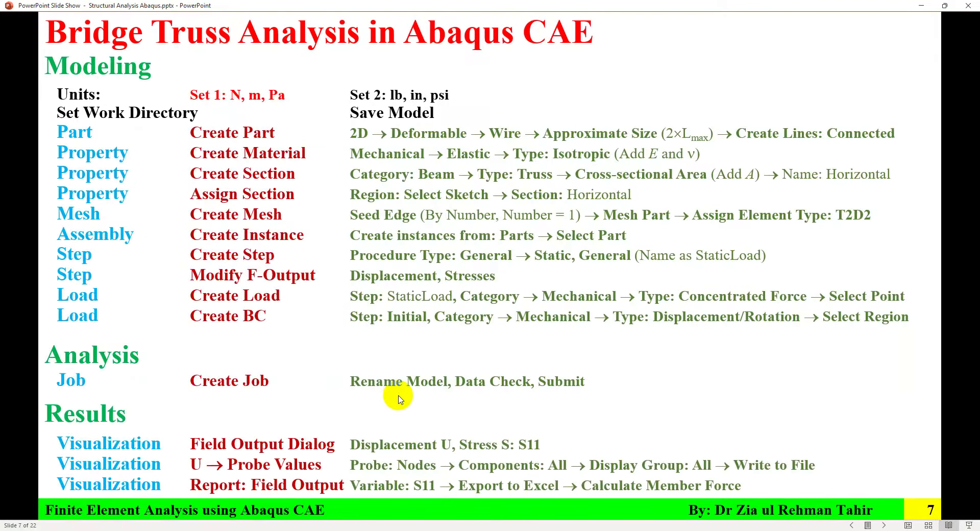